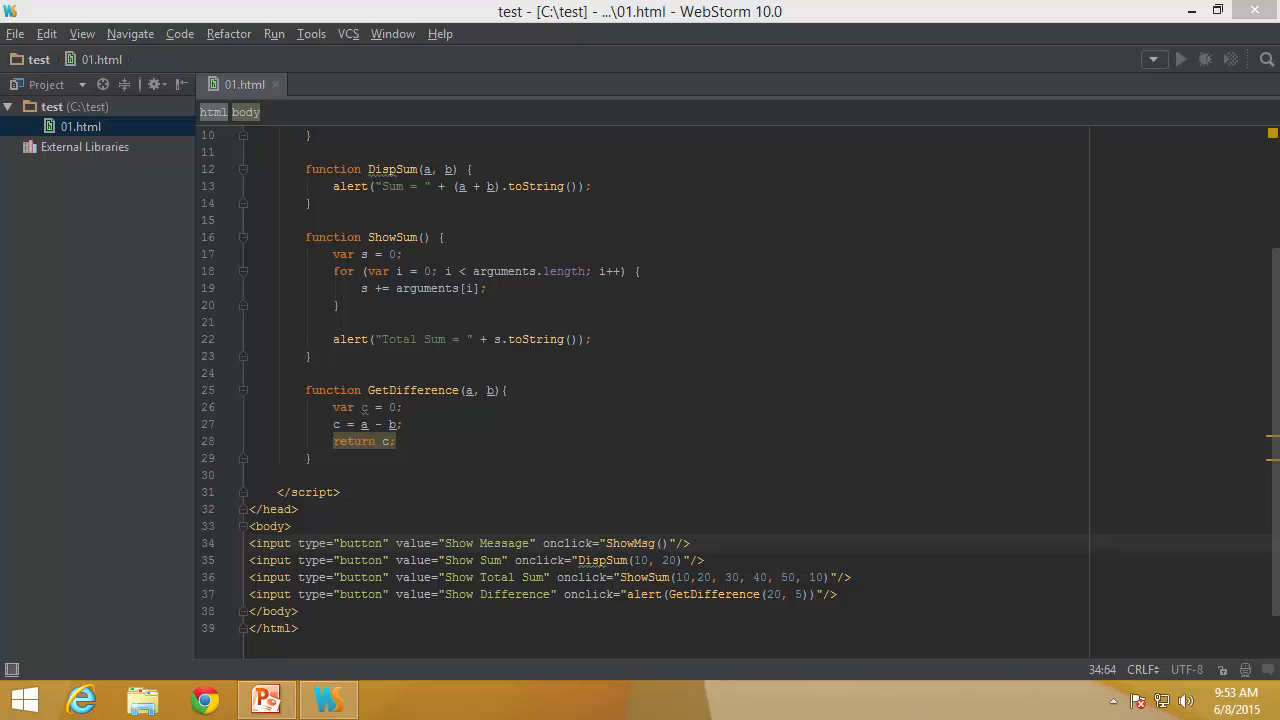
# - Create a new HTML file in the test project from the context menu
pyautogui.click(957, 329)
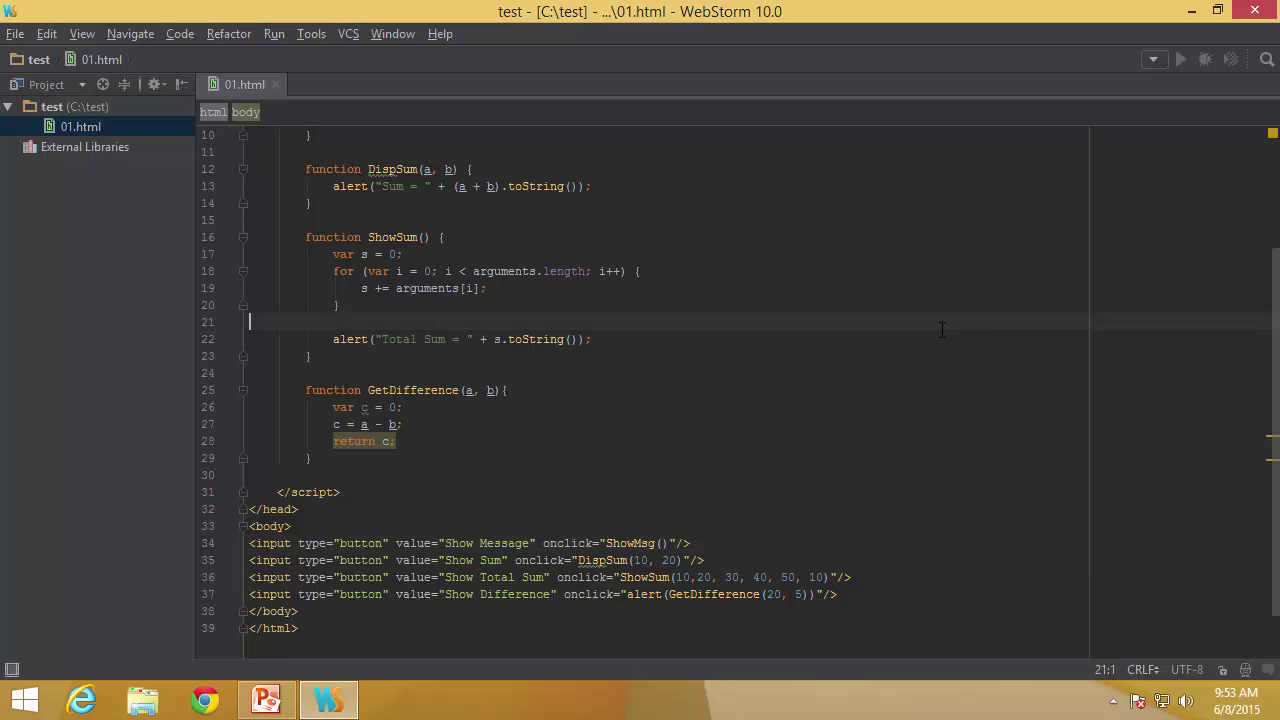
pyautogui.rightClick(59, 108)
pyautogui.moveTo(150, 119)
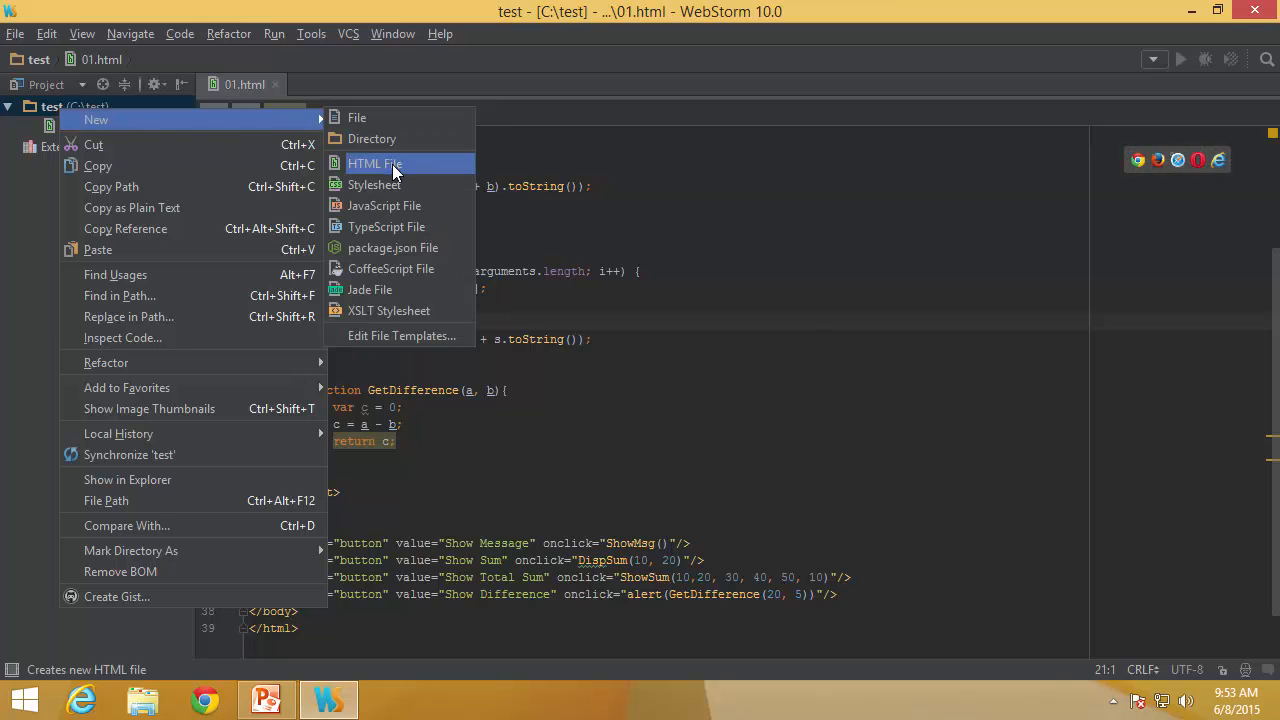
pyautogui.click(392, 164)
pyautogui.write('02')
# - Confirm the file name 02 and place the caret on the empty body line
pyautogui.press('Return')
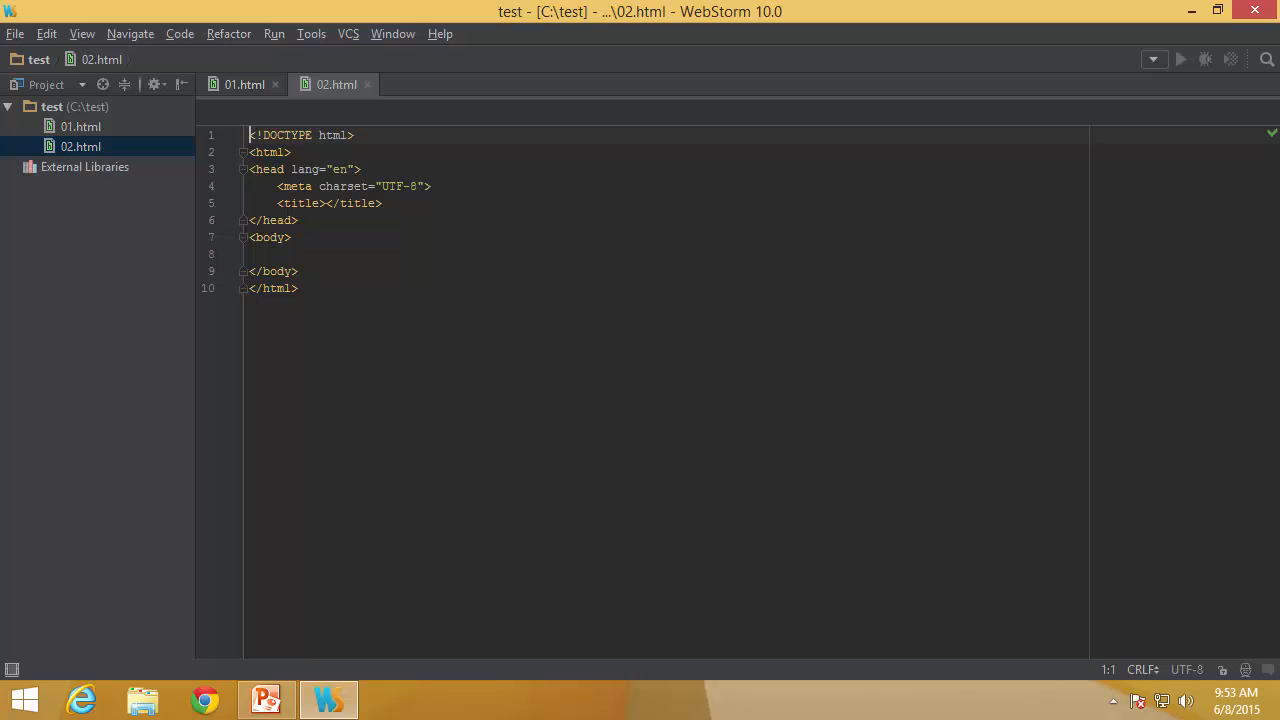
pyautogui.click(855, 340)
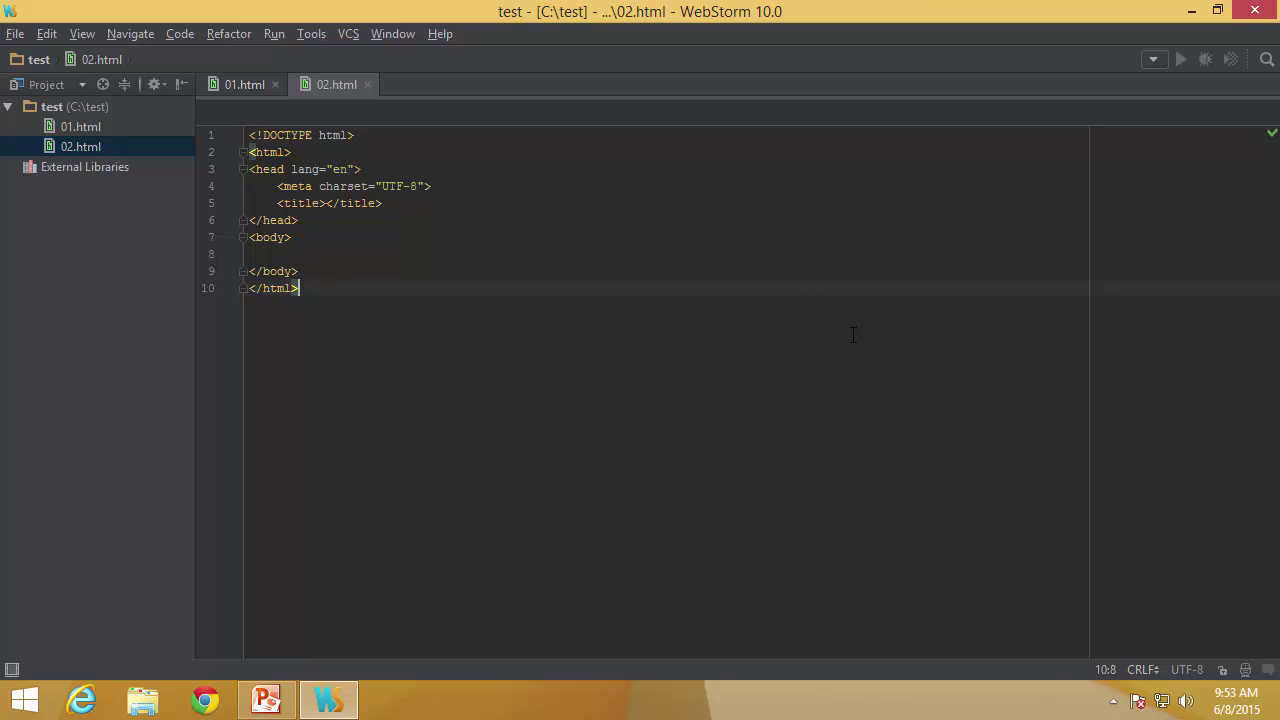
pyautogui.click(786, 255)
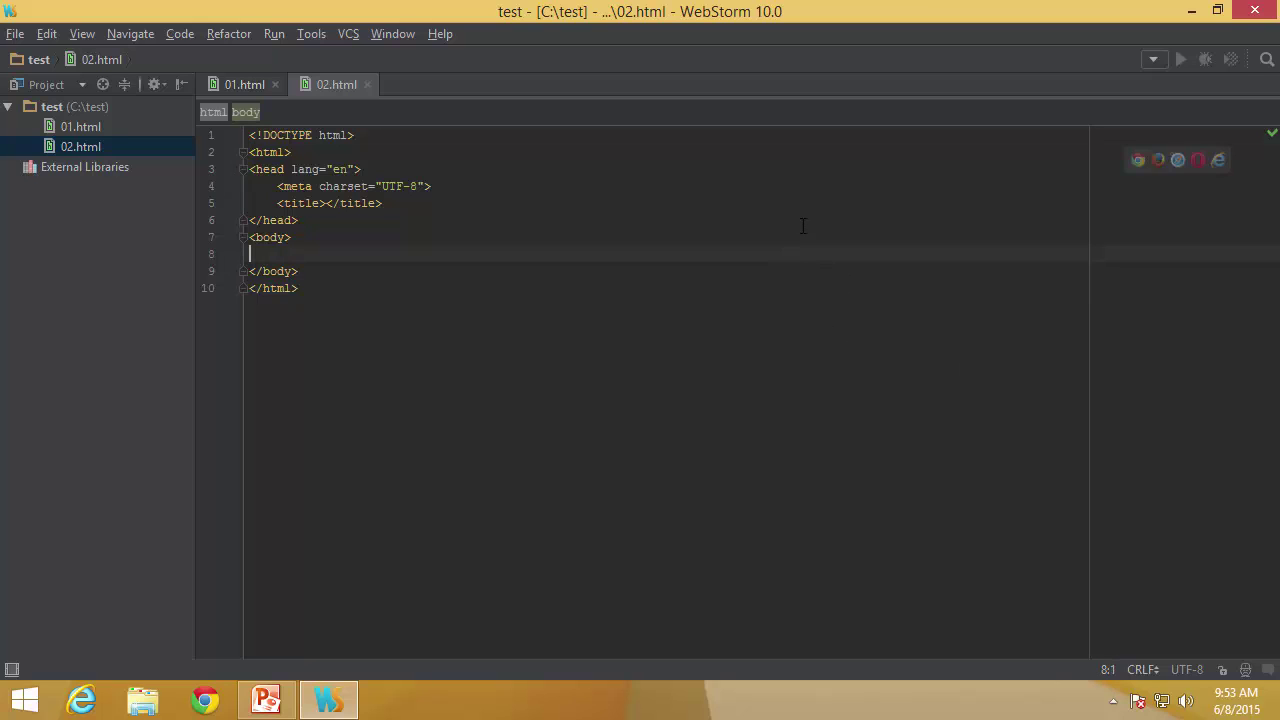
pyautogui.click(720, 205)
pyautogui.click(699, 240)
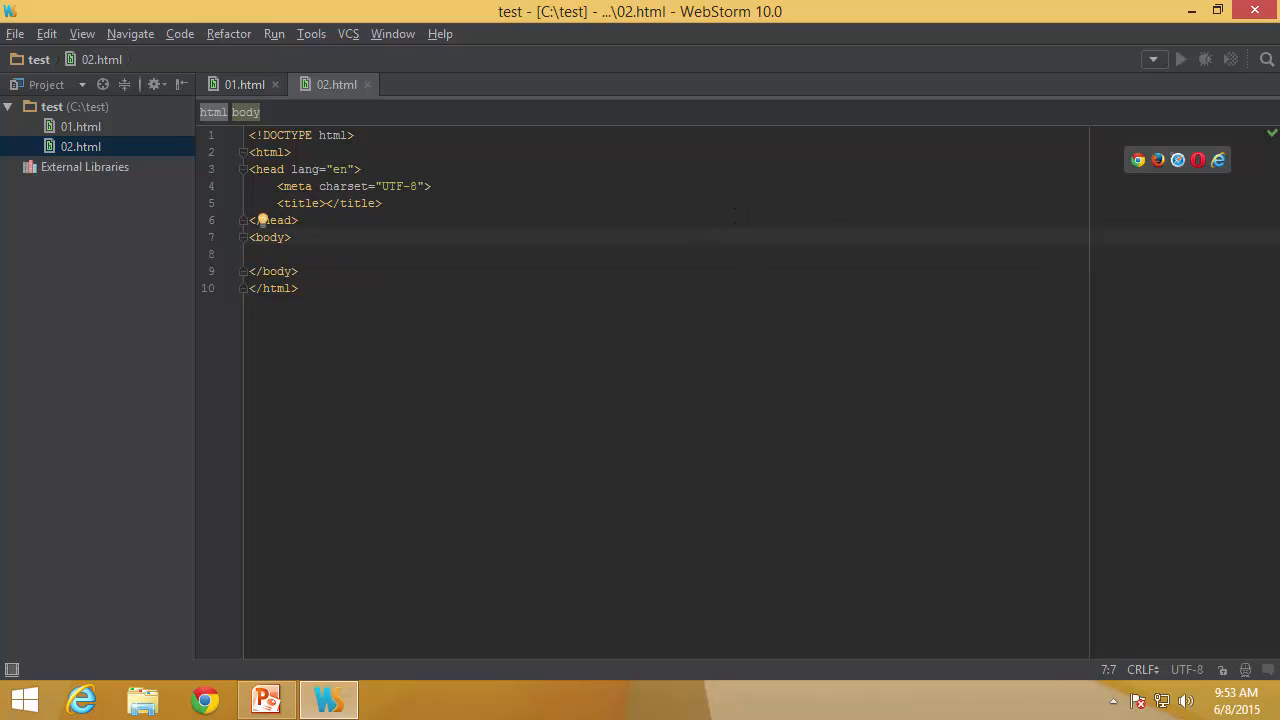
pyautogui.click(490, 257)
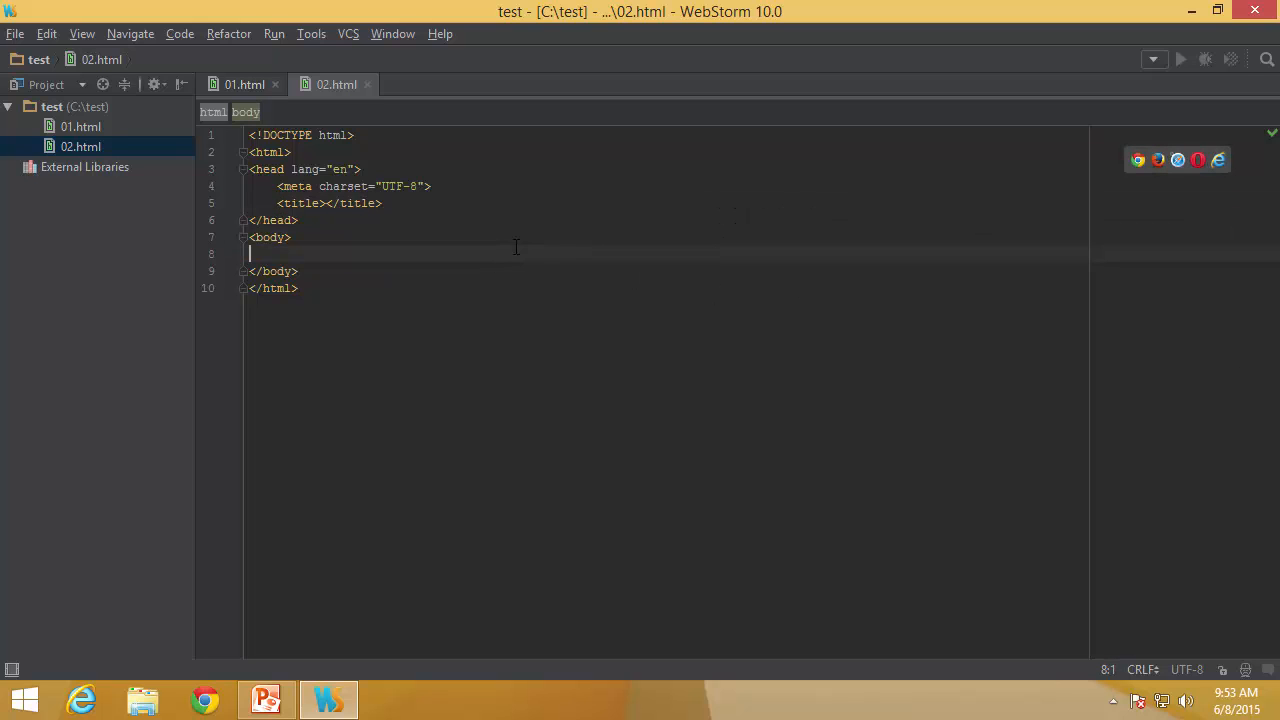
pyautogui.write('<input ty')
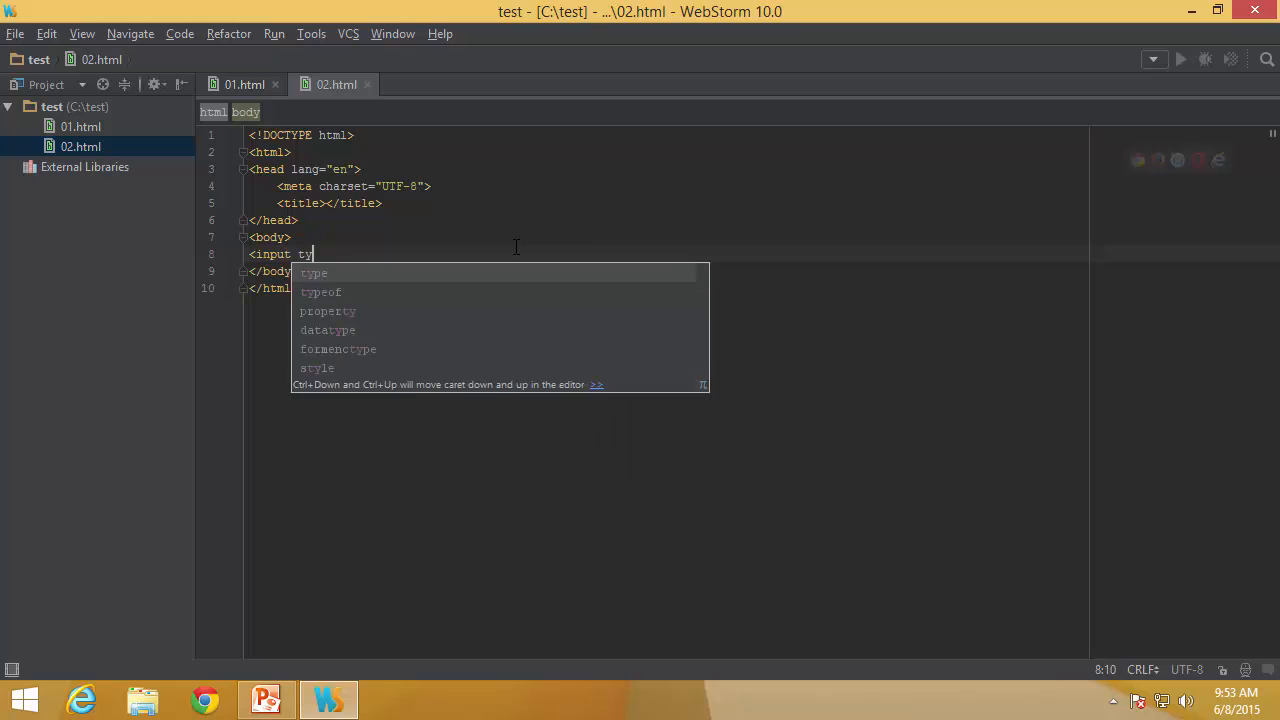
# - Add a Show Message button input whose onclick calls f1()
pyautogui.press('Return')
pyautogui.write('button')
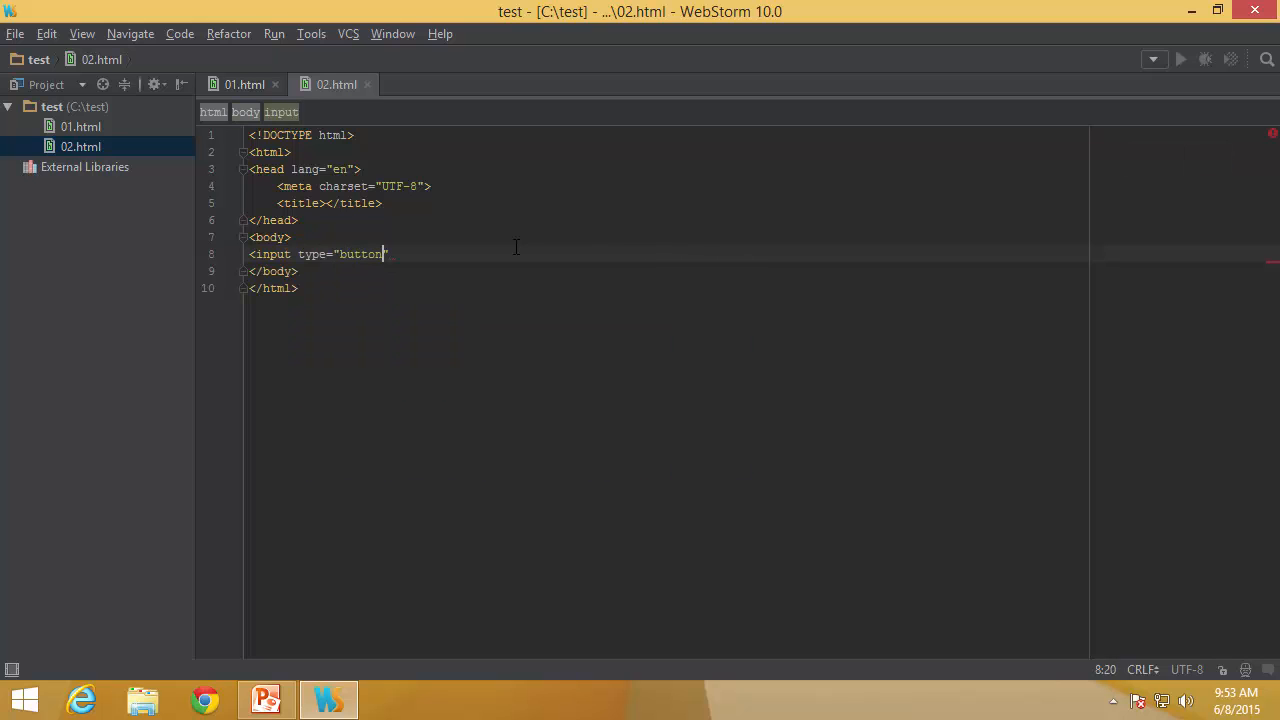
pyautogui.press('Right')
pyautogui.write('value')
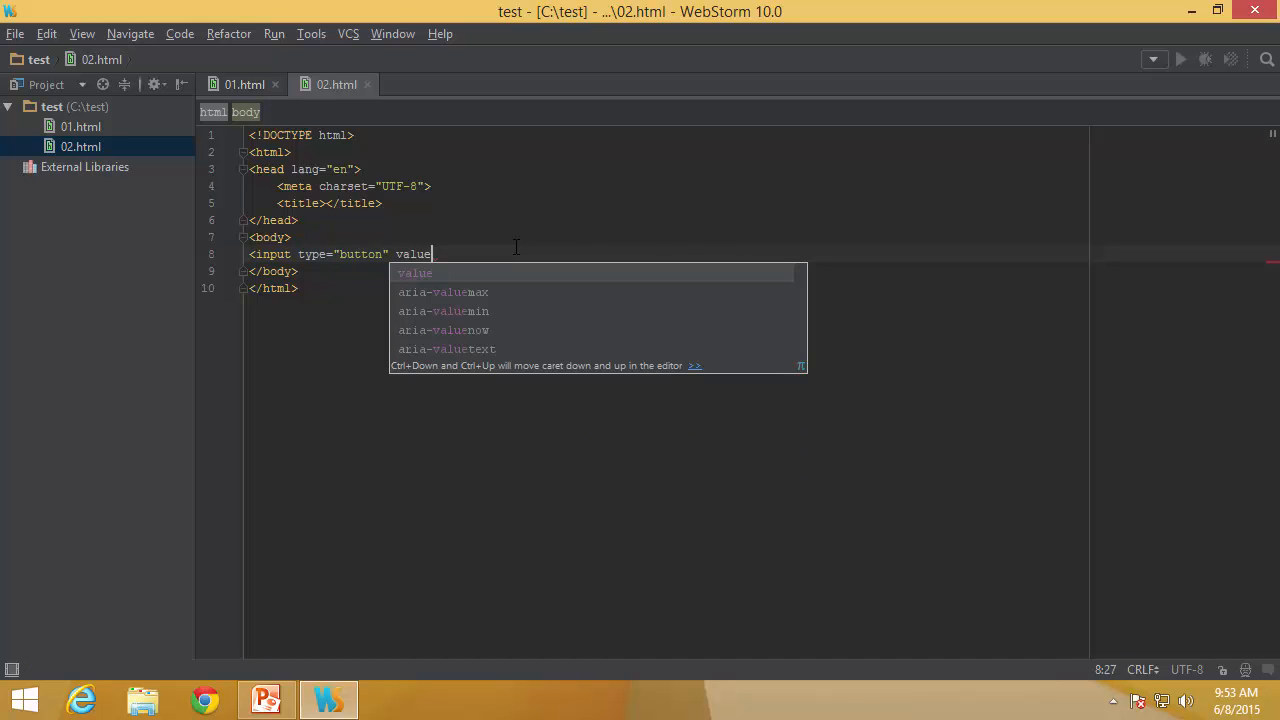
pyautogui.write(' = "')
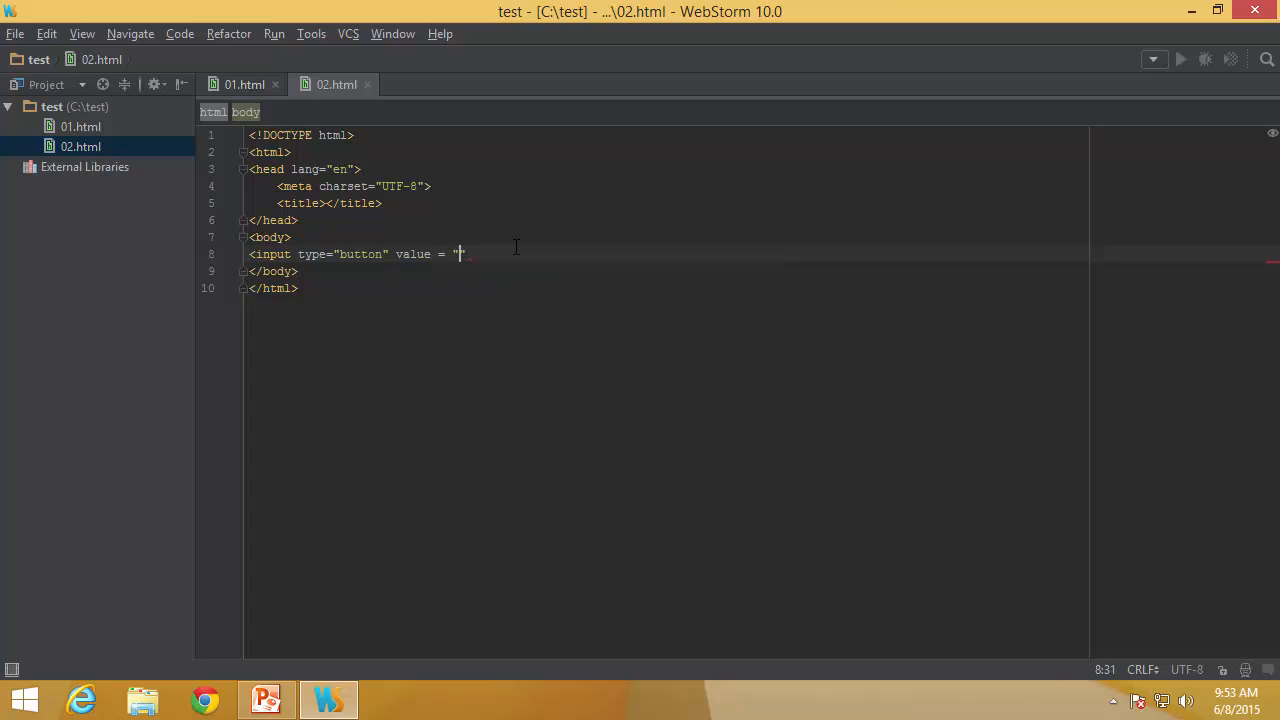
pyautogui.write('Show Message')
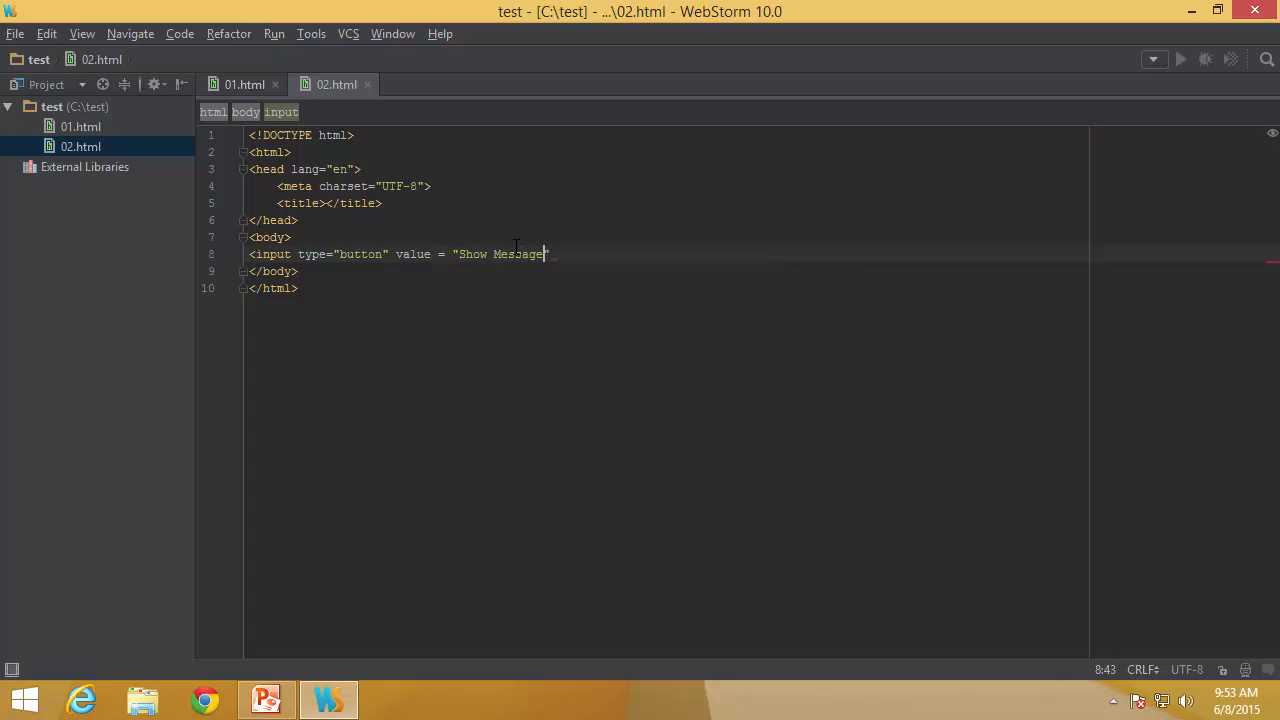
pyautogui.write('"')
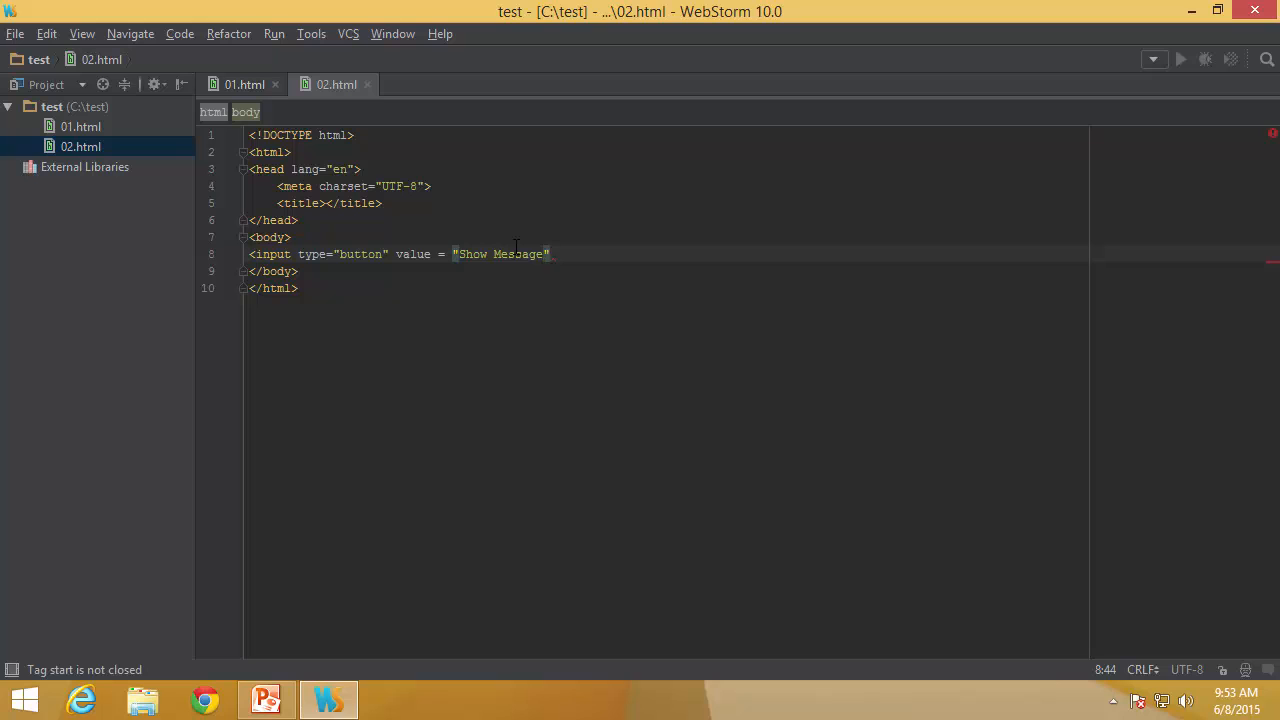
pyautogui.write(' onclick')
pyautogui.press('Return')
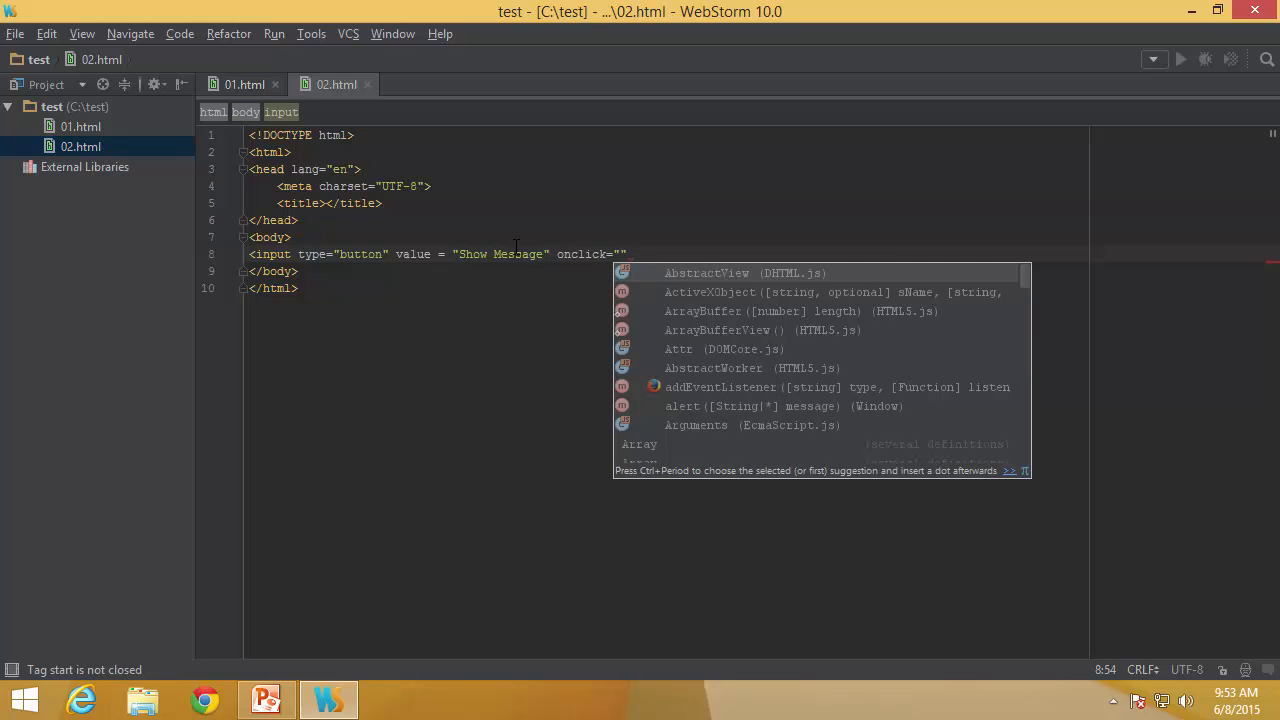
pyautogui.write('f1()"')
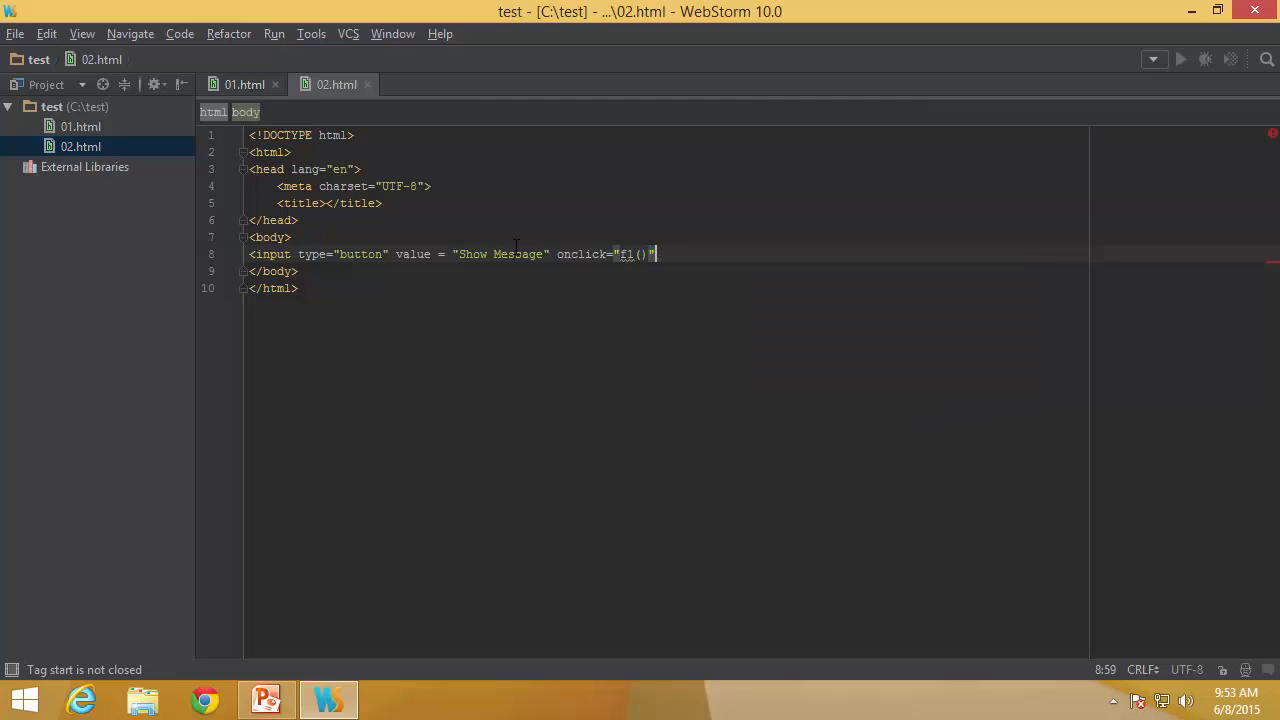
pyautogui.press('Escape')
pyautogui.write(' />')
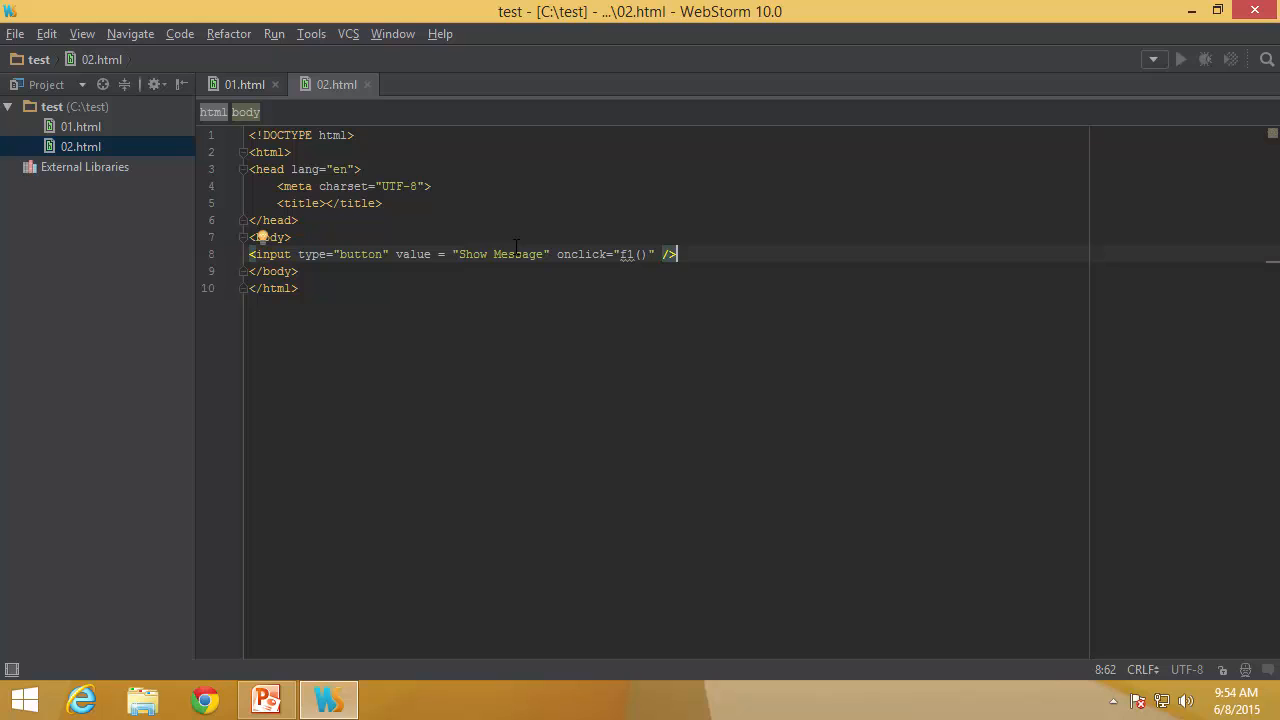
pyautogui.press('Up')
pyautogui.press('Up')
pyautogui.press('Up')
# - Add a script block in the head with an empty function expression f1
pyautogui.press('Return')
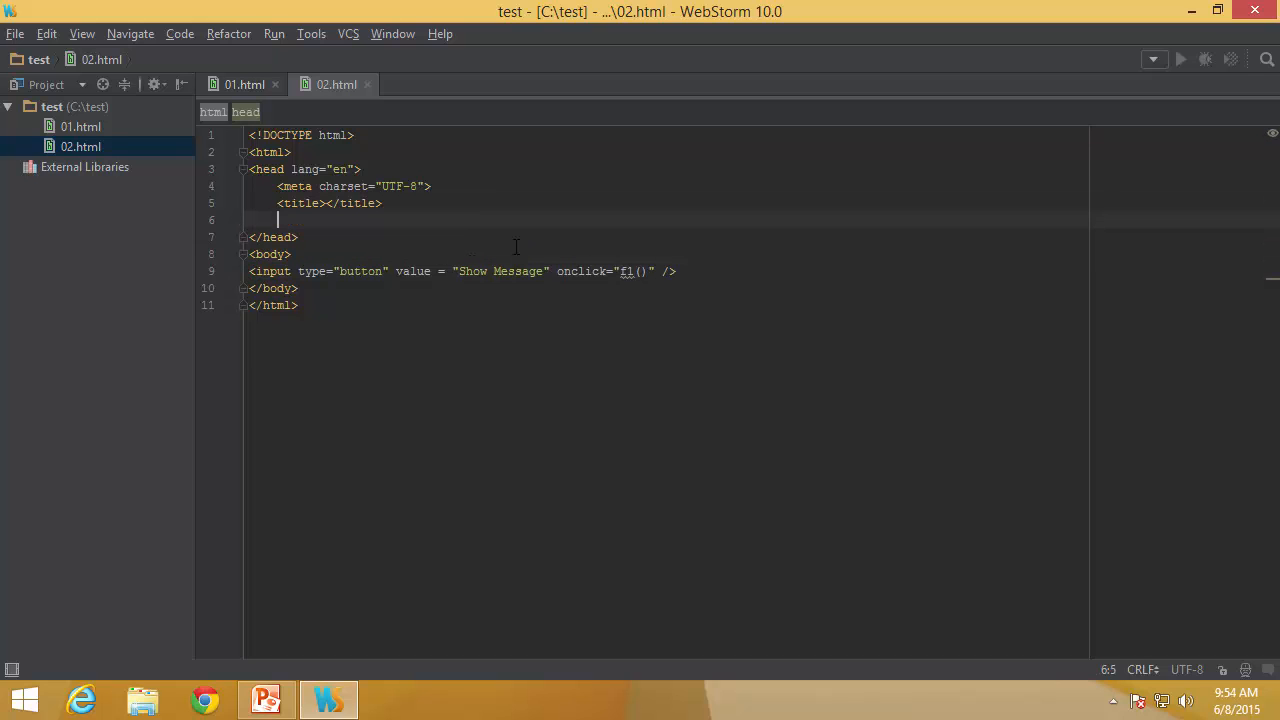
pyautogui.write('<script')
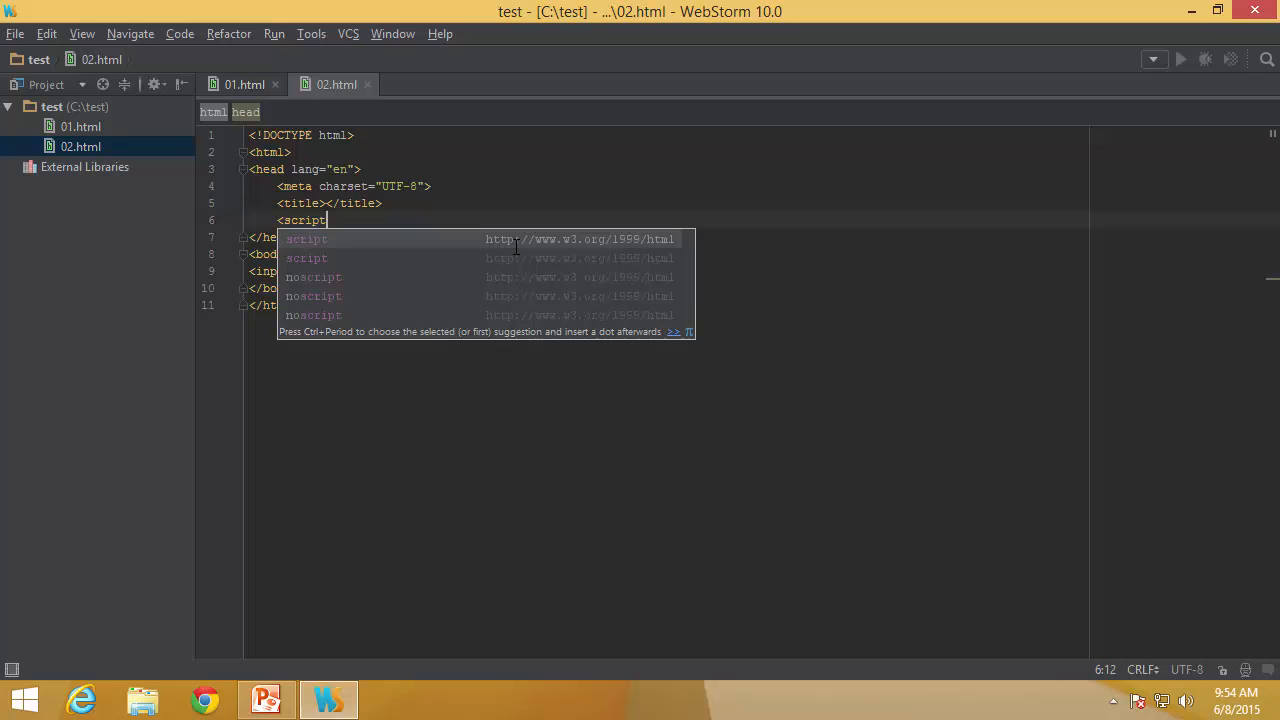
pyautogui.write('>')
pyautogui.press('Return')
pyautogui.press('Return')
pyautogui.press('Return')
pyautogui.press('Up')
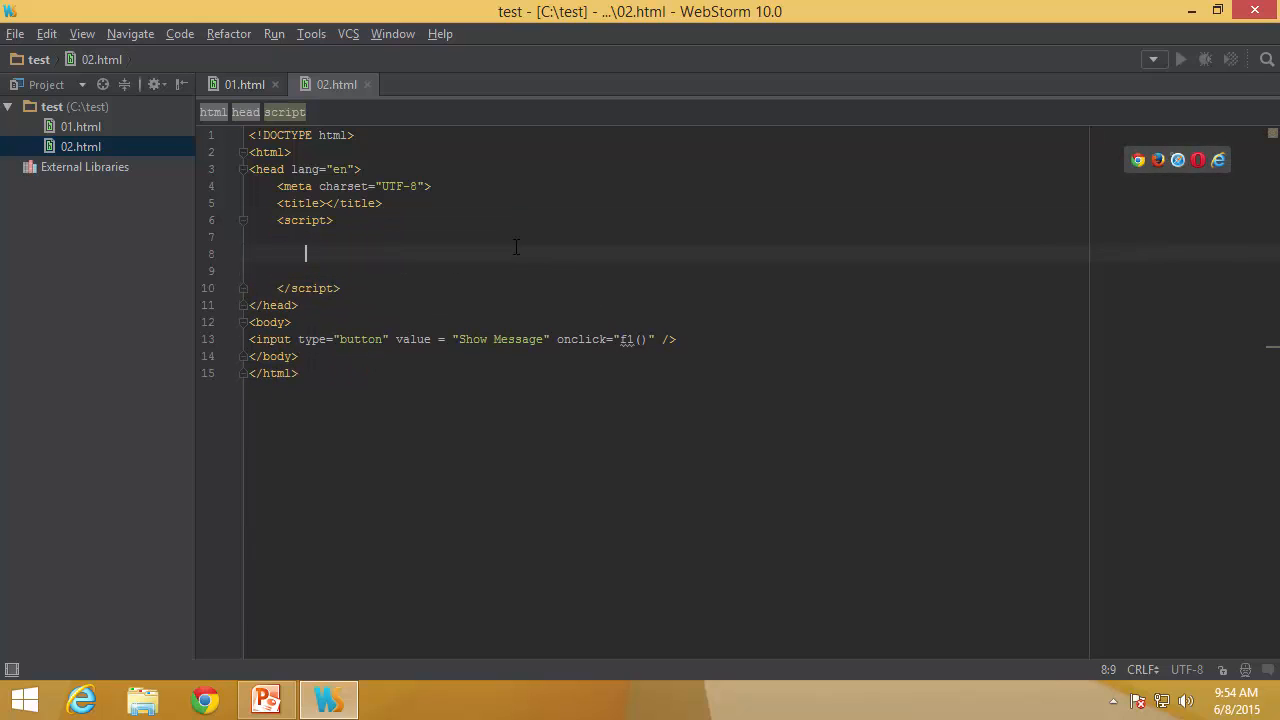
pyautogui.write('var f1 ')
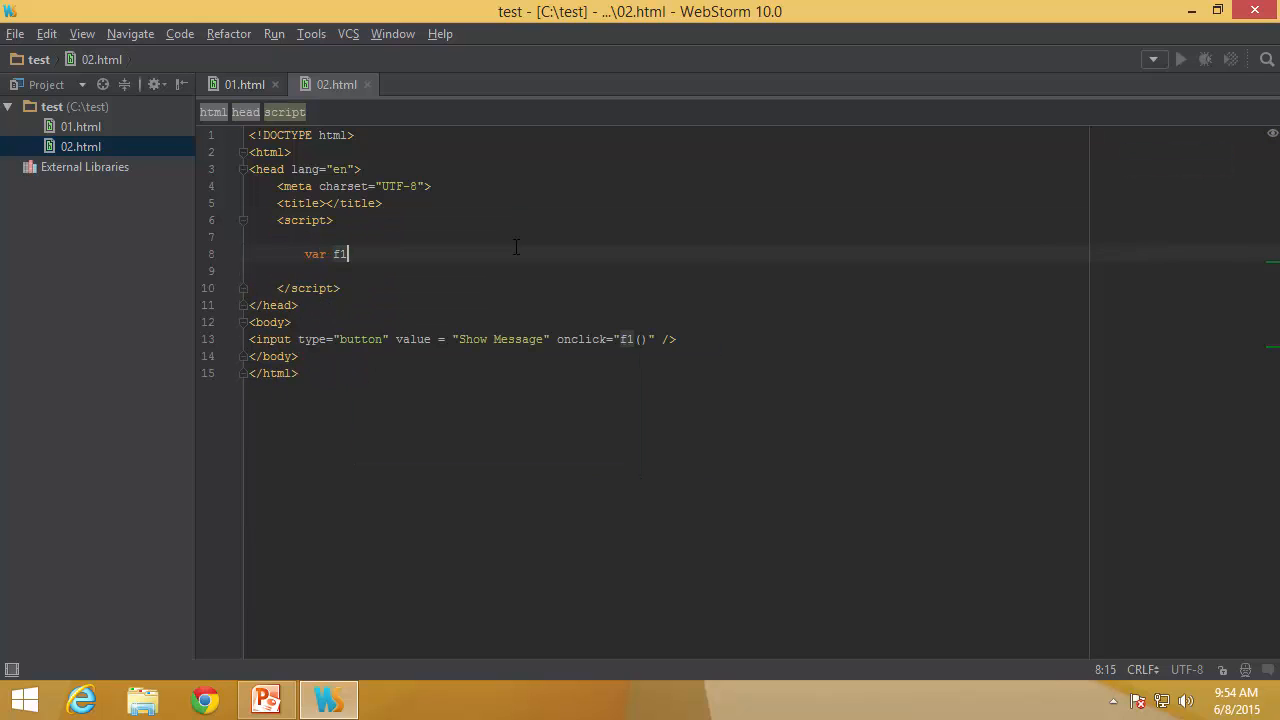
pyautogui.write('= function')
pyautogui.write('(){')
pyautogui.press('Return')
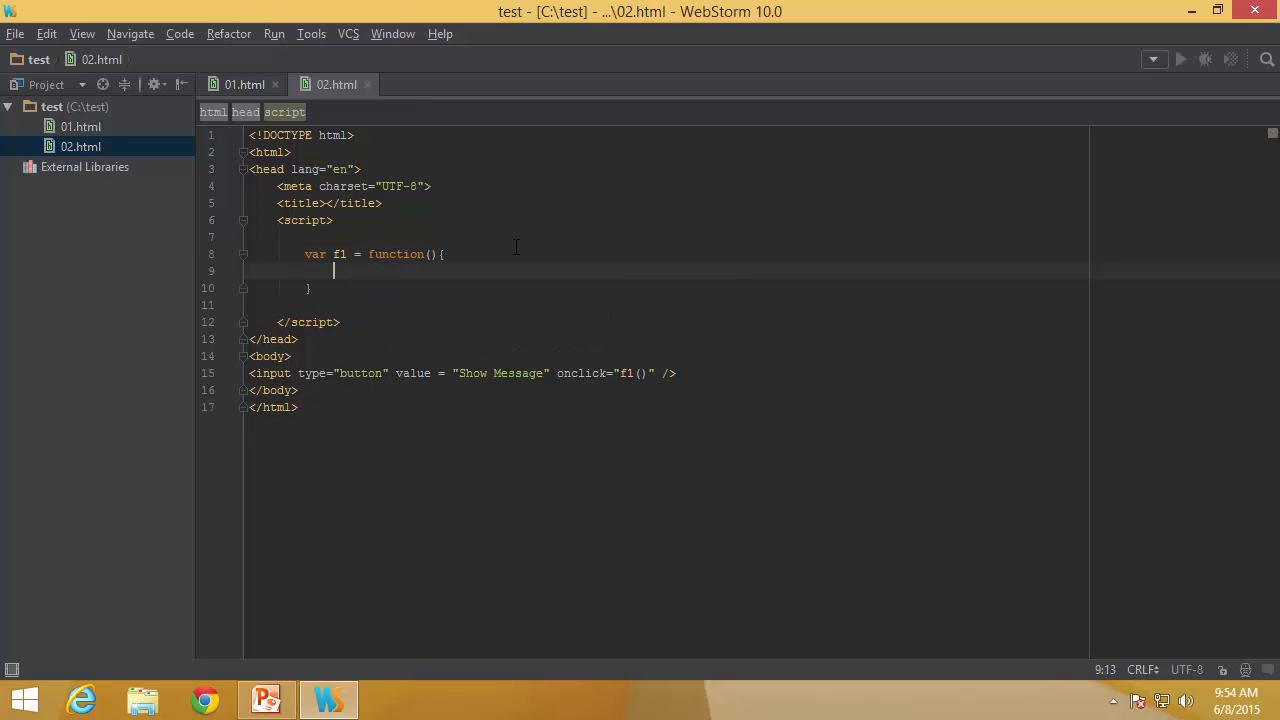
pyautogui.press('Down')
pyautogui.press('Up')
# - Make f1 alert "This is a message" and reformat the code
pyautogui.click(347, 254)
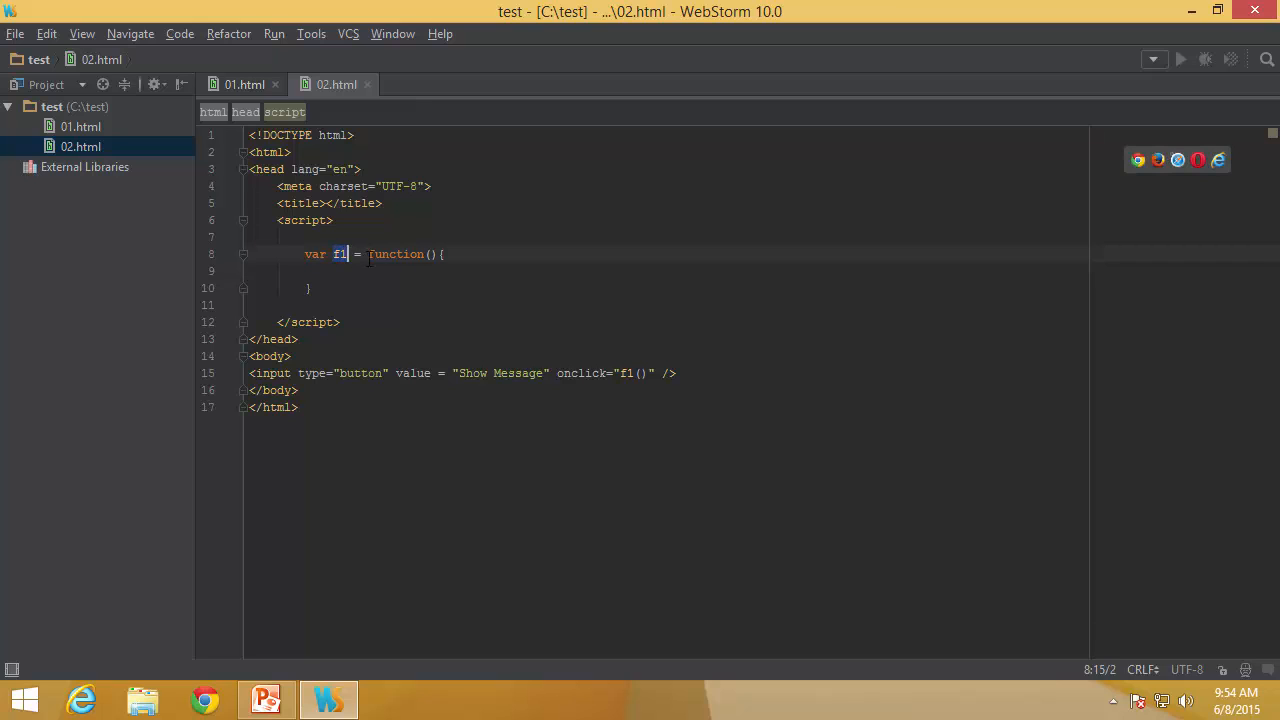
pyautogui.moveTo(369, 254); pyautogui.dragTo(368, 284)
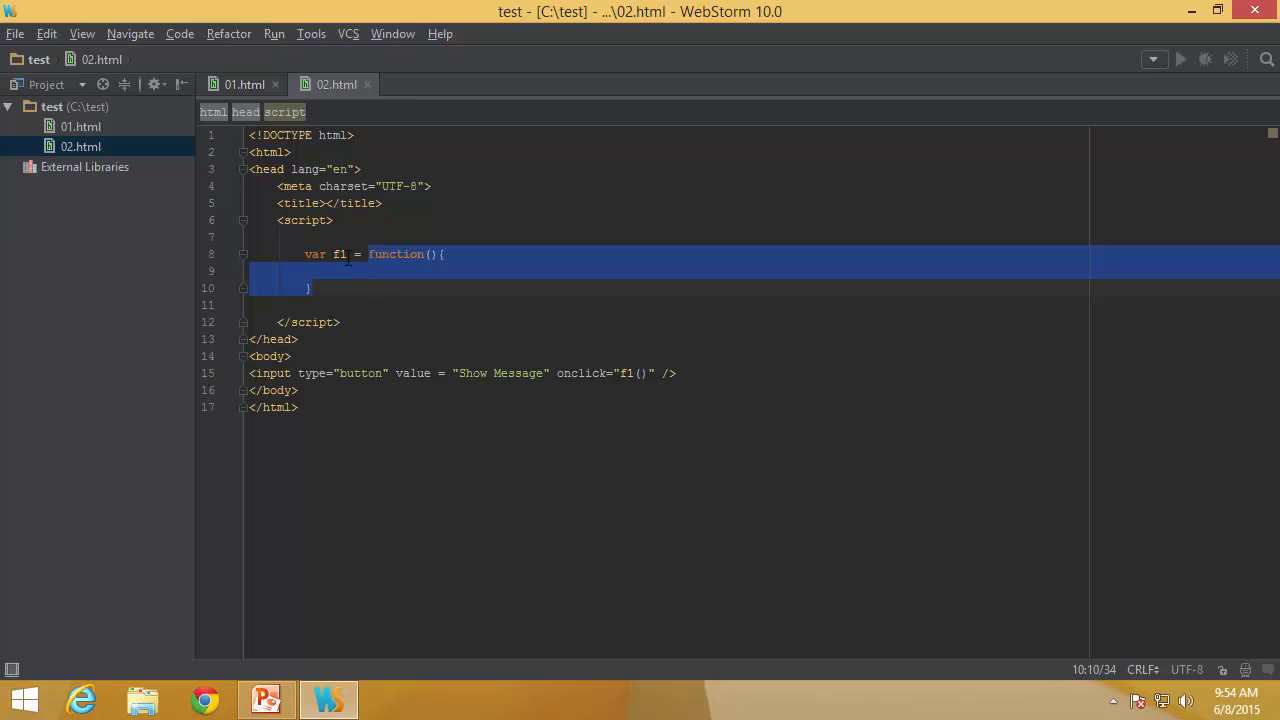
pyautogui.doubleClick(342, 255)
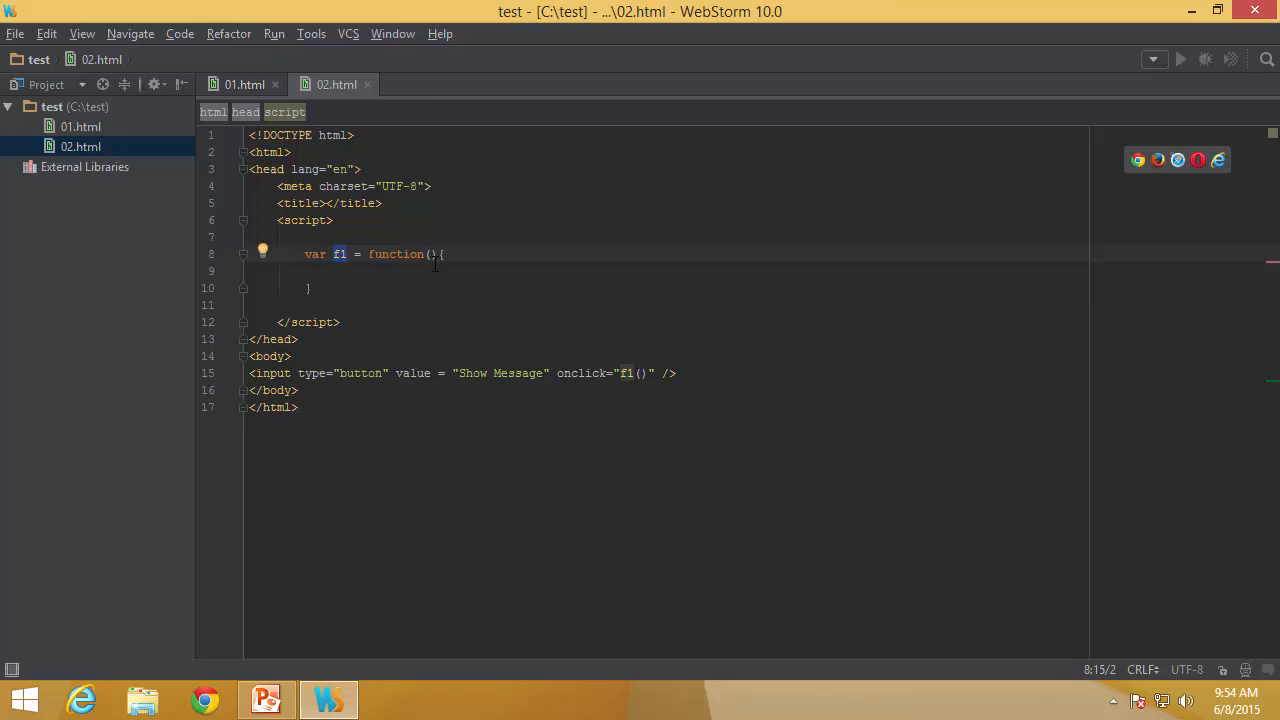
pyautogui.click(398, 281)
pyautogui.write(';')
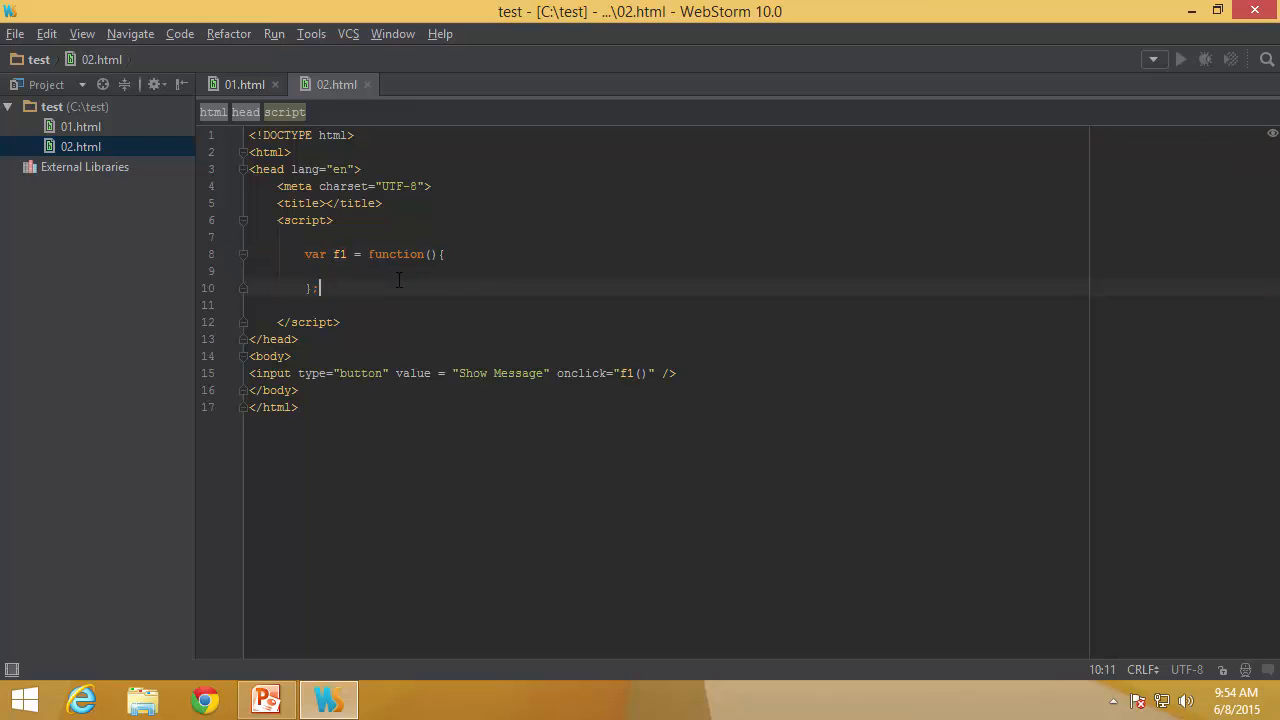
pyautogui.click(395, 273)
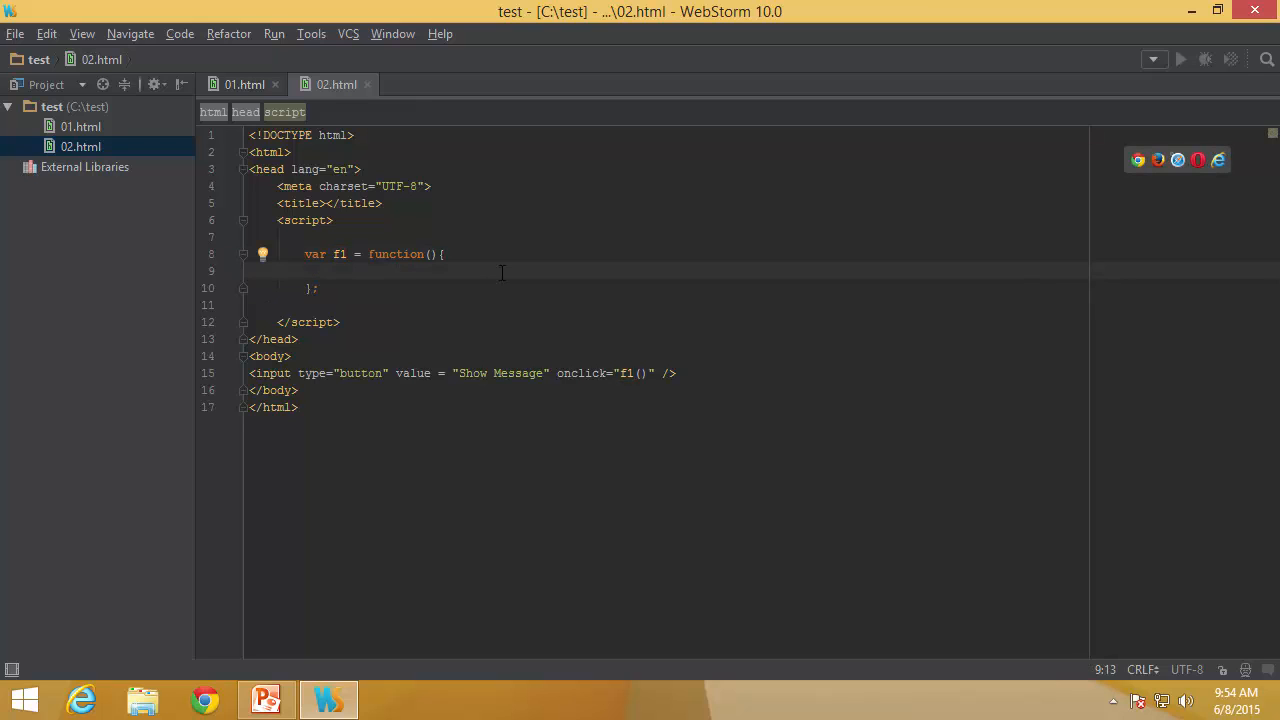
pyautogui.write('alert("')
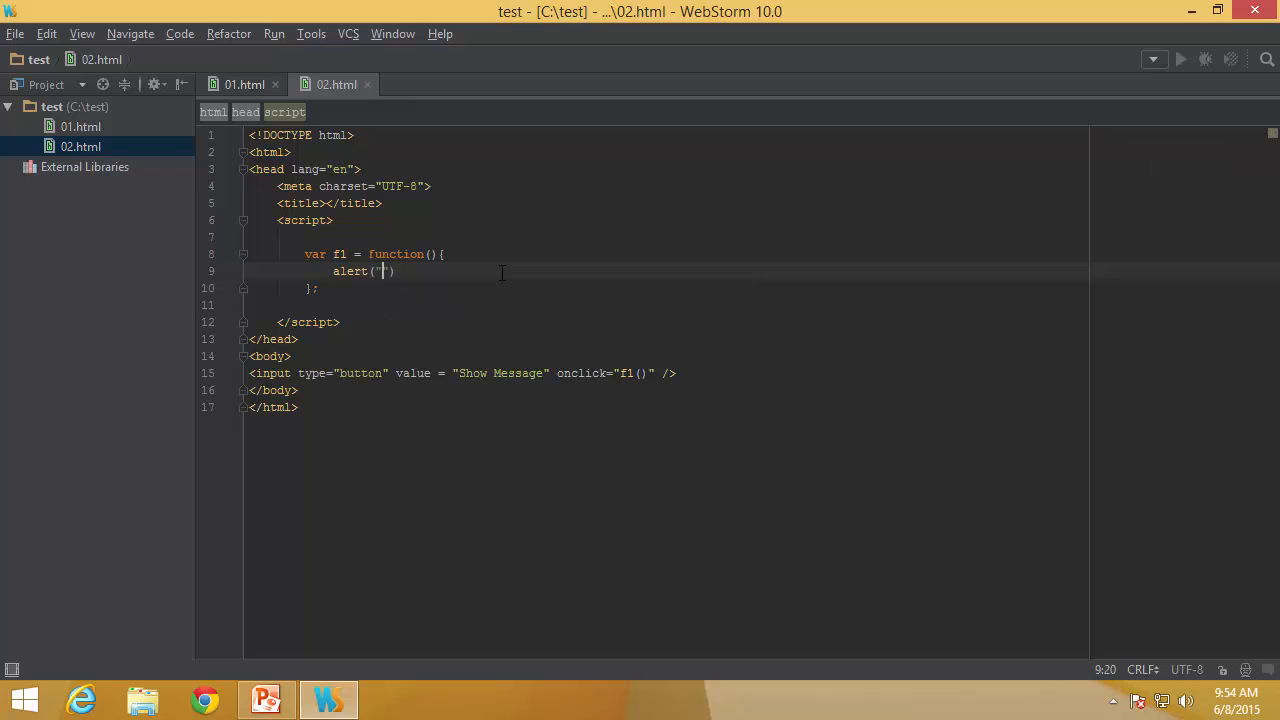
pyautogui.write('This is ')
pyautogui.write('a message')
pyautogui.hotkey('ctrl', 'alt', 'l')
pyautogui.press('Down')
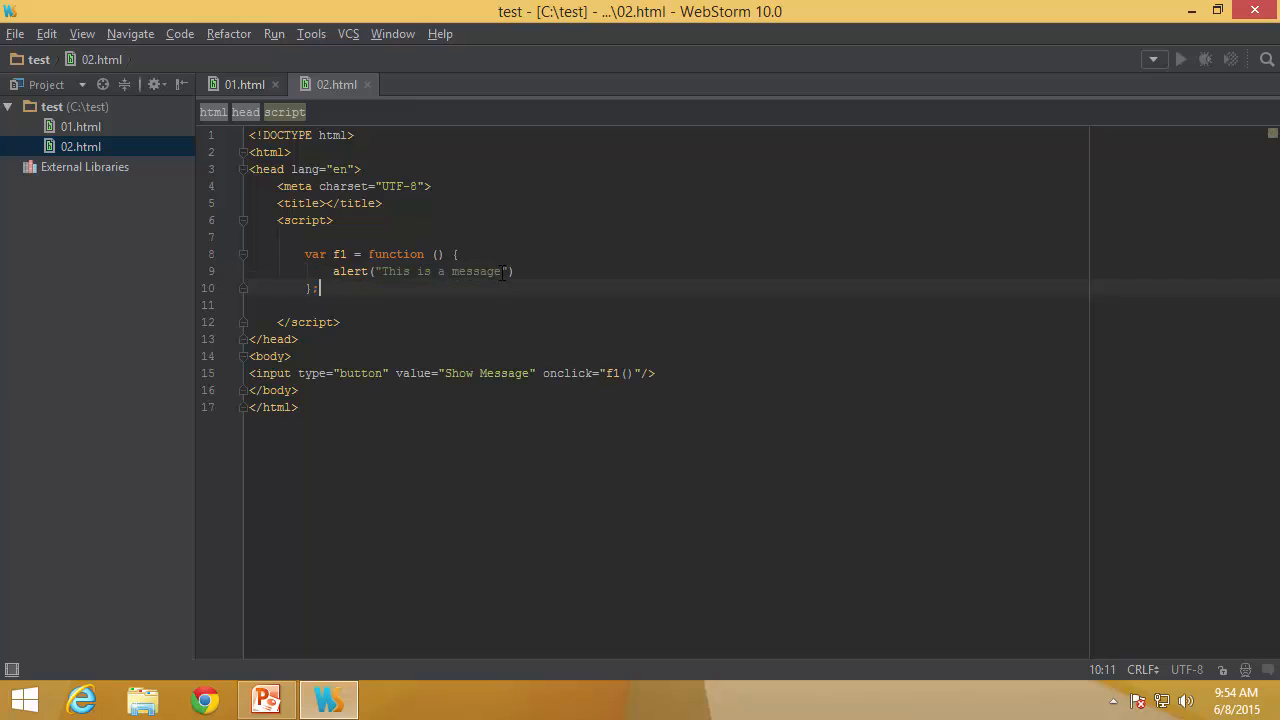
# - Test the page in Chrome: Show Message displays the alert, then close Chrome
pyautogui.click(368, 254)
pyautogui.keyDown('shift'); pyautogui.click(371, 290); pyautogui.keyUp('shift')
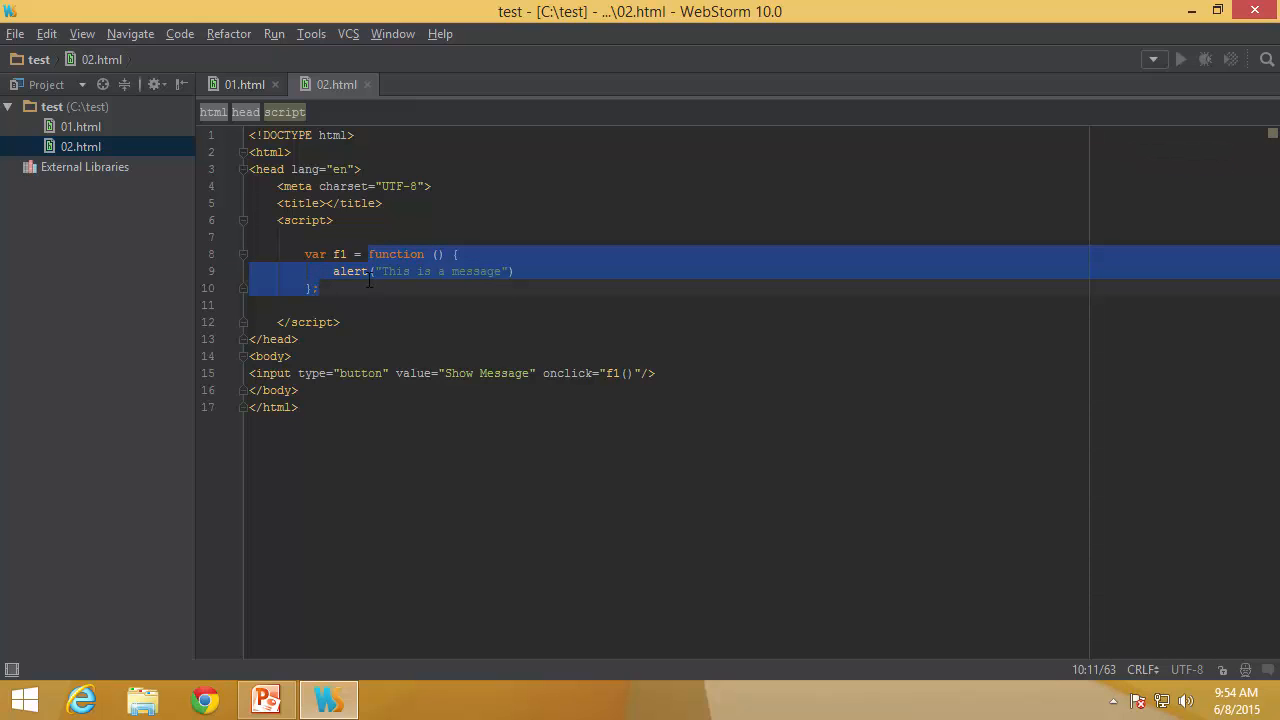
pyautogui.click(340, 254)
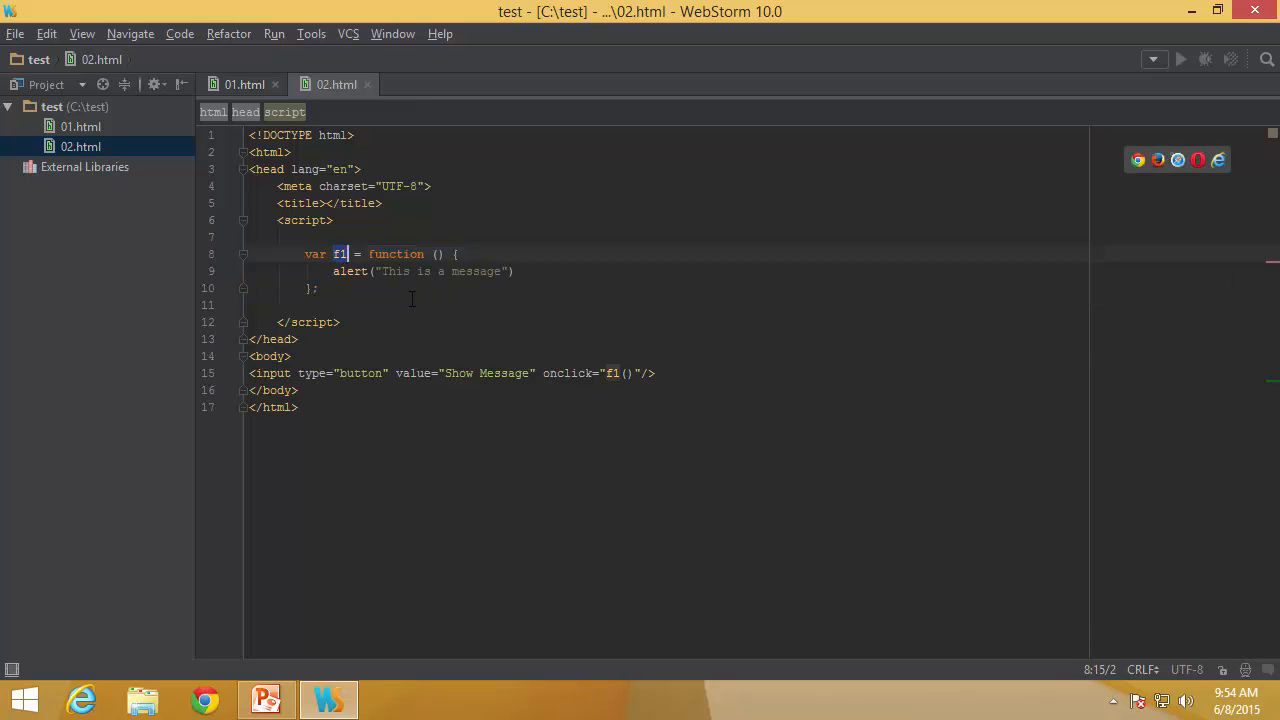
pyautogui.click(675, 285)
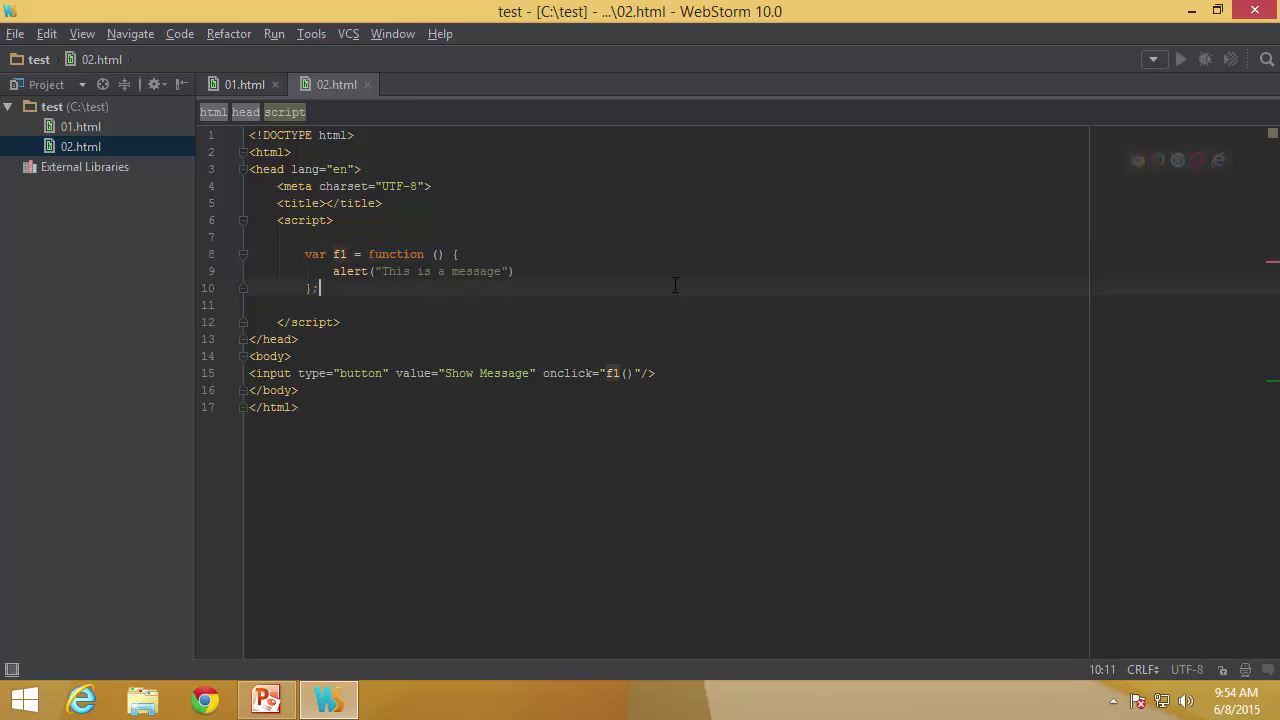
pyautogui.click(1138, 160)
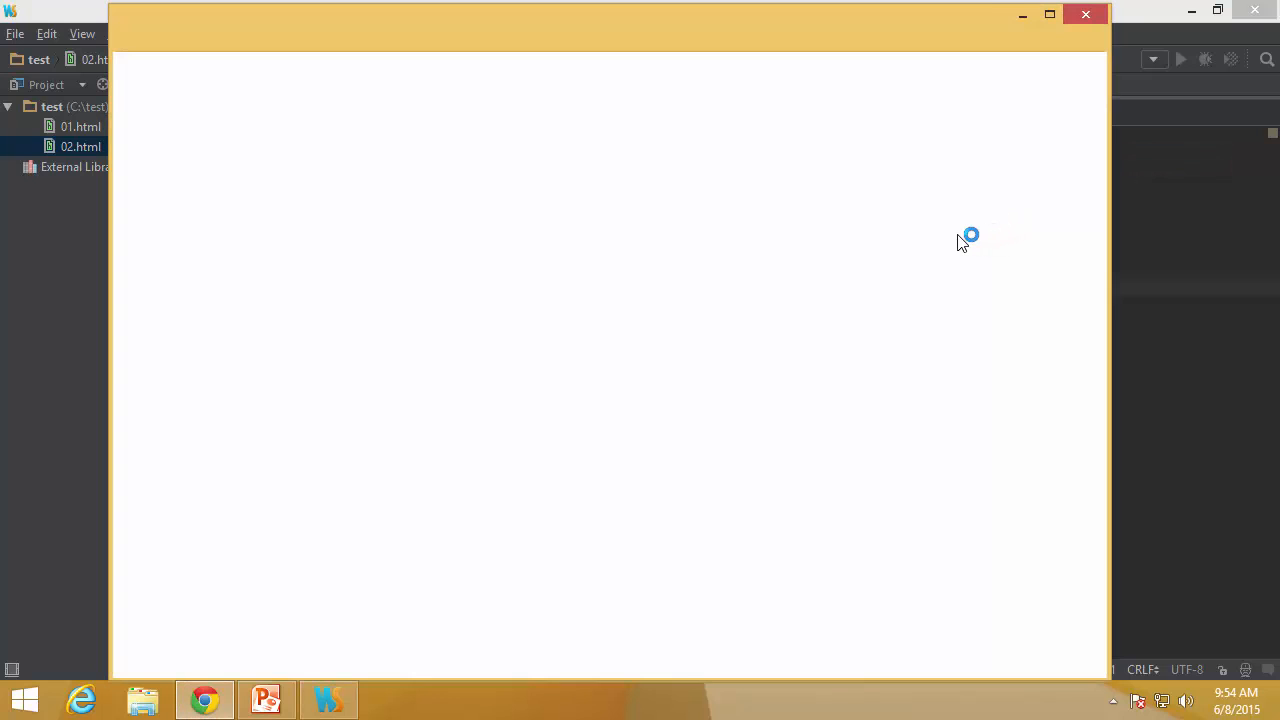
pyautogui.click(194, 103)
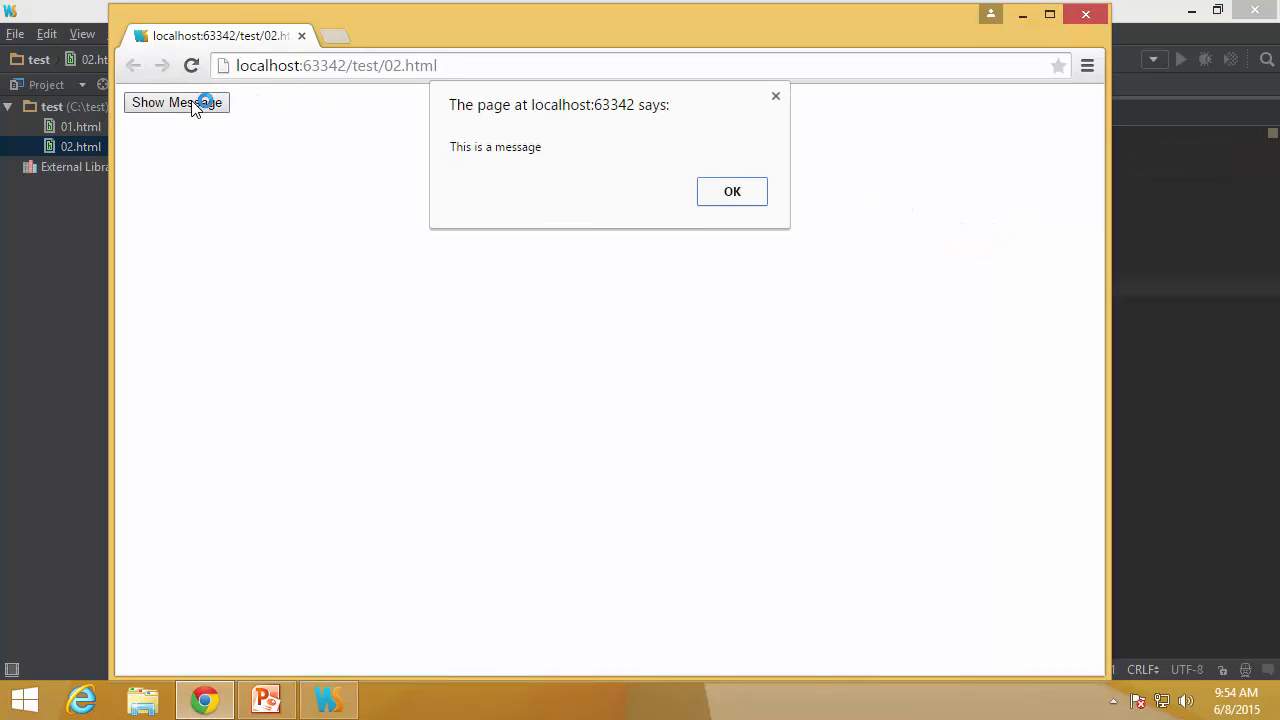
pyautogui.click(742, 197)
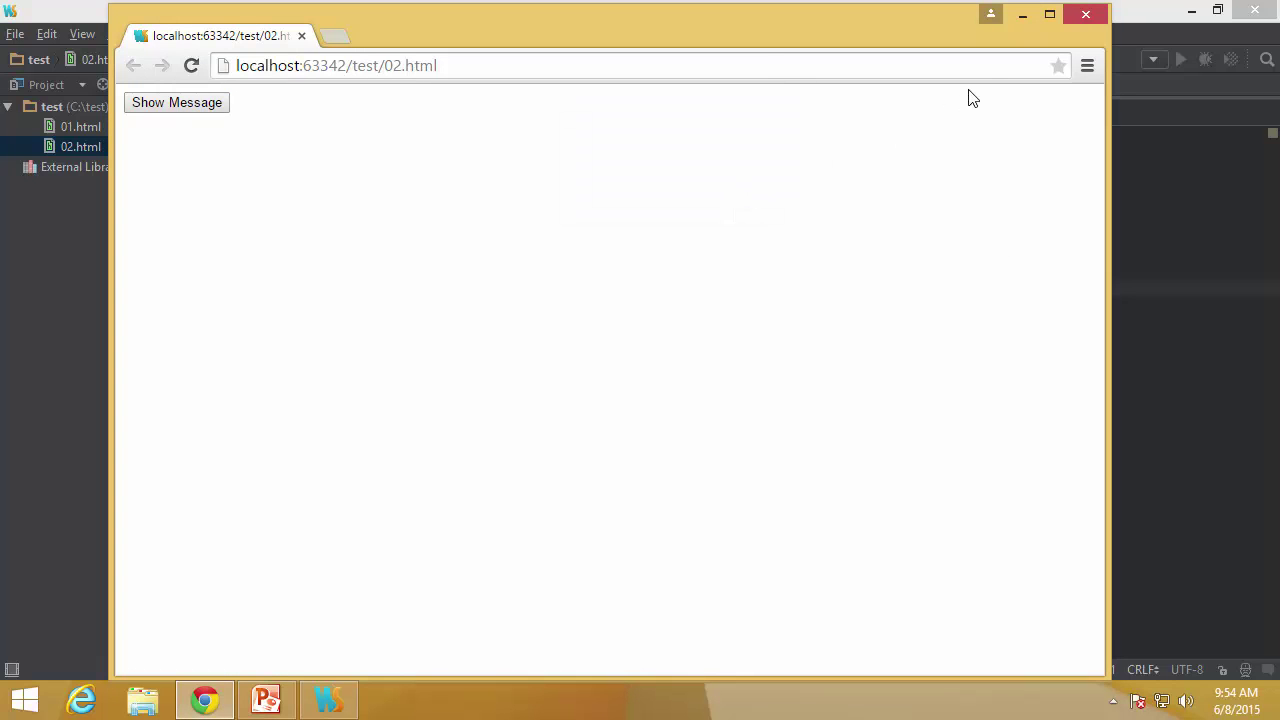
pyautogui.click(1086, 15)
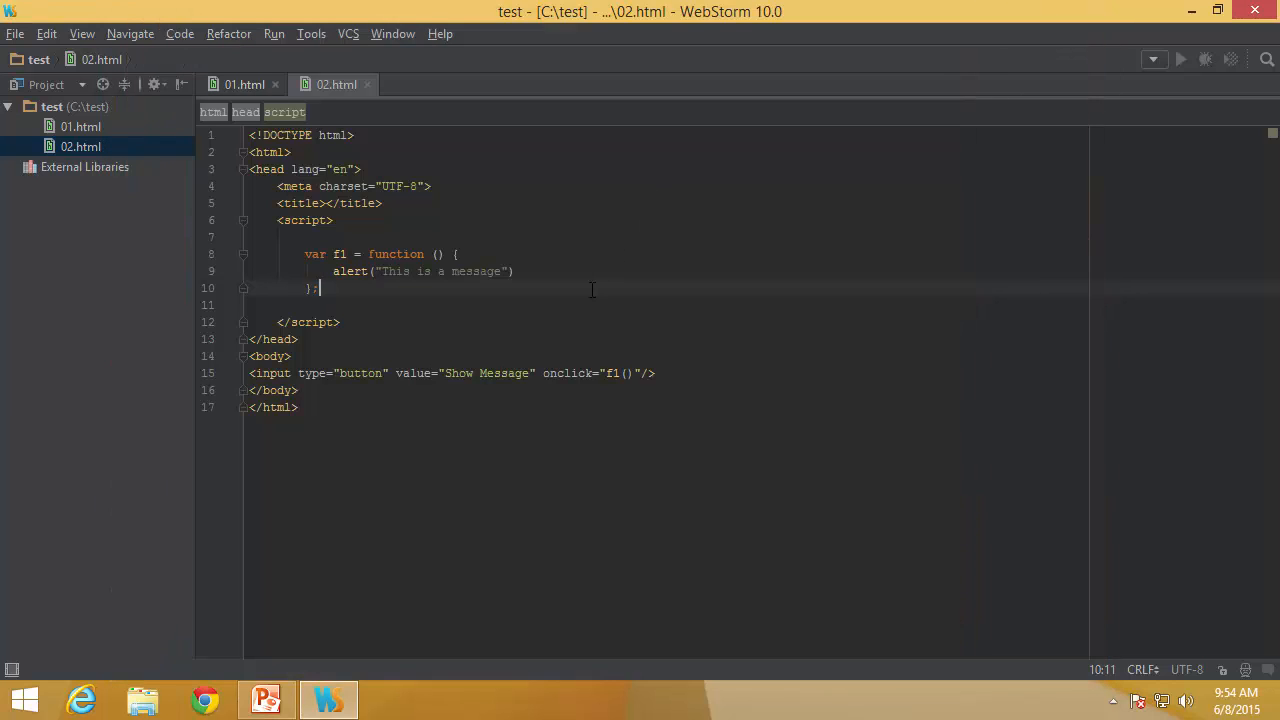
# - Define f2(a,b) alerting "Sum = " plus (a+b).toString() below f1
pyautogui.press('Return')
pyautogui.press('Return')
pyautogui.write('va')
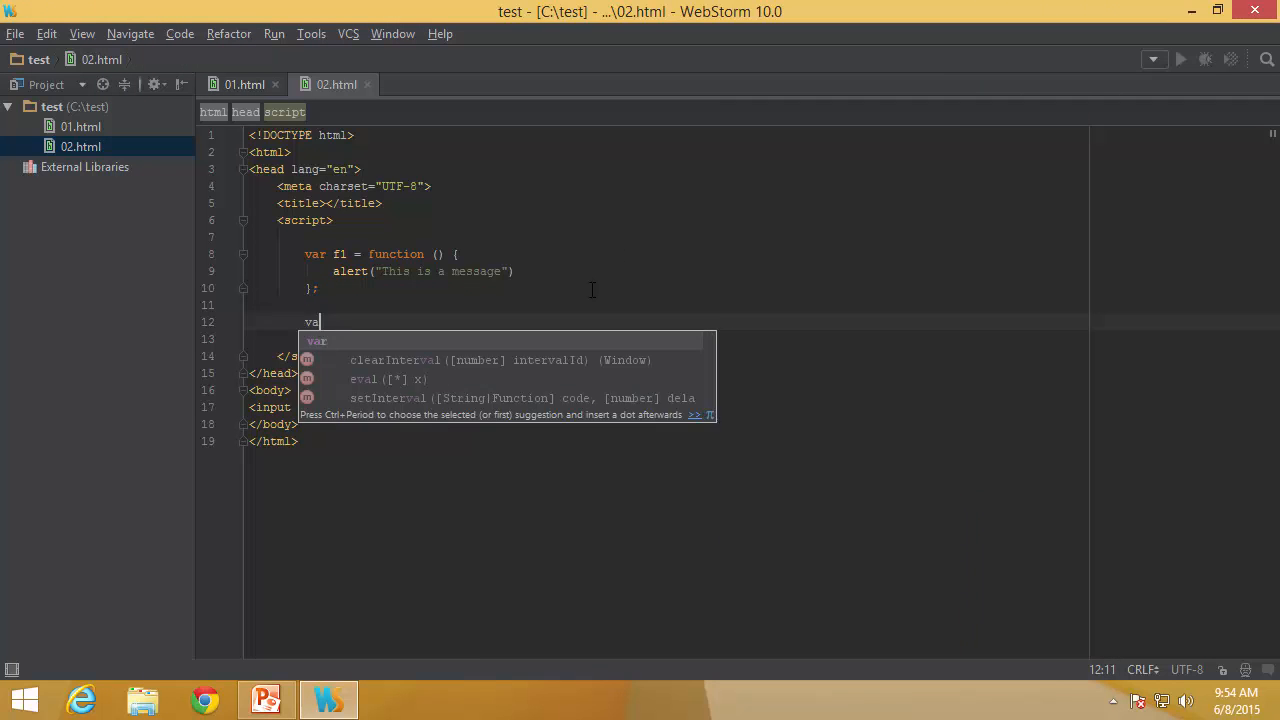
pyautogui.write('r f2 = fu')
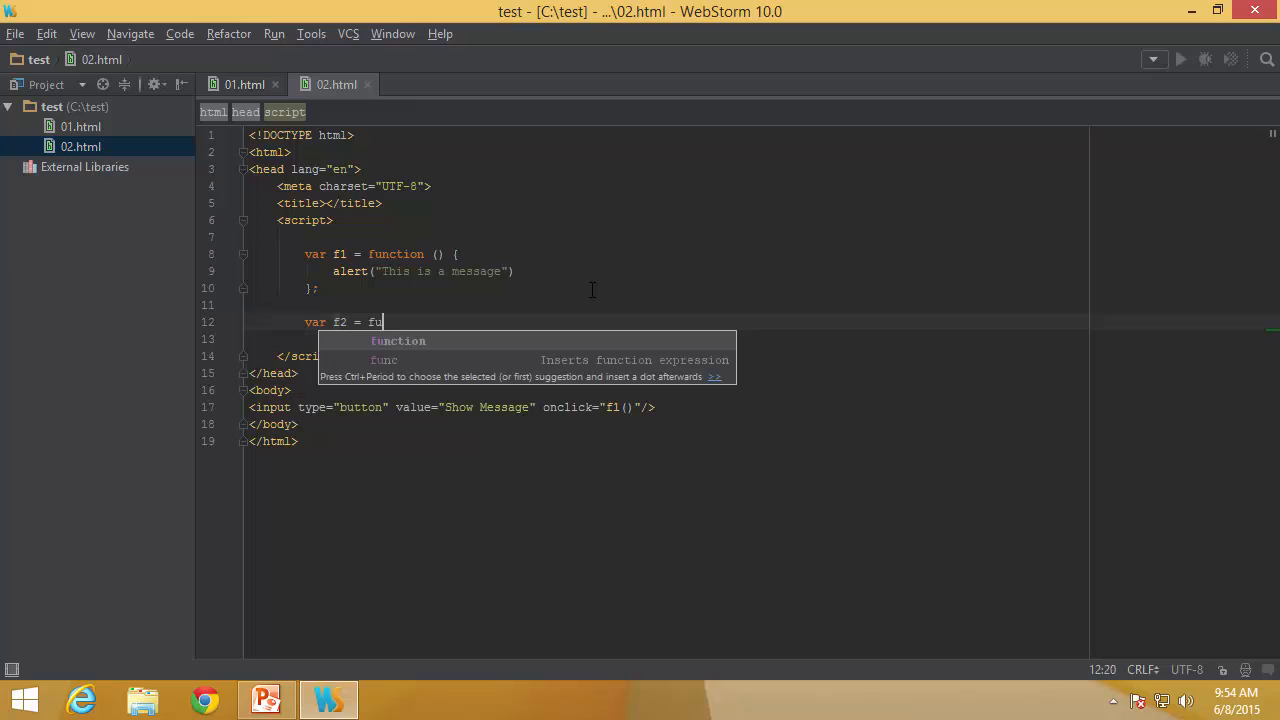
pyautogui.write('nction(a,b')
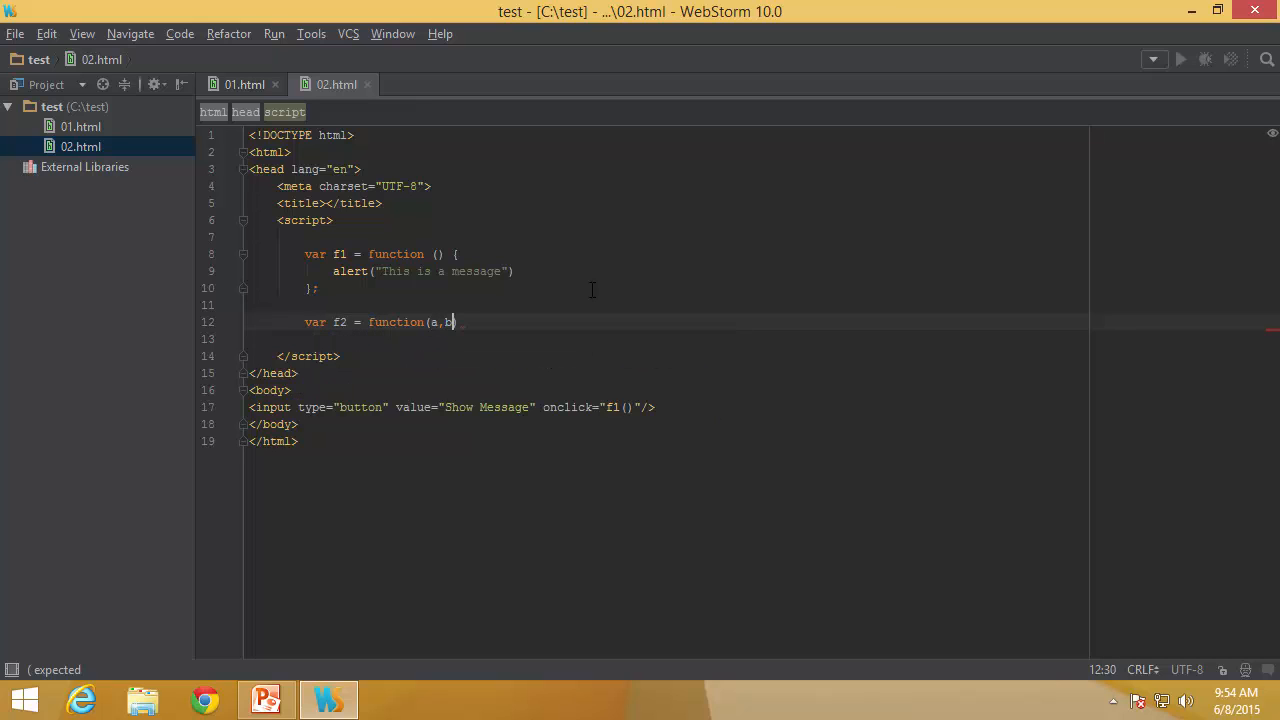
pyautogui.write('){')
pyautogui.press('Return')
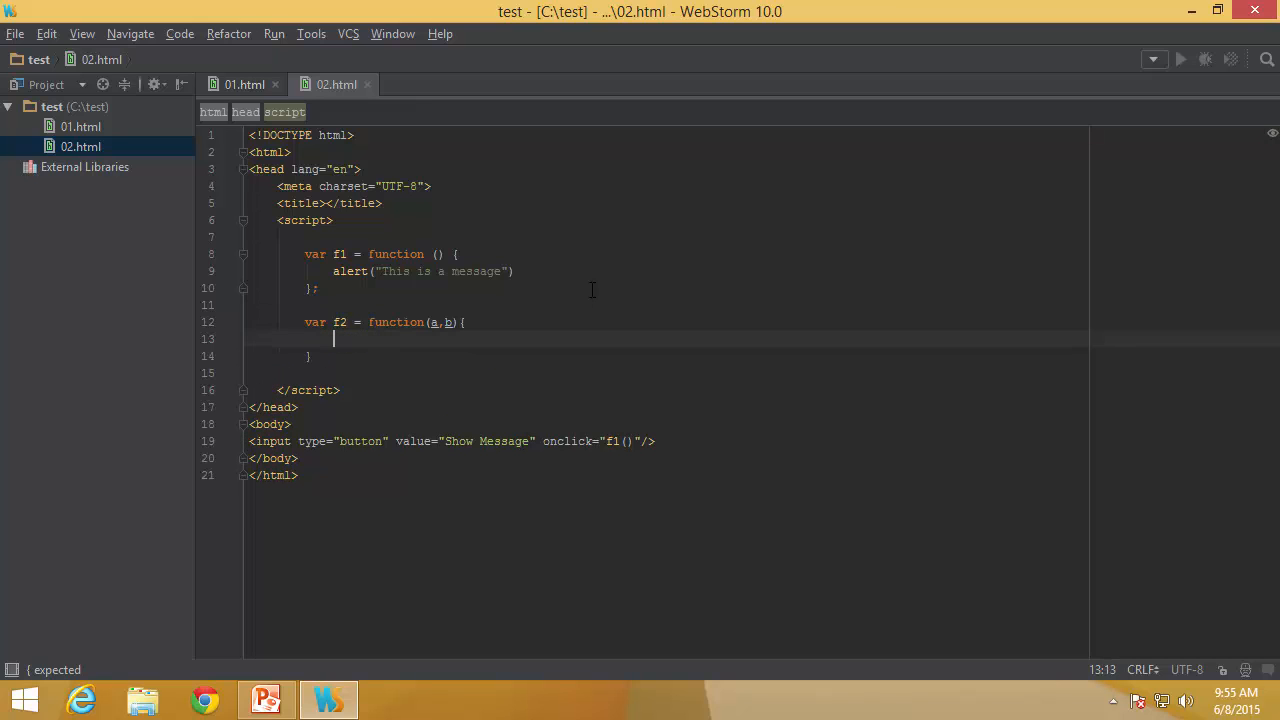
pyautogui.write('alert("')
pyautogui.write('Sum = "')
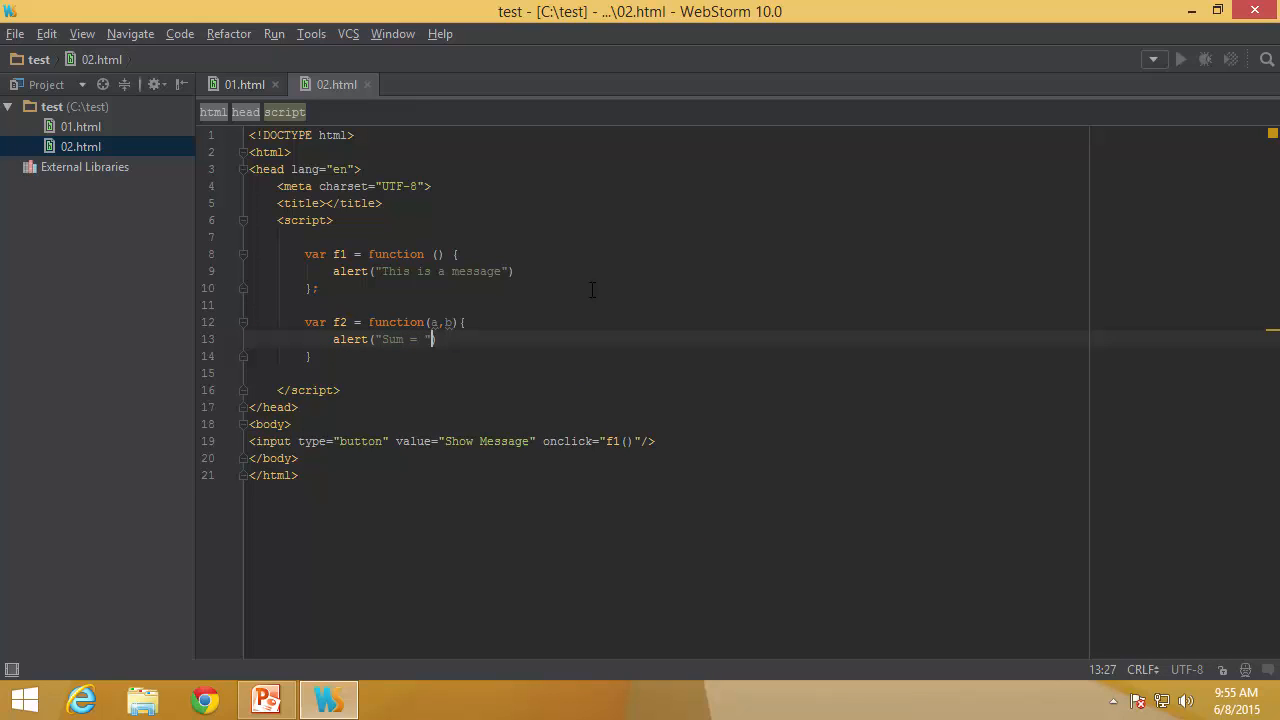
pyautogui.write(' + ')
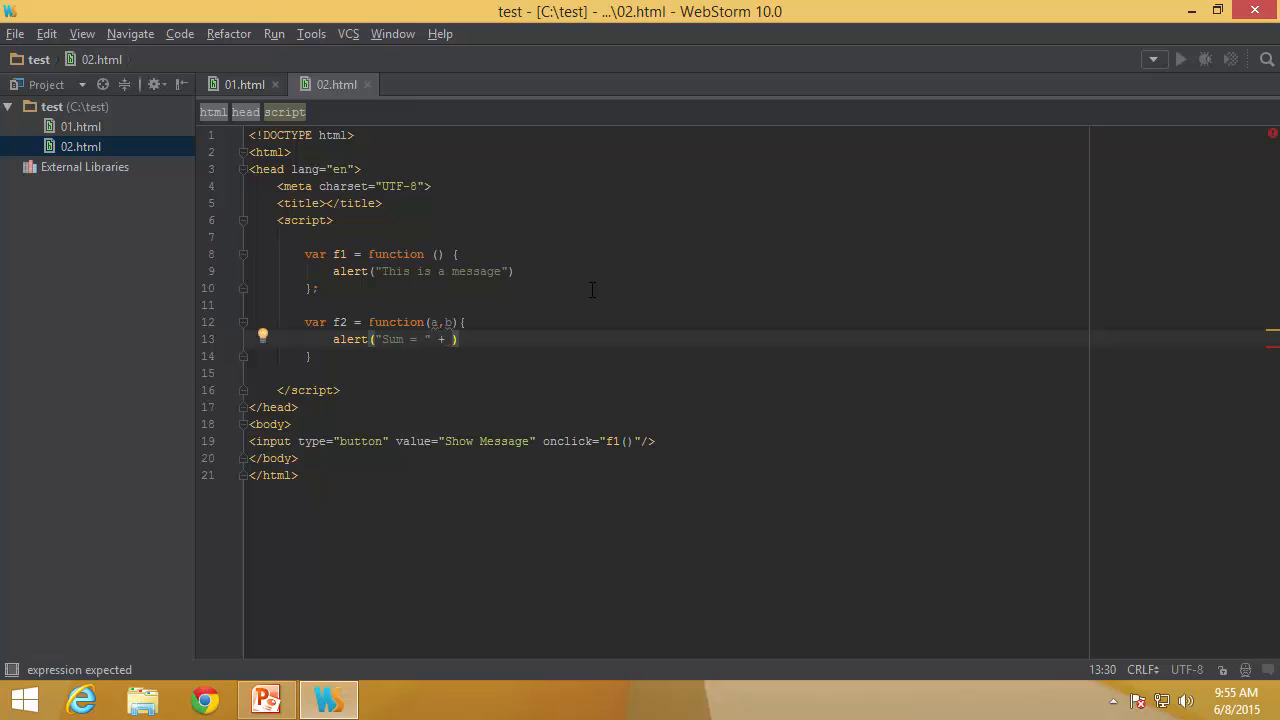
pyautogui.write('(a+b)')
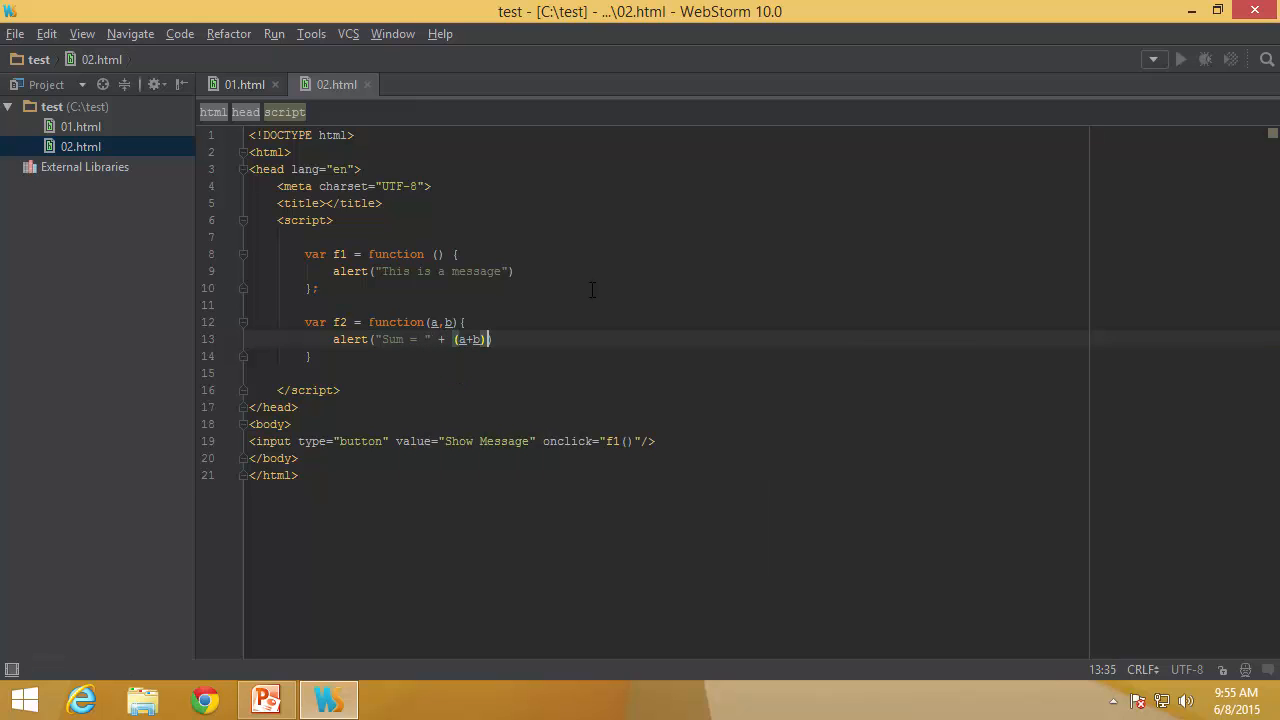
pyautogui.write('.toSt')
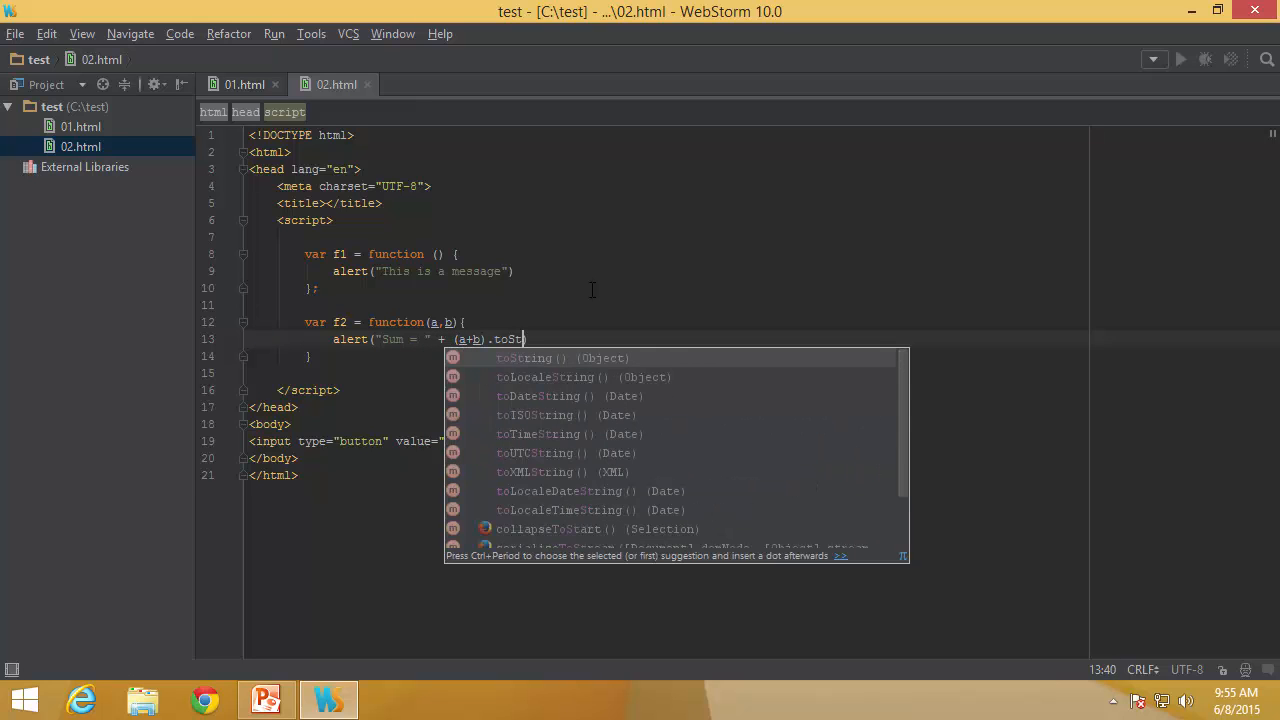
pyautogui.write('ring')
pyautogui.press('Return')
pyautogui.write(');')
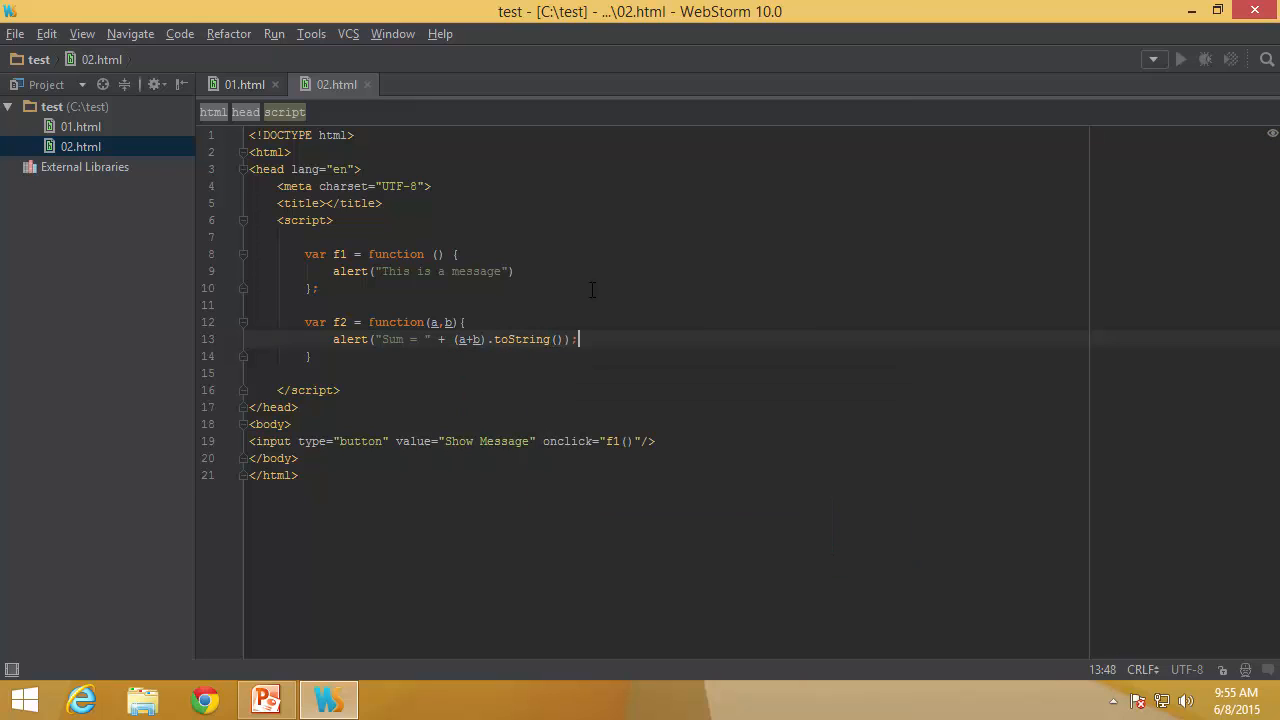
pyautogui.press('Down')
pyautogui.press('Down')
pyautogui.press('Down')
pyautogui.press('Down')
pyautogui.press('Down')
pyautogui.press('Down')
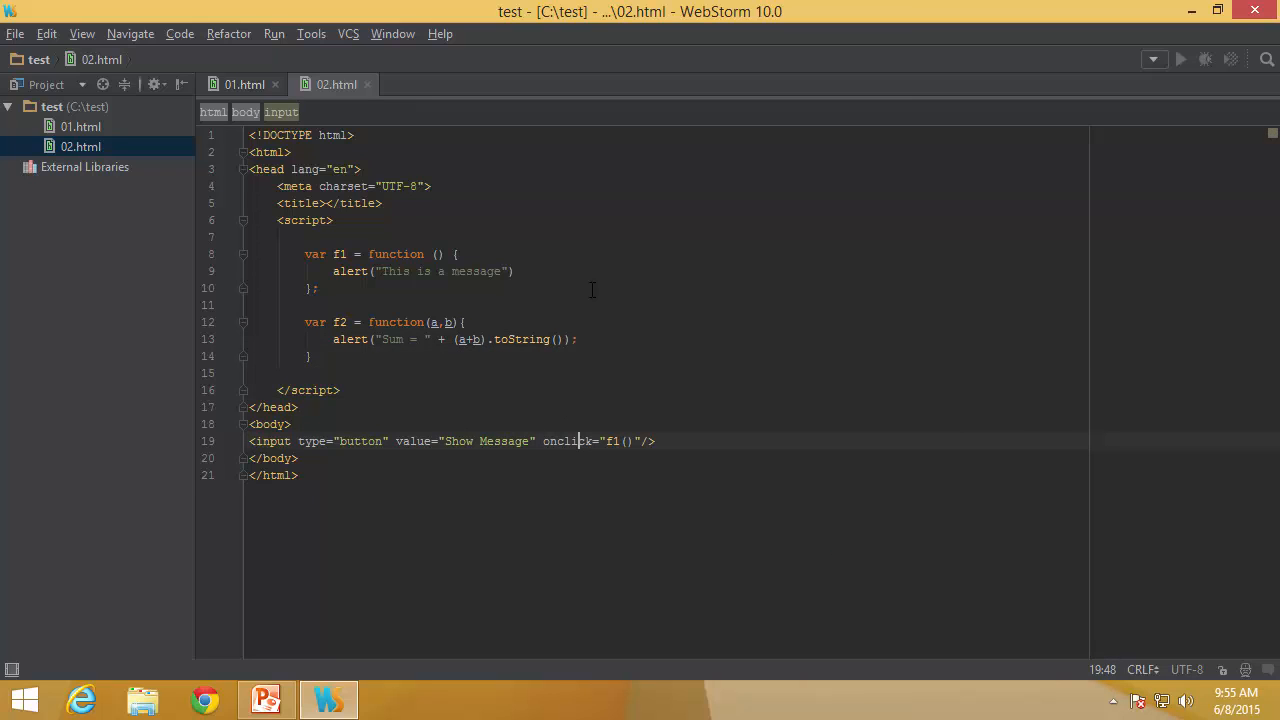
# - Duplicate the button as Show Sum calling f2(10,20) and reformat the script
pyautogui.hotkey('ctrl', 'd')
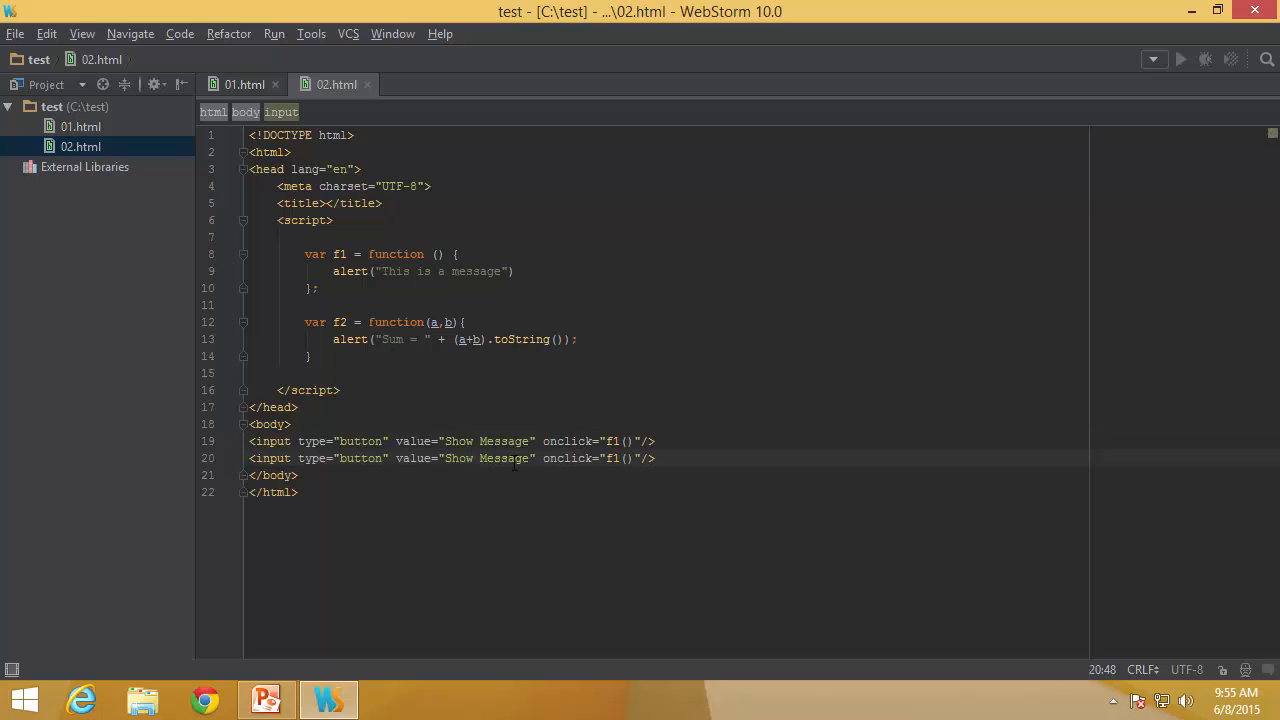
pyautogui.doubleClick(512, 460)
pyautogui.write('Sum')
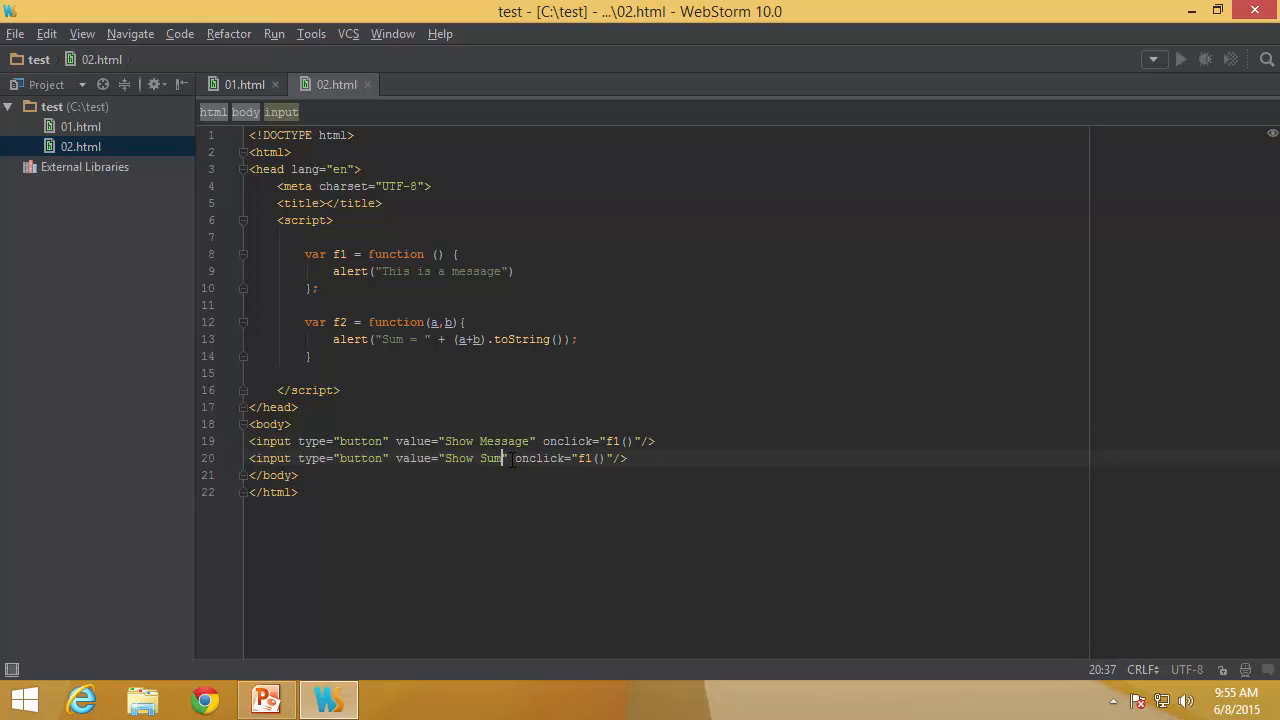
pyautogui.moveTo(585, 458); pyautogui.dragTo(593, 458)
pyautogui.write('2')
pyautogui.press('Right')
pyautogui.write('10,20')
pyautogui.hotkey('ctrl', 'alt', 'l')
pyautogui.click(757, 373)
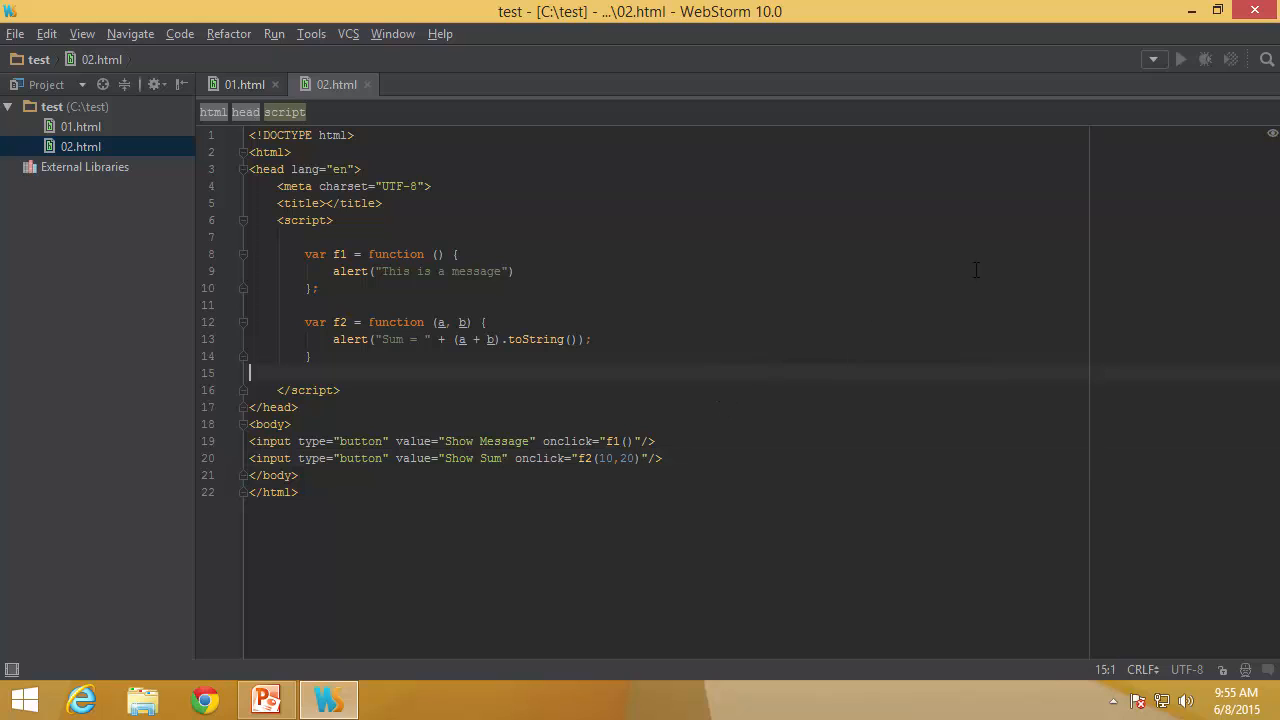
pyautogui.click(1137, 160)
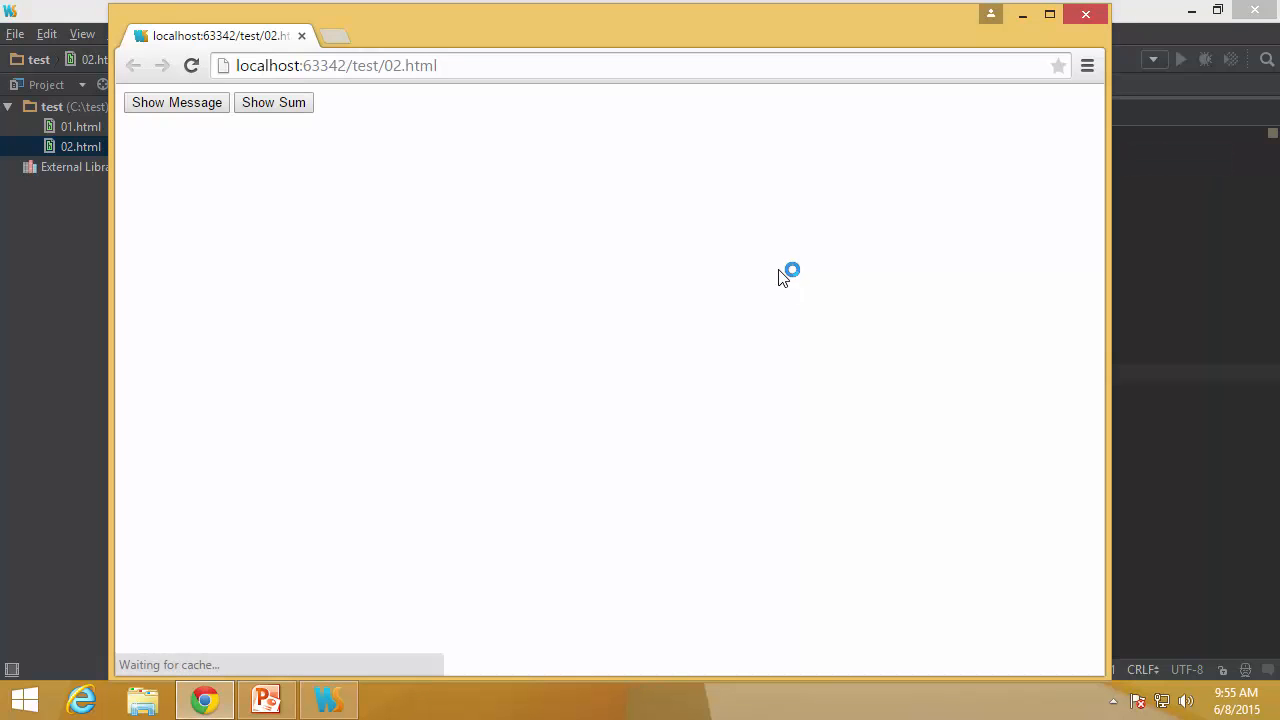
pyautogui.click(290, 106)
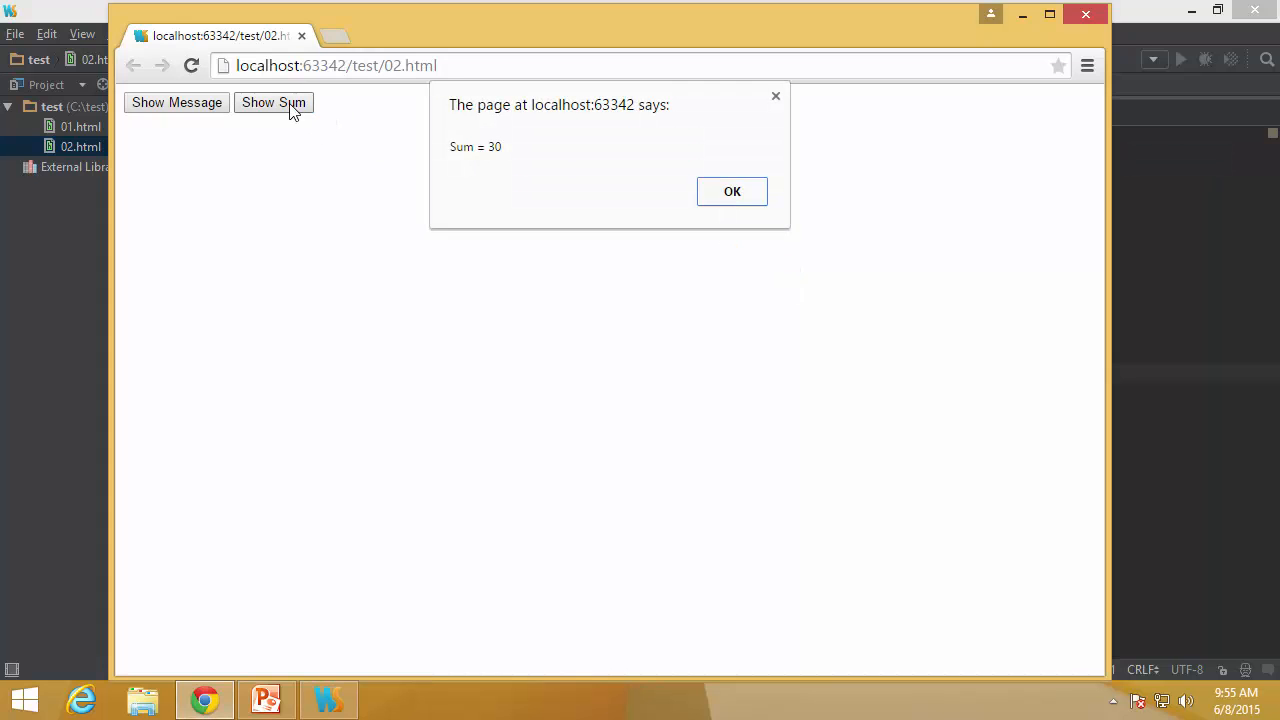
pyautogui.click(732, 192)
# - Close the browser and declare an empty function expression f3 below f2
pyautogui.click(1085, 14)
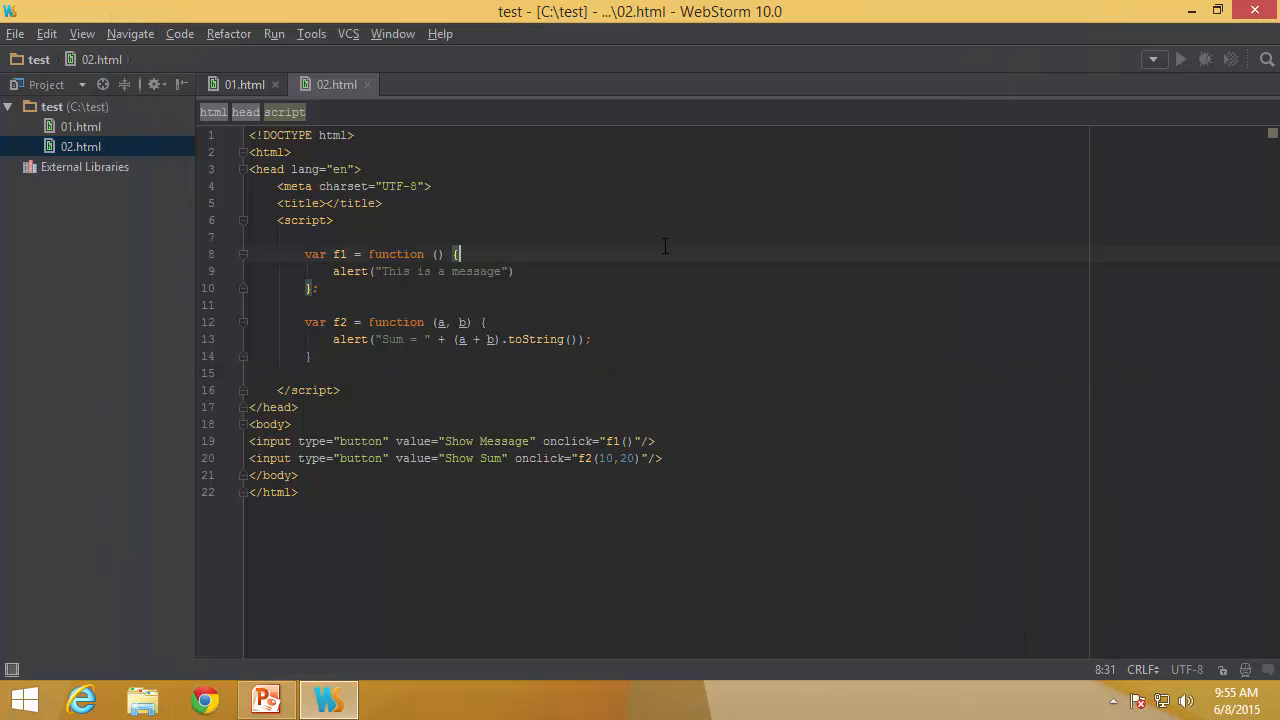
pyautogui.click(457, 372)
pyautogui.press('Return')
pyautogui.write('var f')
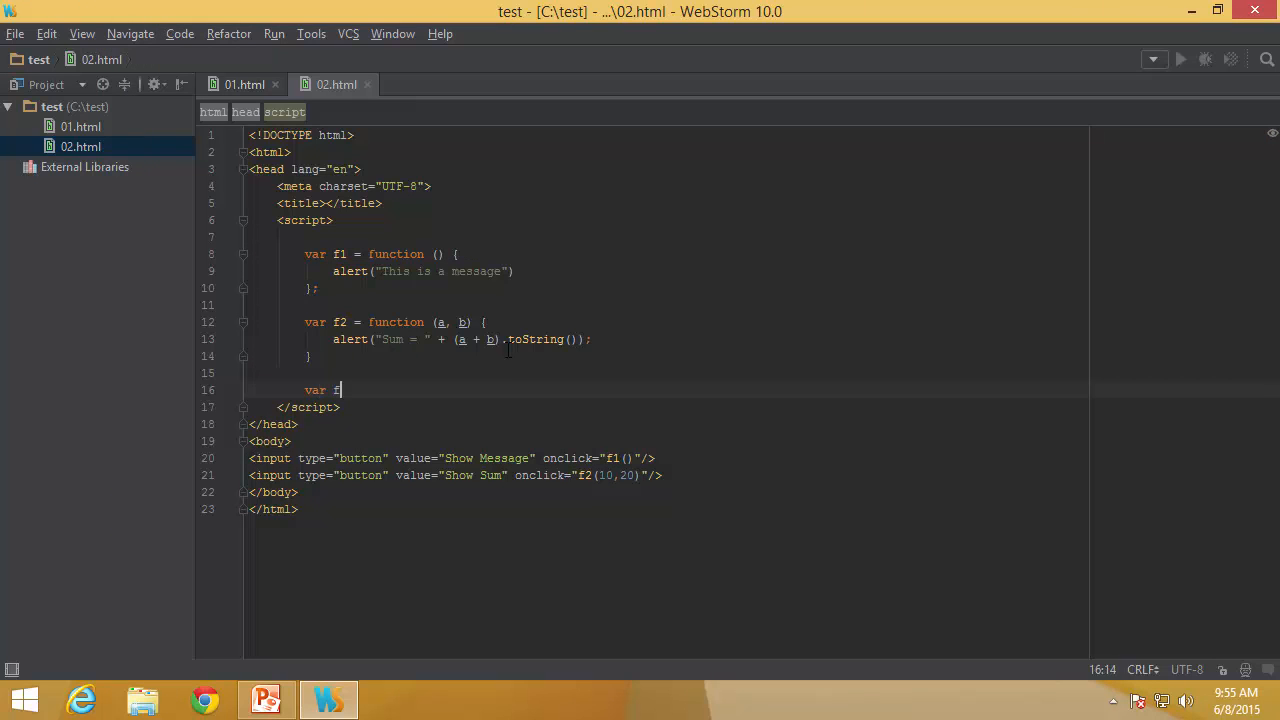
pyautogui.write('3 = function ')
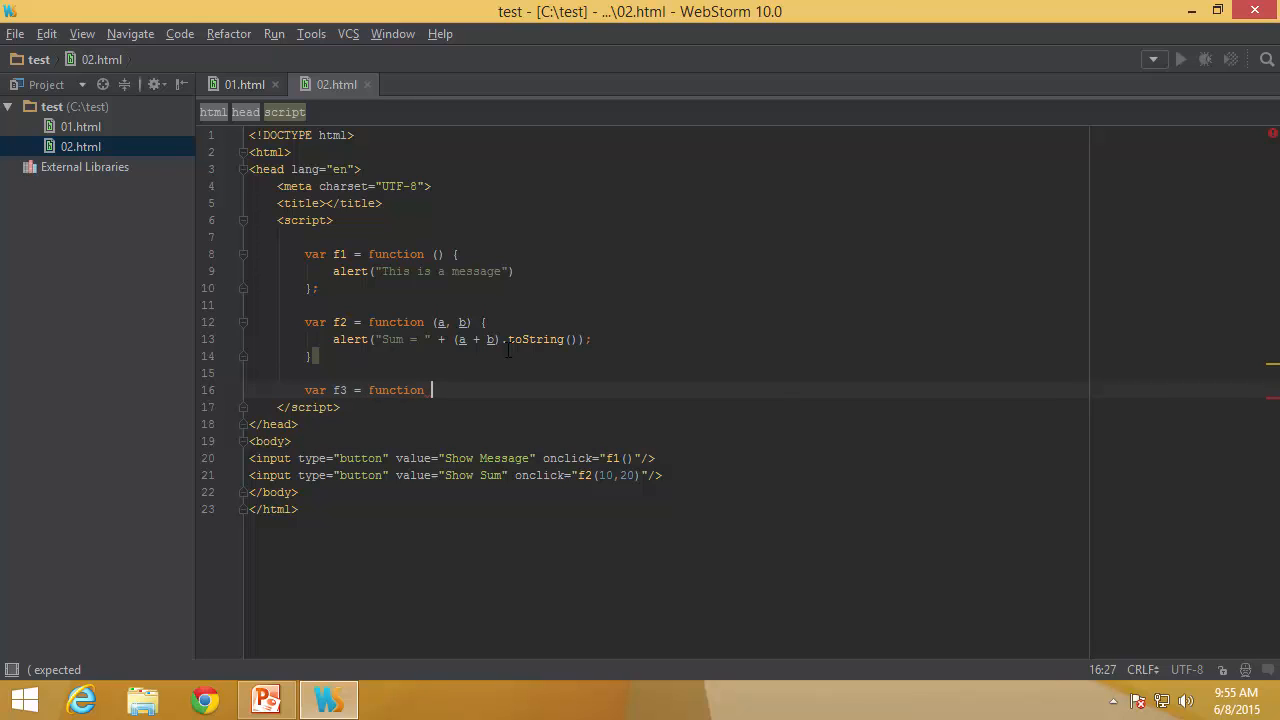
pyautogui.write('(){')
pyautogui.press('Return')
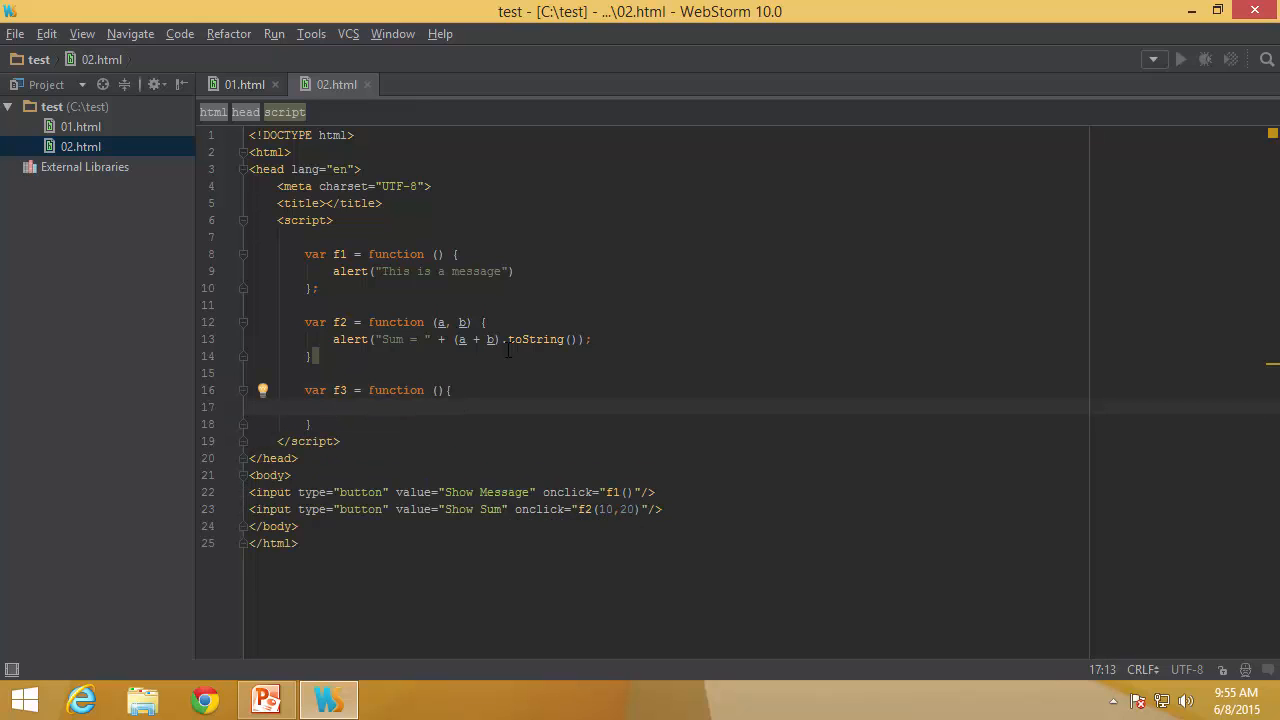
pyautogui.press('Down')
pyautogui.press('Down')
pyautogui.press('Down')
pyautogui.press('Down')
pyautogui.press('Down')
pyautogui.press('Down')
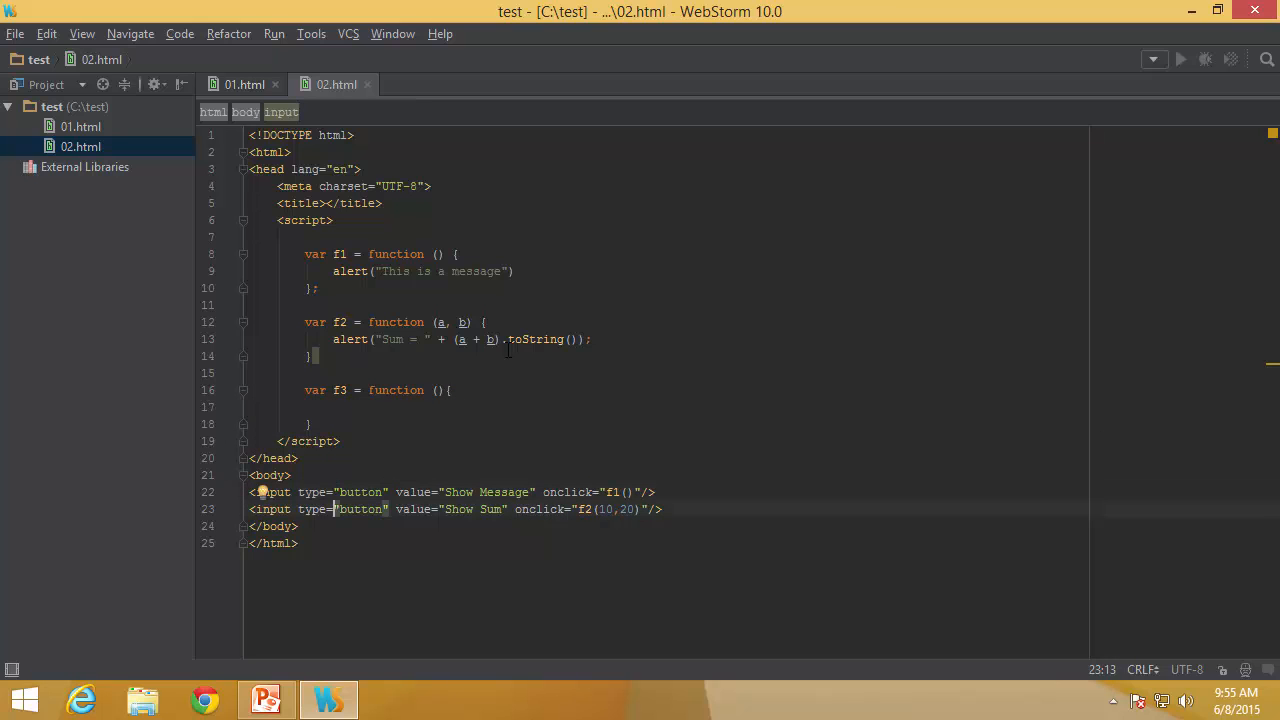
# - Duplicate the button as Show Total Sum calling f3(10,20, 30, 40, 50) and reformat
pyautogui.hotkey('ctrl', 'd')
pyautogui.click(494, 514)
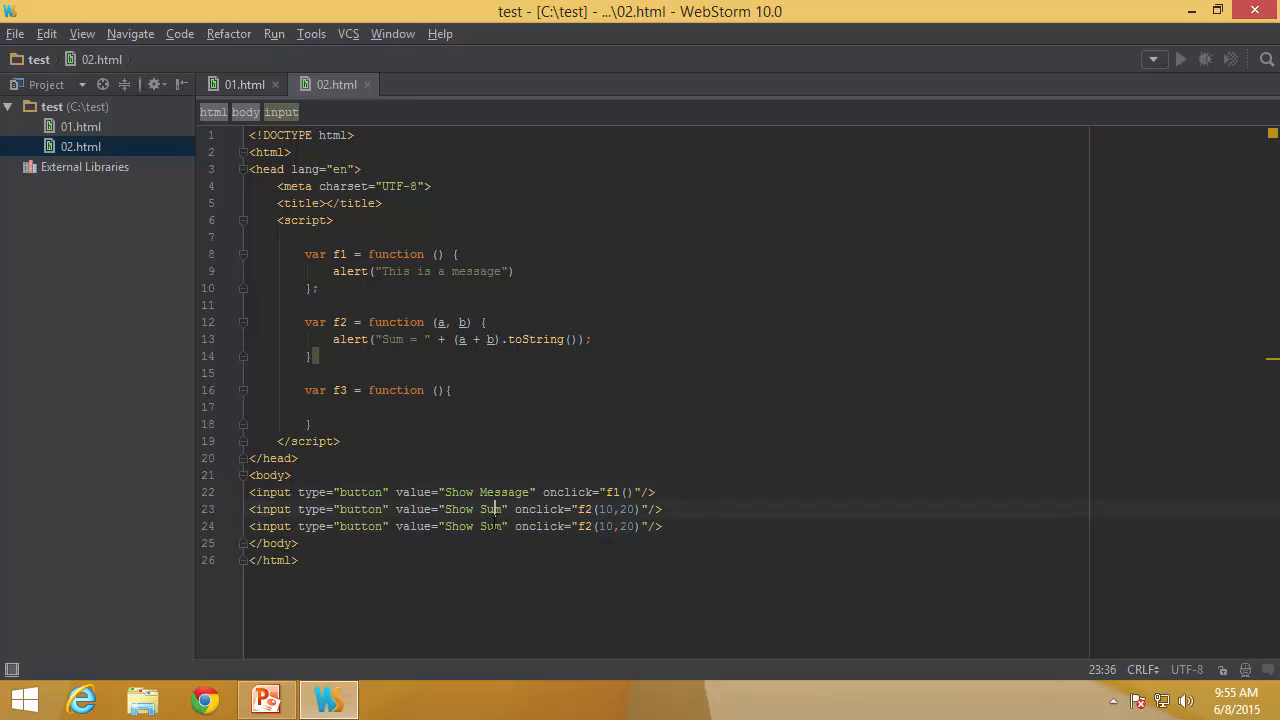
pyautogui.doubleClick(494, 526)
pyautogui.write('Tota')
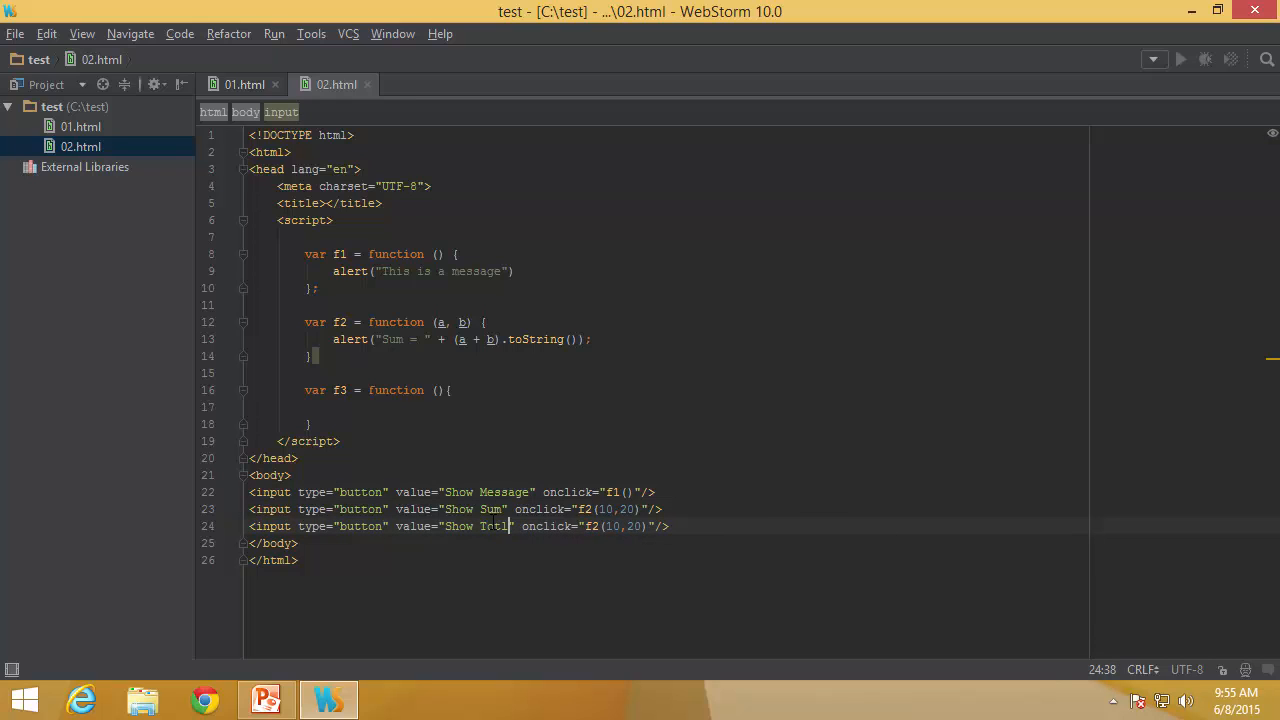
pyautogui.write('l Sum')
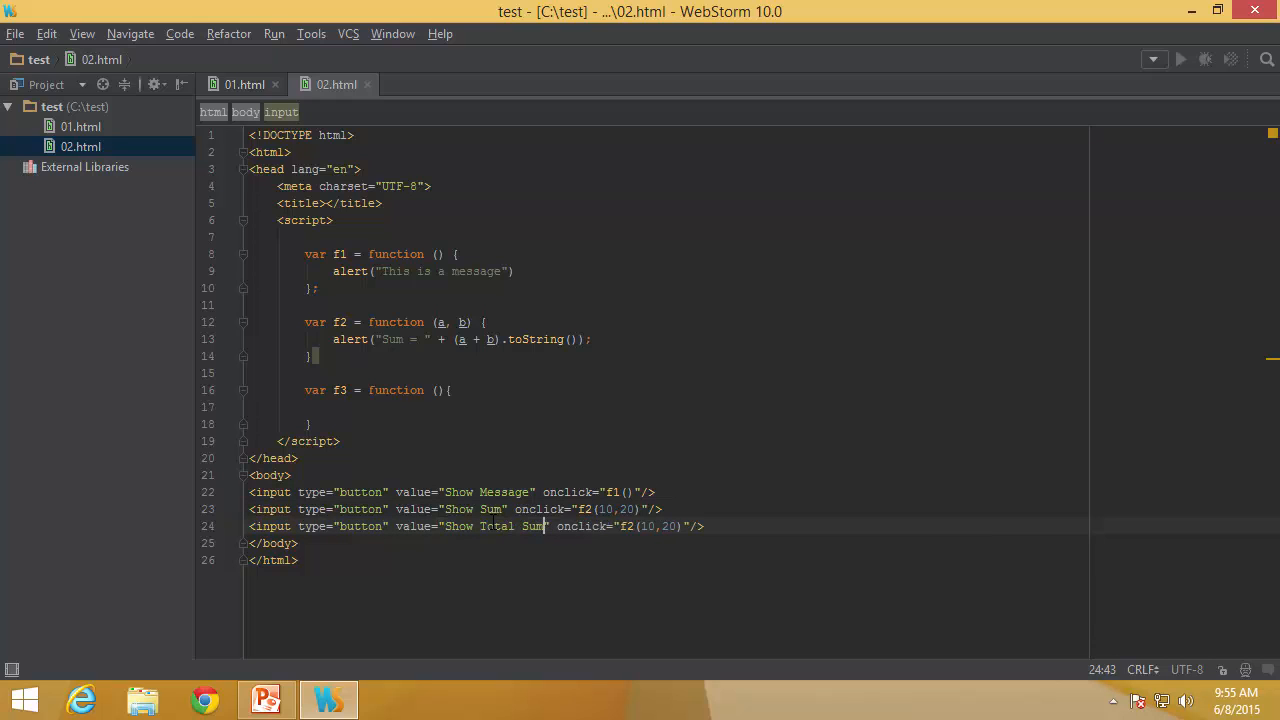
pyautogui.press('End')
pyautogui.press('Left')
pyautogui.press('Left')
pyautogui.press('Left')
pyautogui.press('Left')
pyautogui.press('Left')
pyautogui.press('Left')
pyautogui.press('Left')
pyautogui.press('Left')
pyautogui.press('Left')
pyautogui.press('Left')
pyautogui.press('Delete')
pyautogui.write('3')
pyautogui.press('Right')
pyautogui.write(', 30, ')
pyautogui.write('40, 50')
pyautogui.hotkey('ctrl', 'alt', 'l')
pyautogui.click(414, 410)
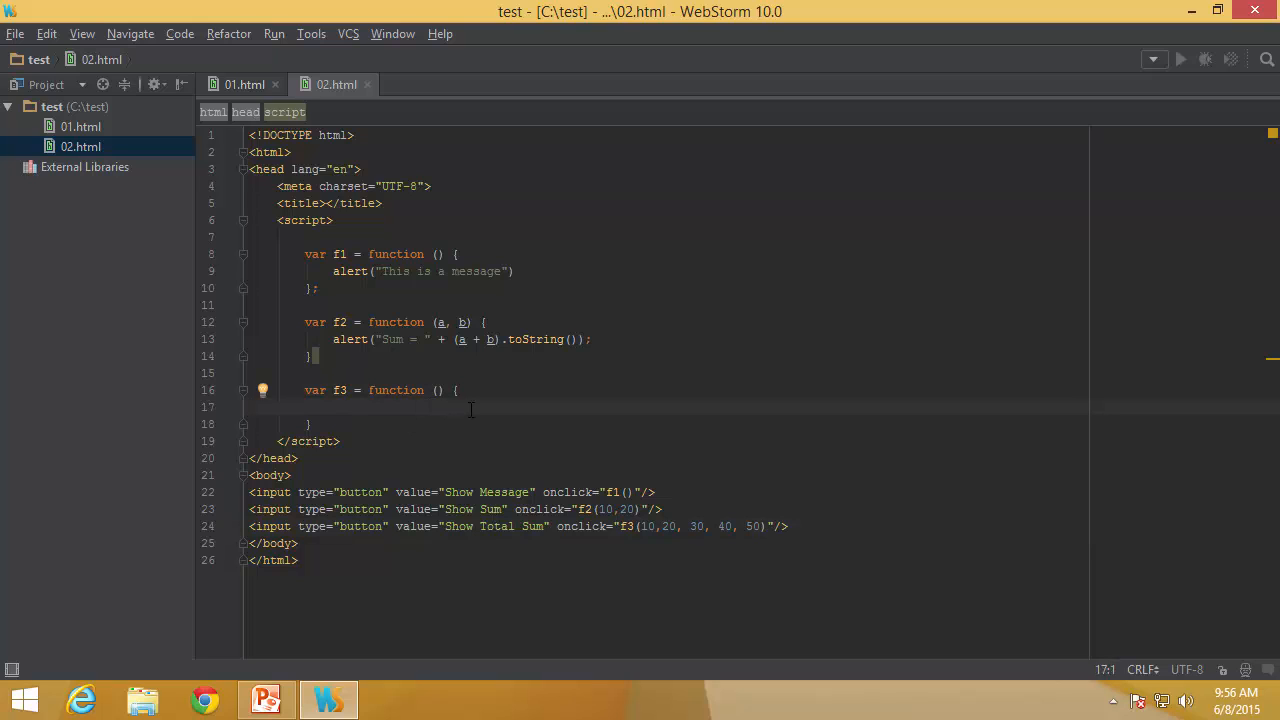
# - In f3 declare s and a for loop over the arguments array
pyautogui.press('Return')
pyautogui.press('Return')
pyautogui.press('Up')
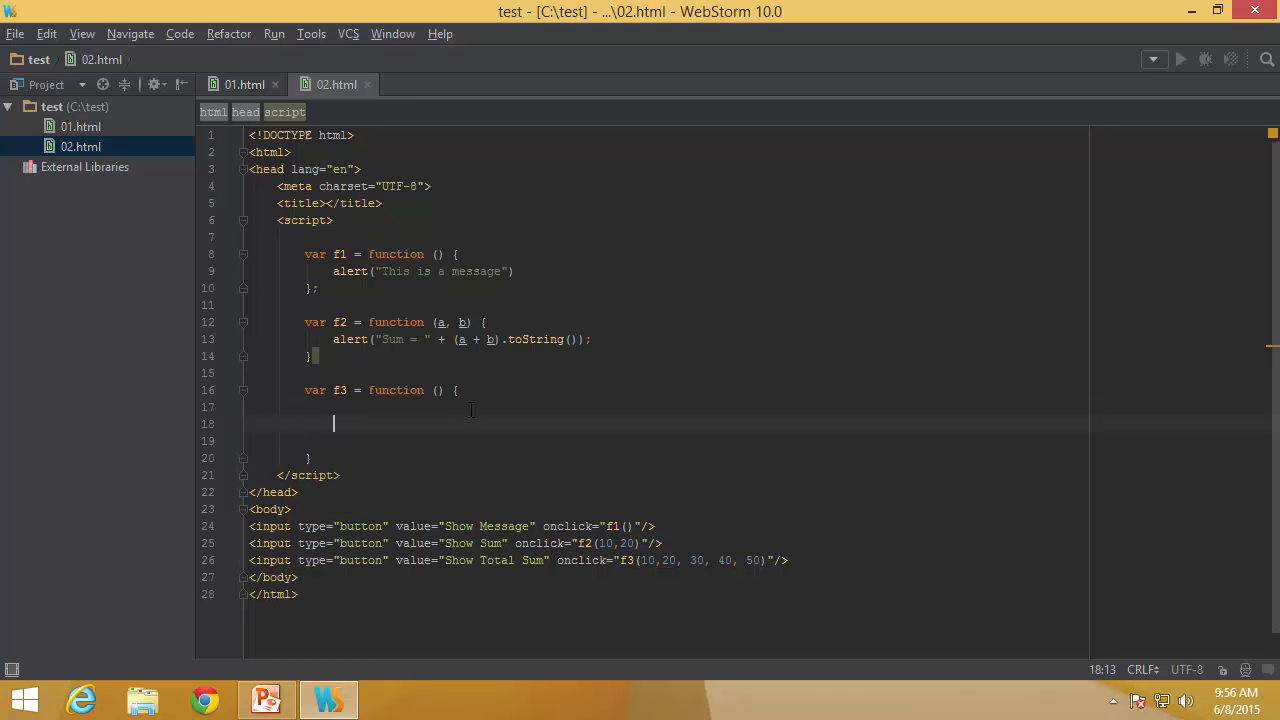
pyautogui.write('var')
pyautogui.write(' s =0;')
pyautogui.press('Return')
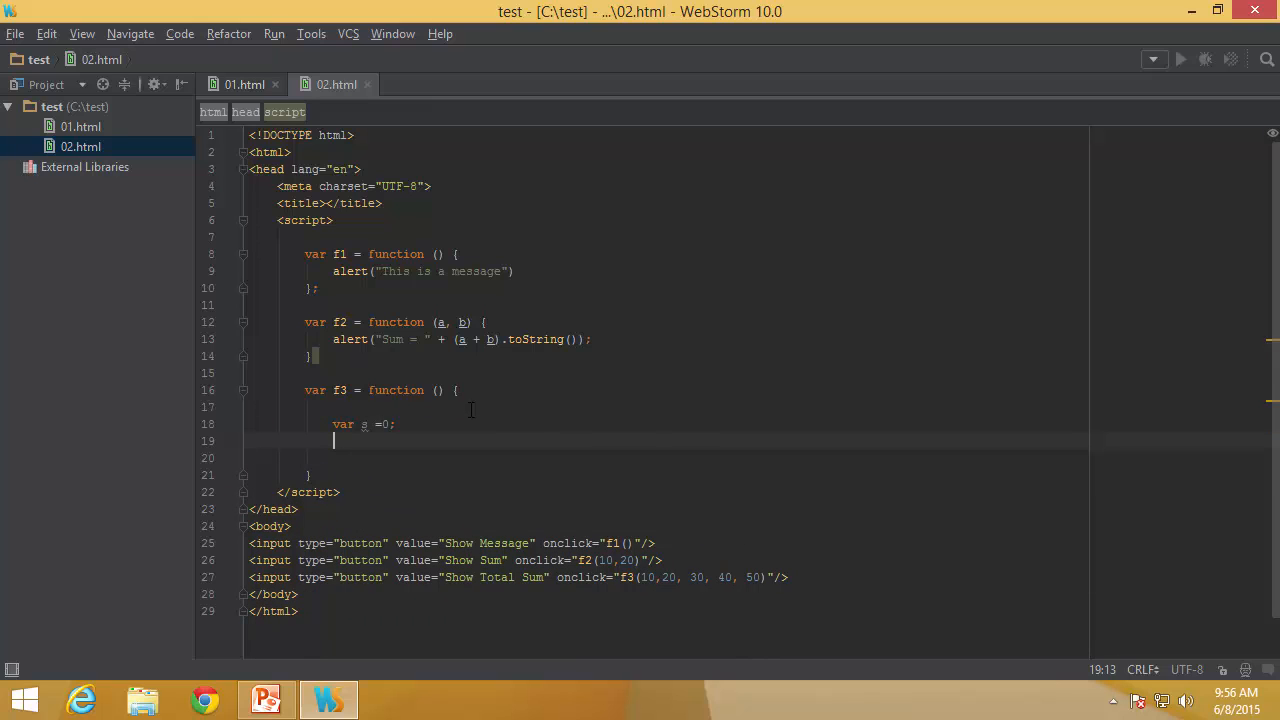
pyautogui.write('for(v')
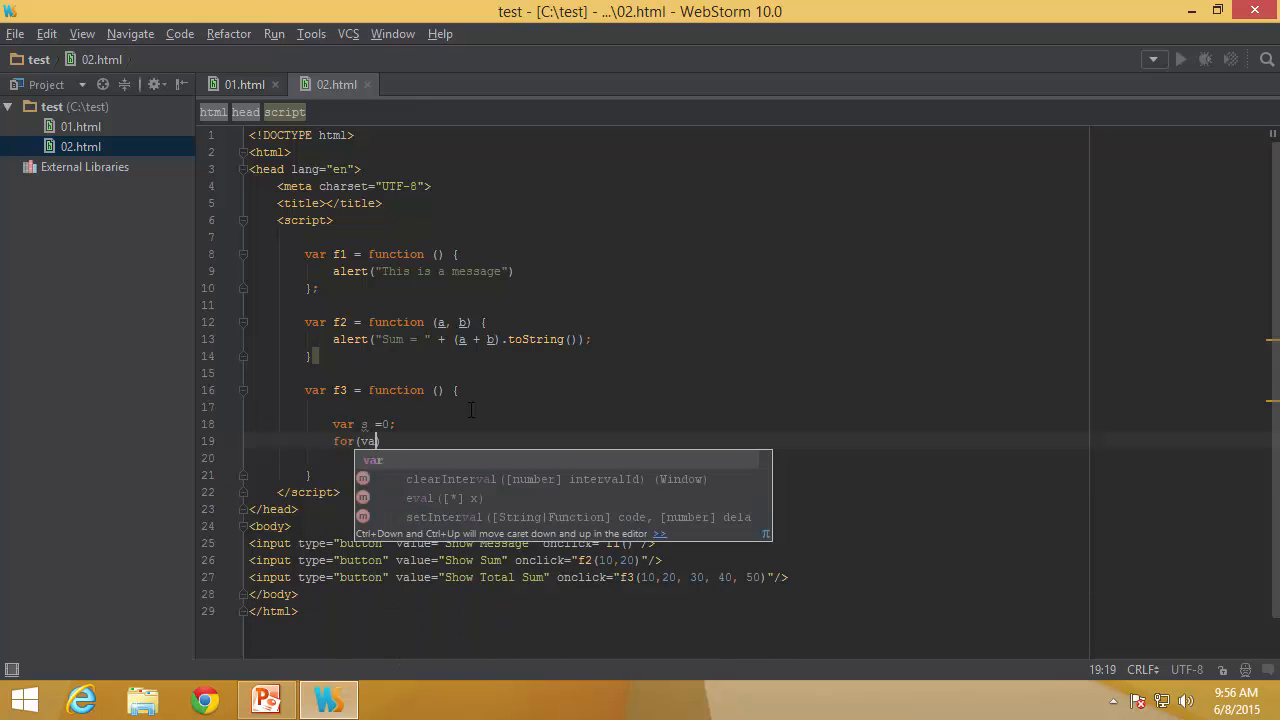
pyautogui.write('ar i = 0;')
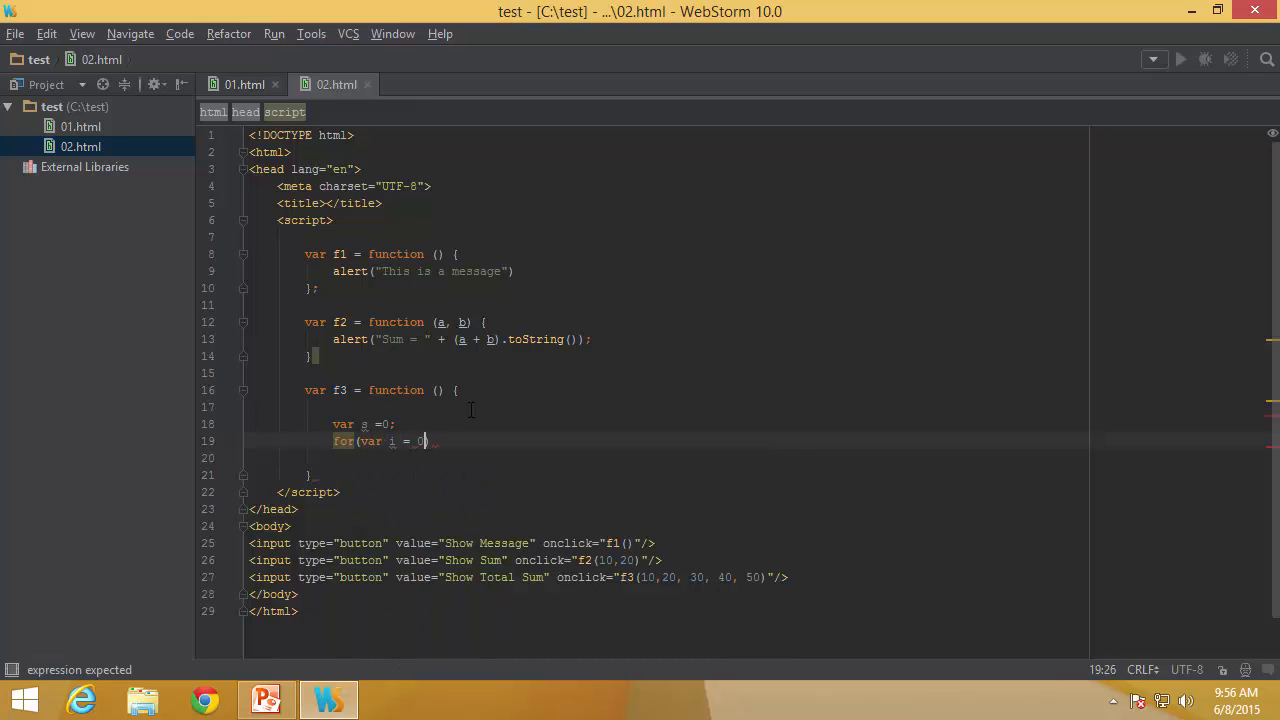
pyautogui.write('i< arg')
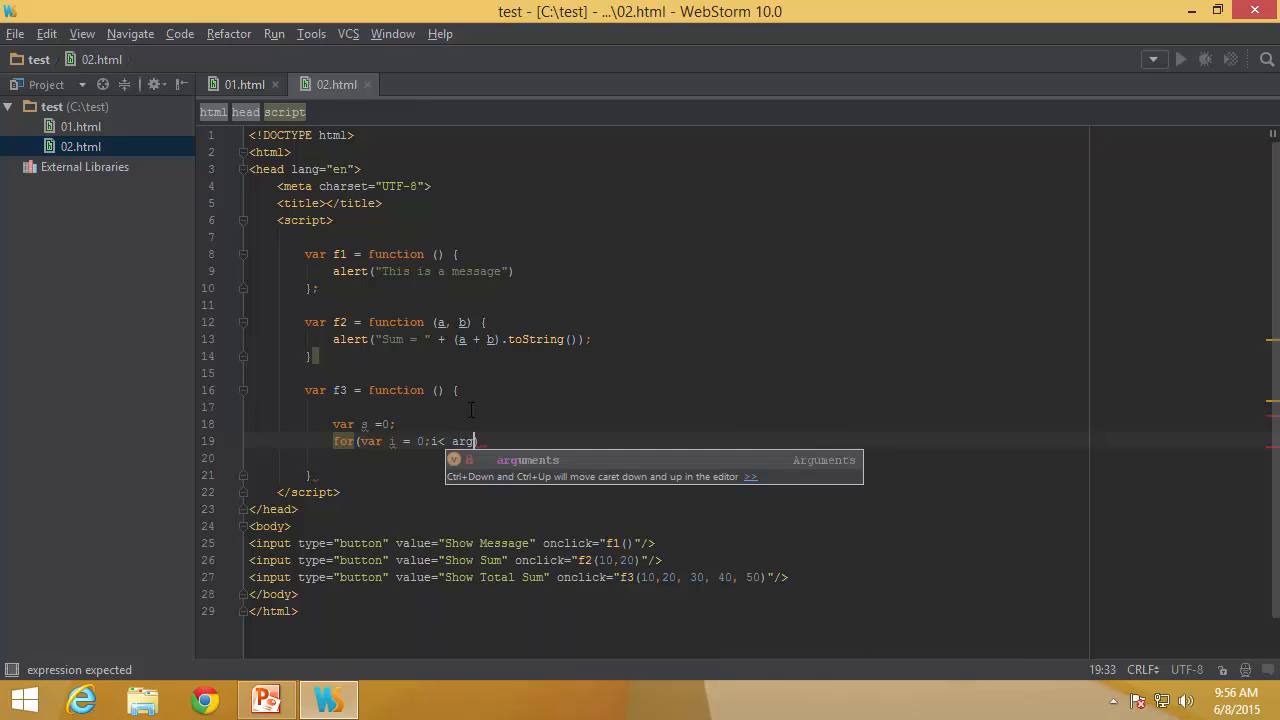
pyautogui.write('uments')
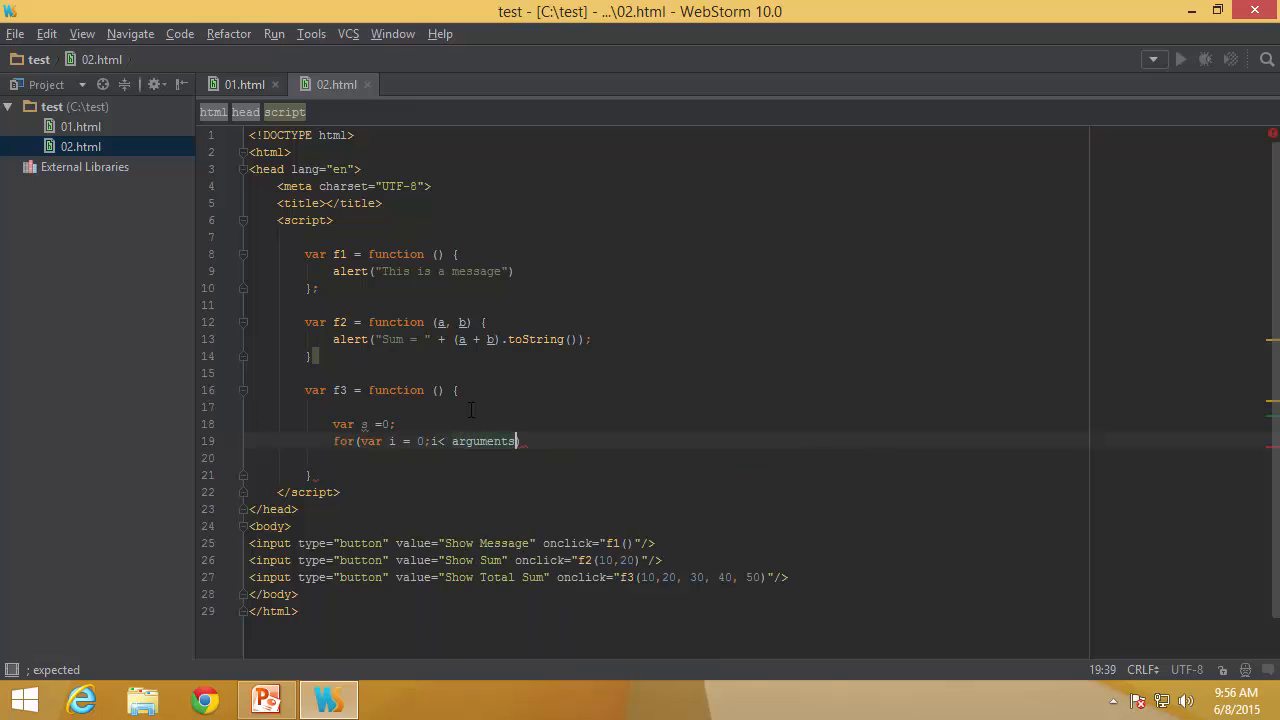
pyautogui.write('.length;')
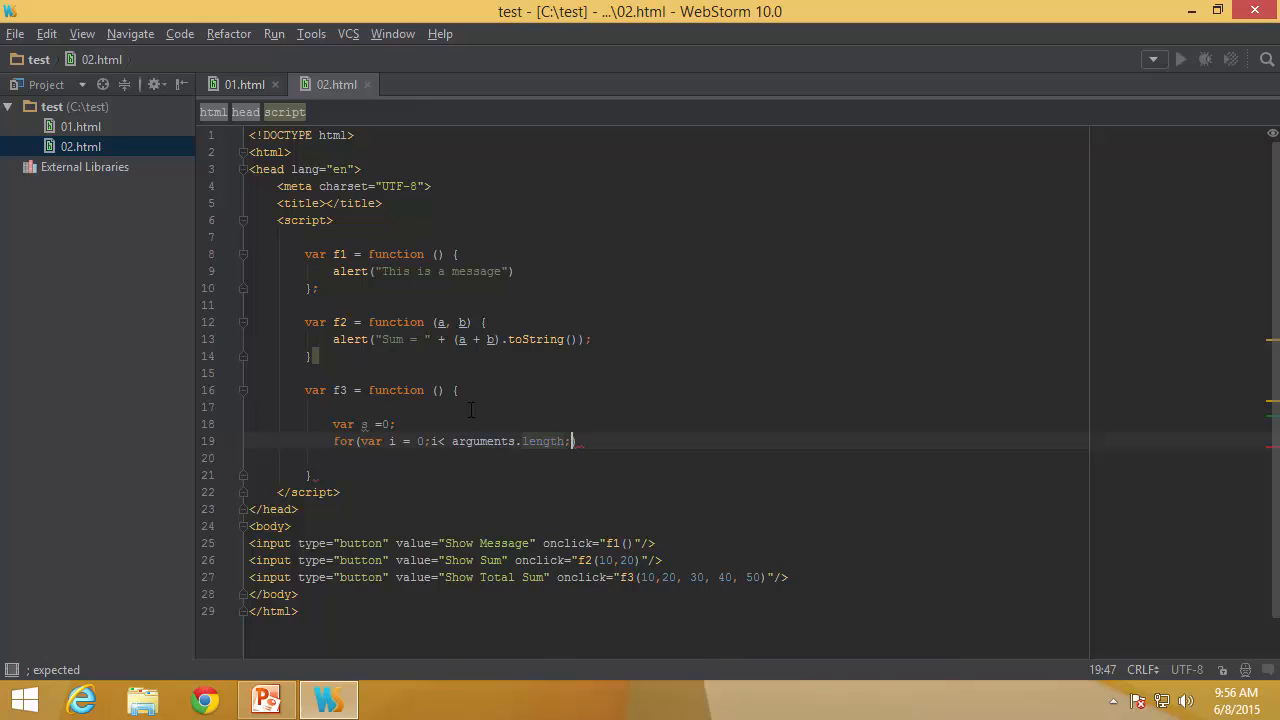
pyautogui.write('i++){')
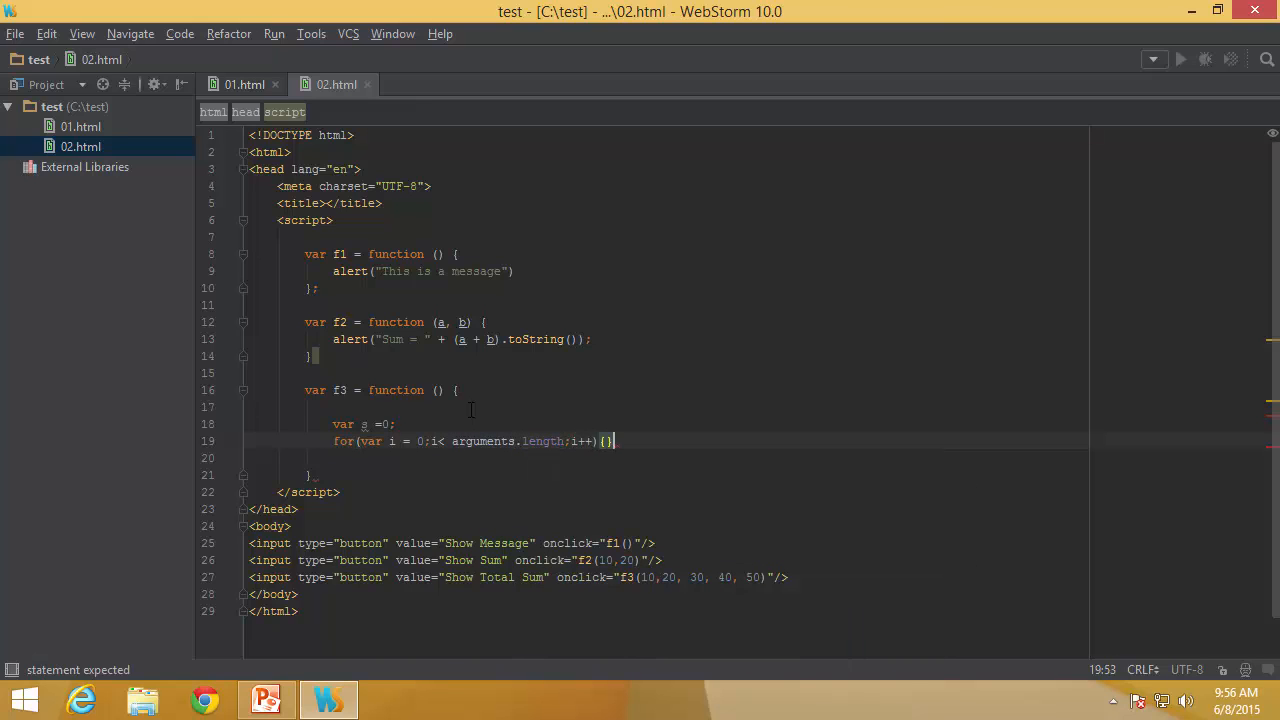
pyautogui.press('Return')
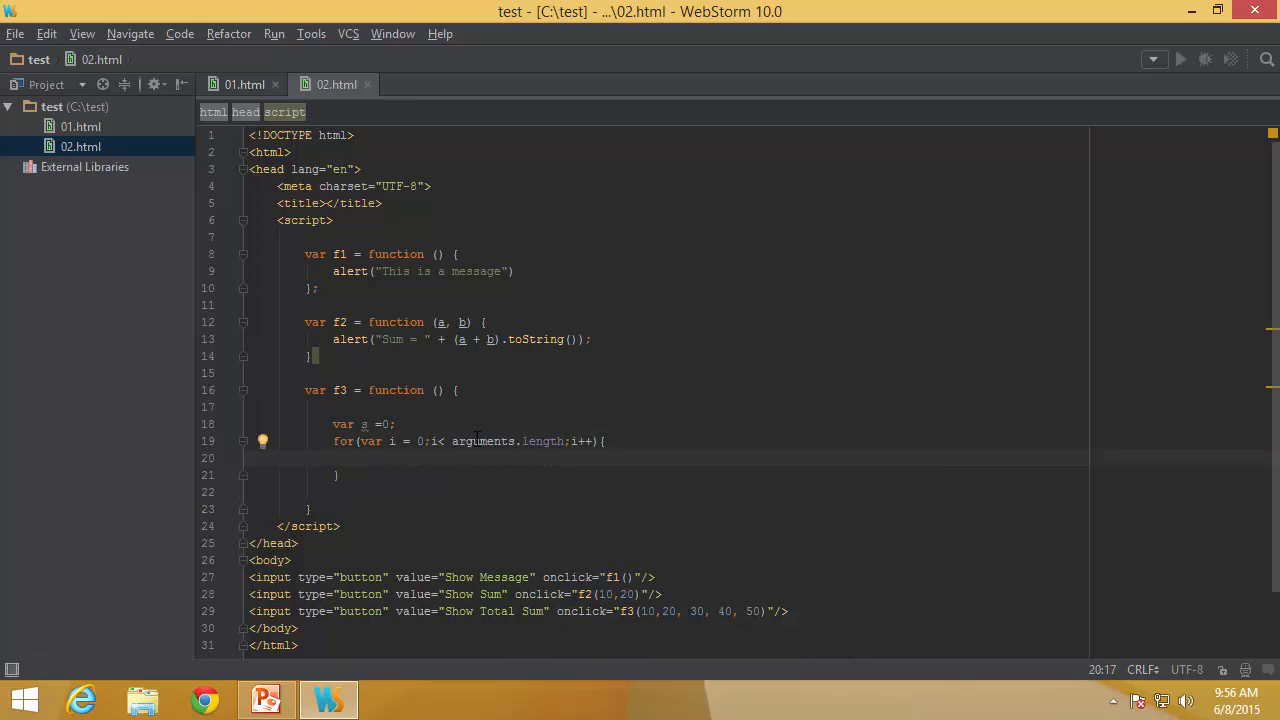
pyautogui.doubleClick(468, 441)
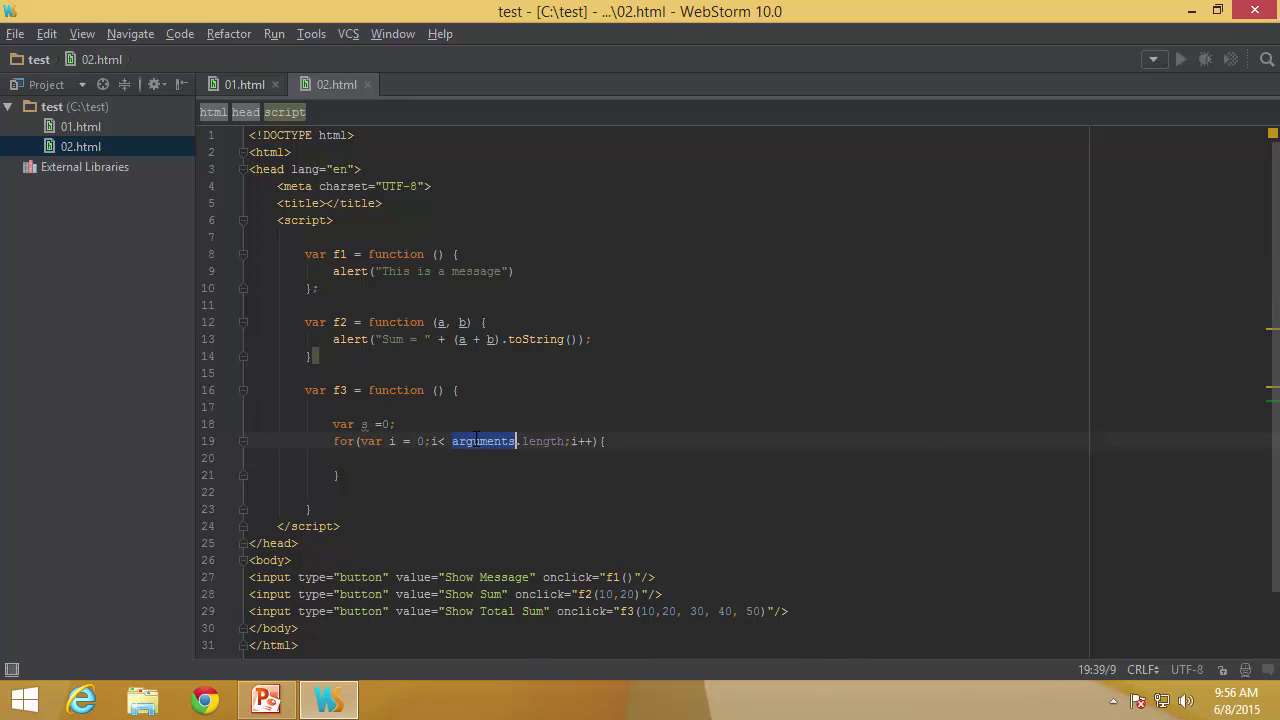
pyautogui.click(437, 390)
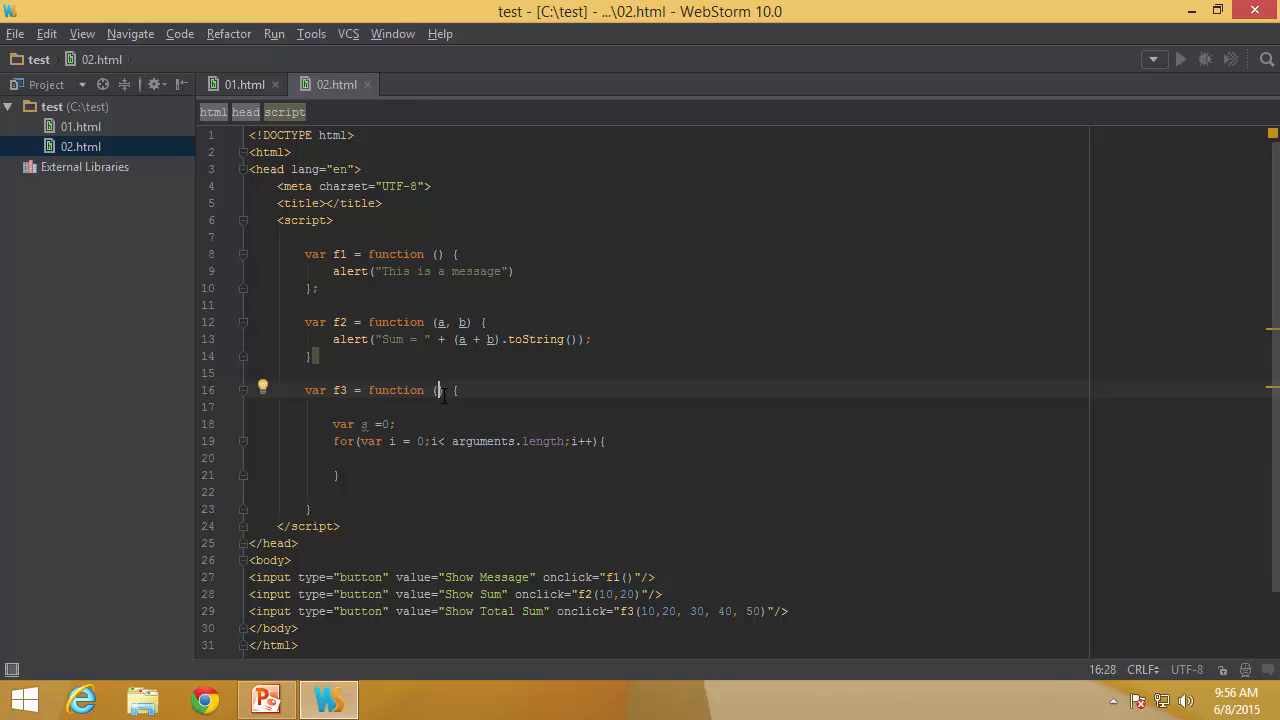
pyautogui.click(472, 446)
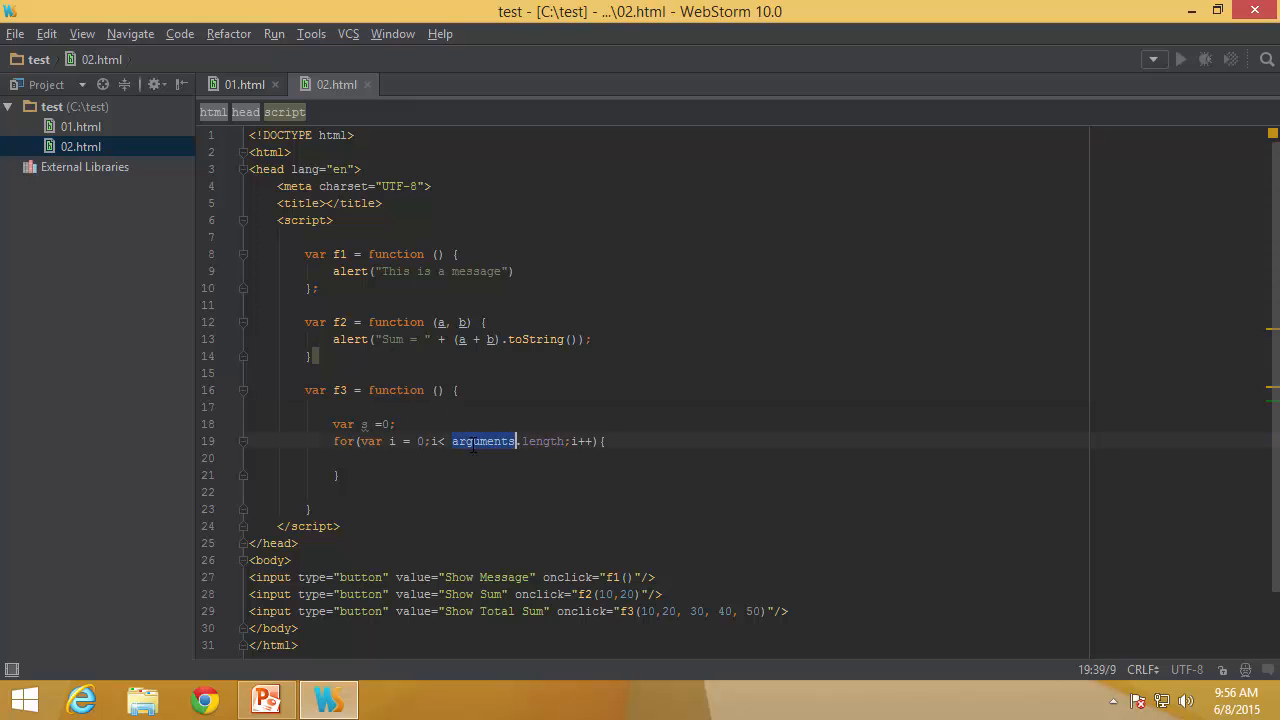
pyautogui.press('Down')
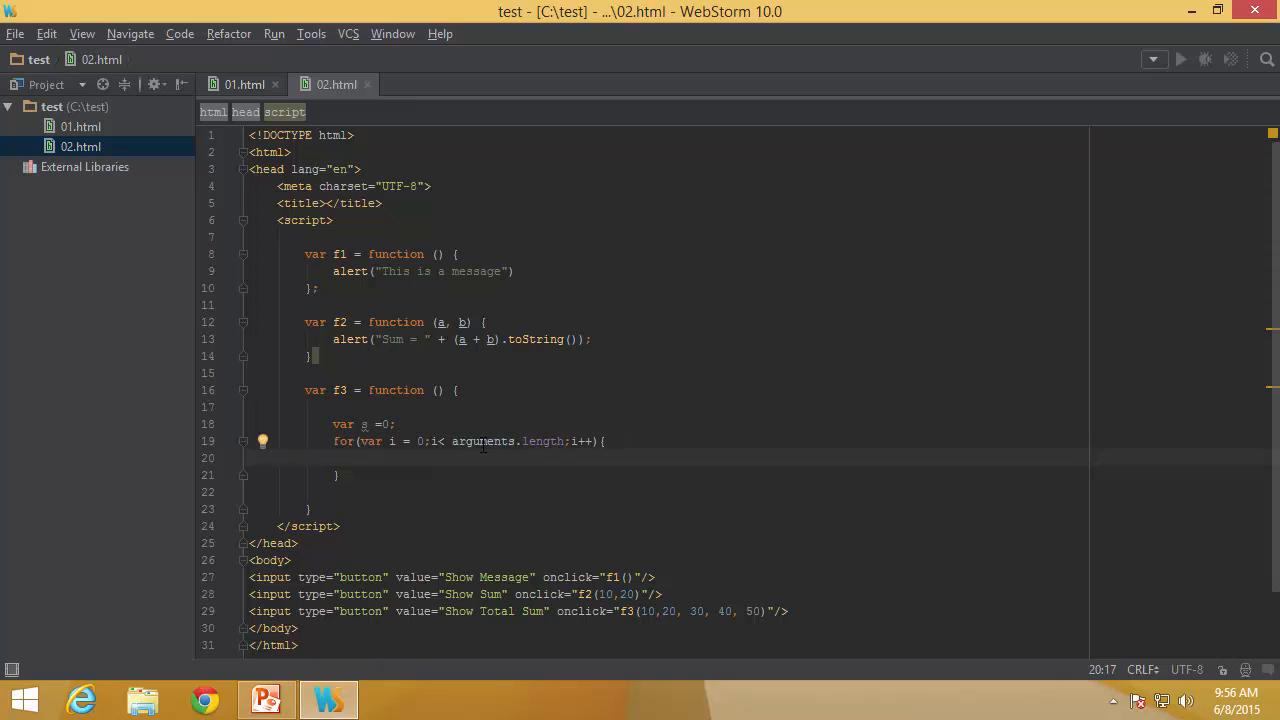
pyautogui.doubleClick(484, 445)
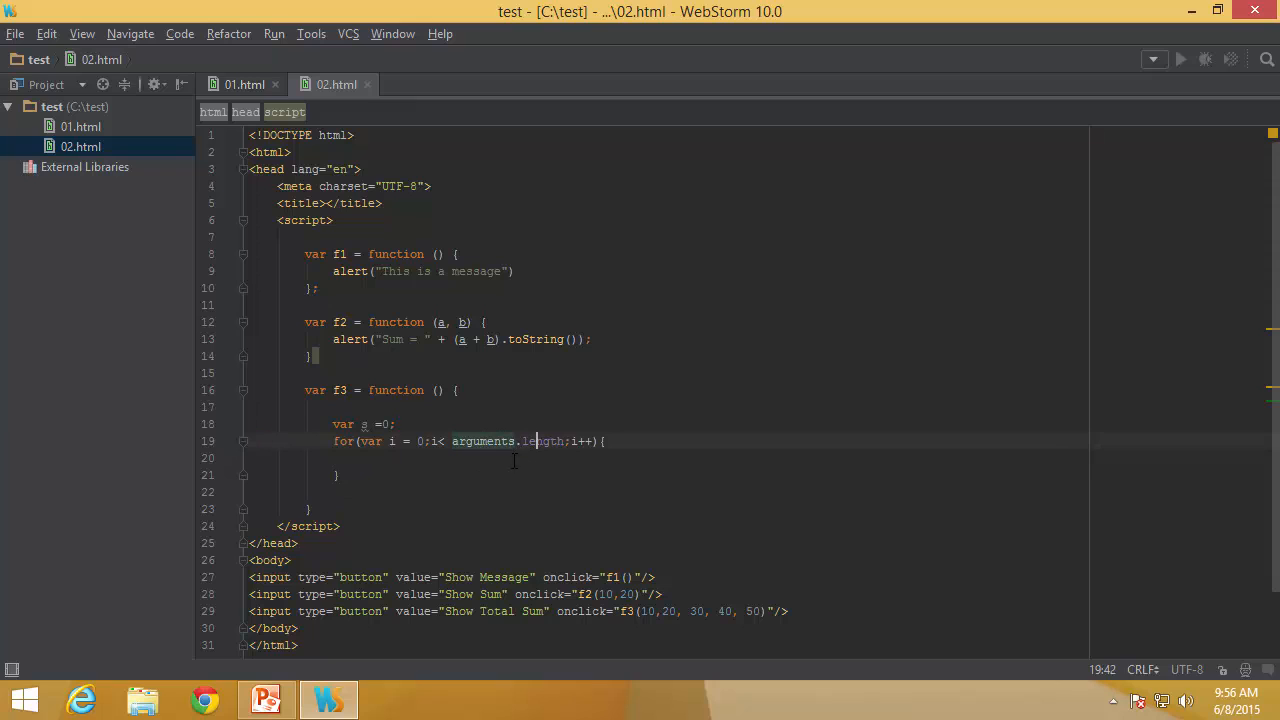
pyautogui.press('Down')
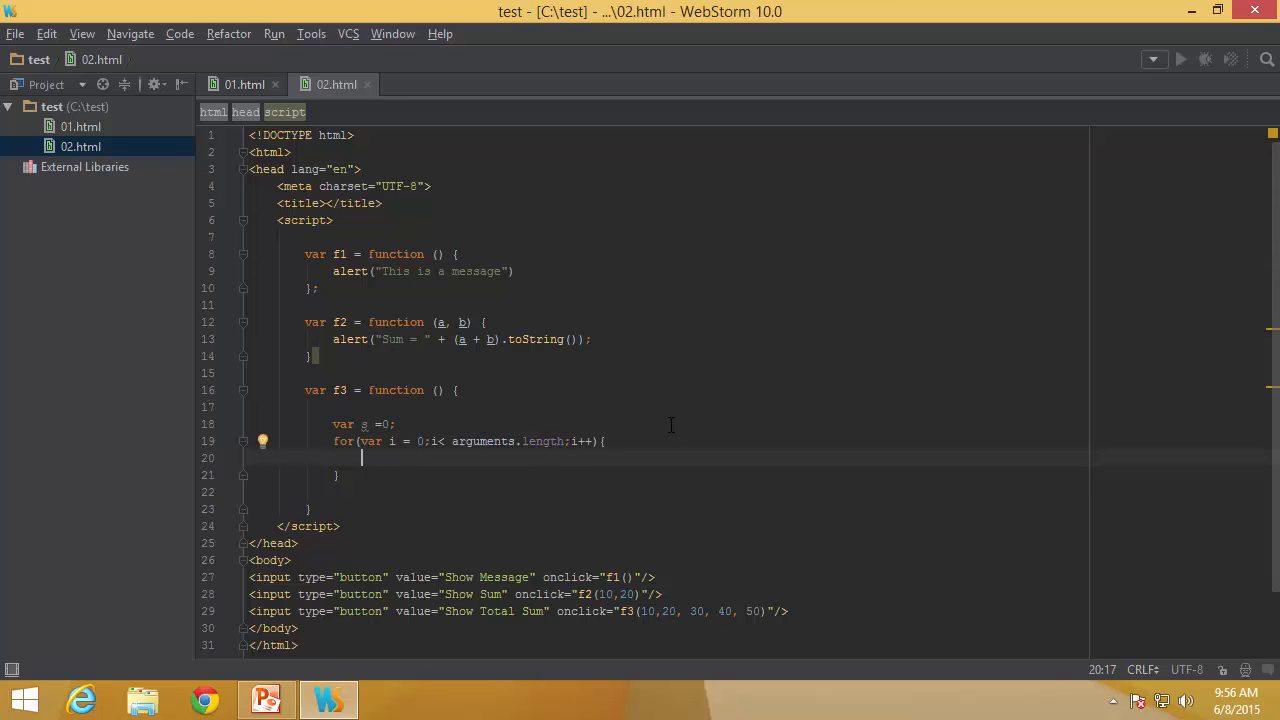
pyautogui.write('s+=')
pyautogui.write(' argum')
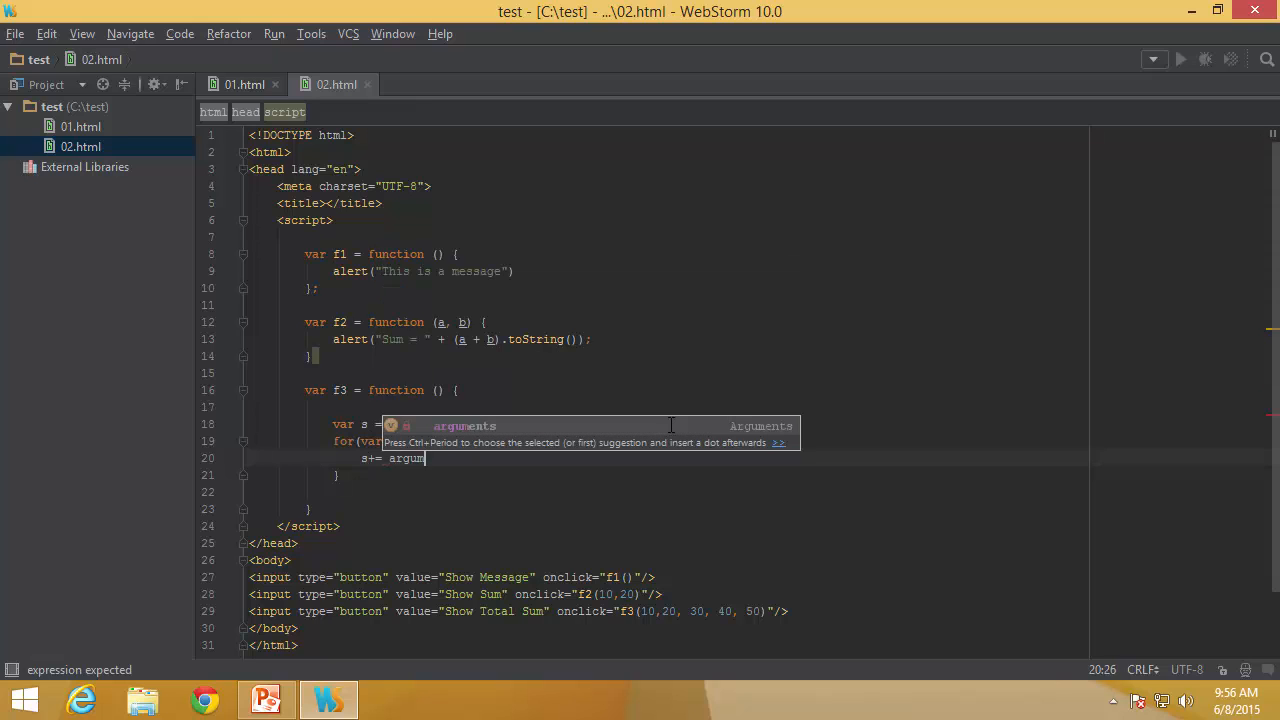
pyautogui.write('ents')
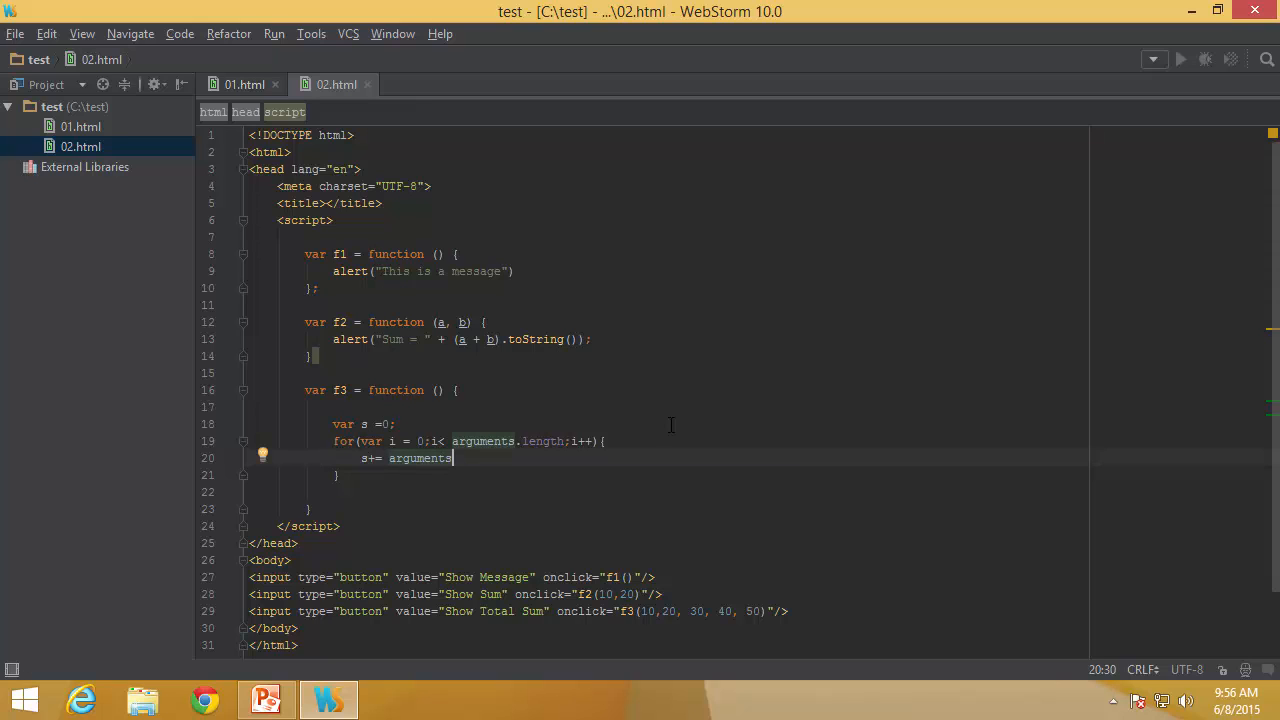
pyautogui.write('[i]')
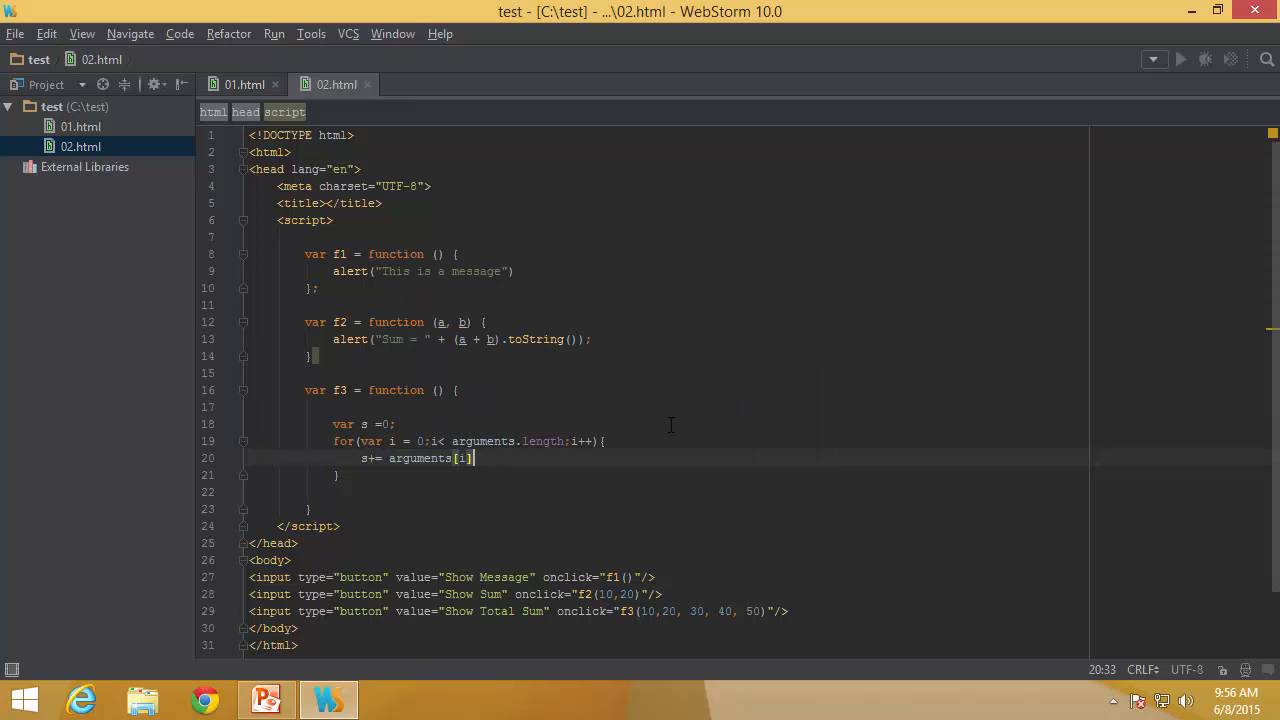
pyautogui.write(';')
# - Sum arguments[i] into s in the loop and alert "Total Sum = " plus s.toString()
pyautogui.press('Down')
pyautogui.press('Return')
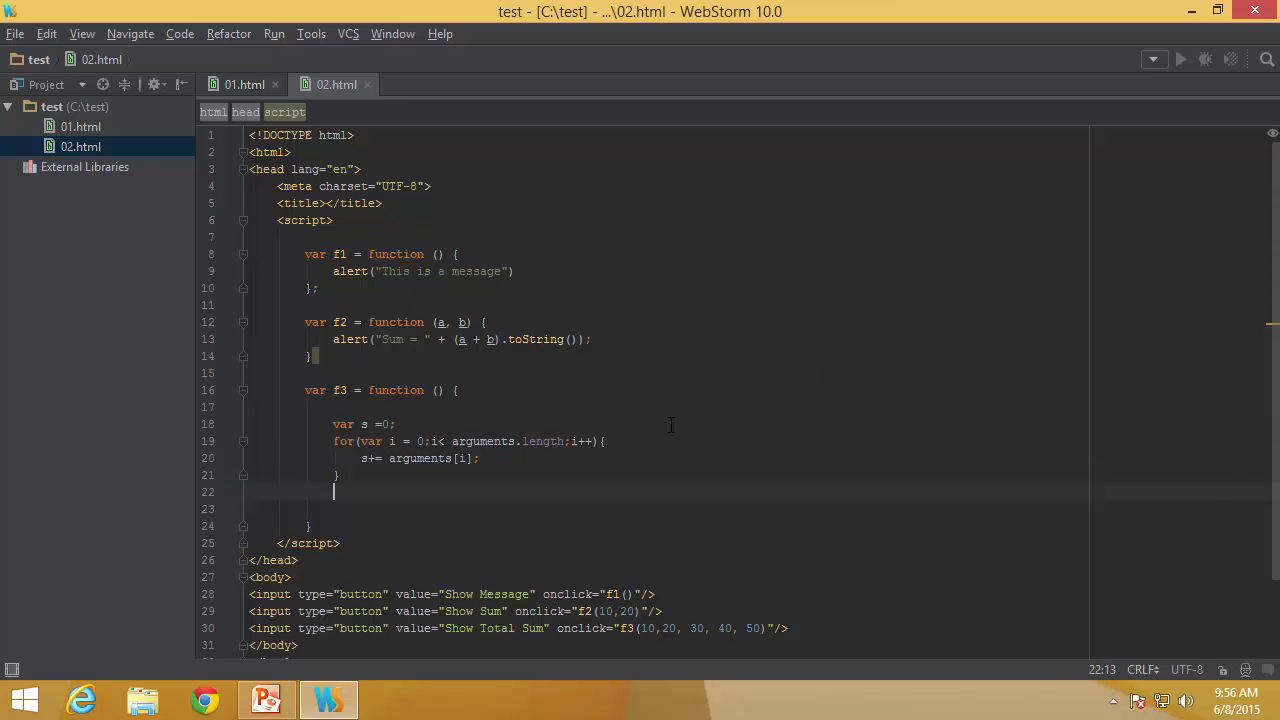
pyautogui.write('alert("')
pyautogui.write('Total Sum ')
pyautogui.write('= " +')
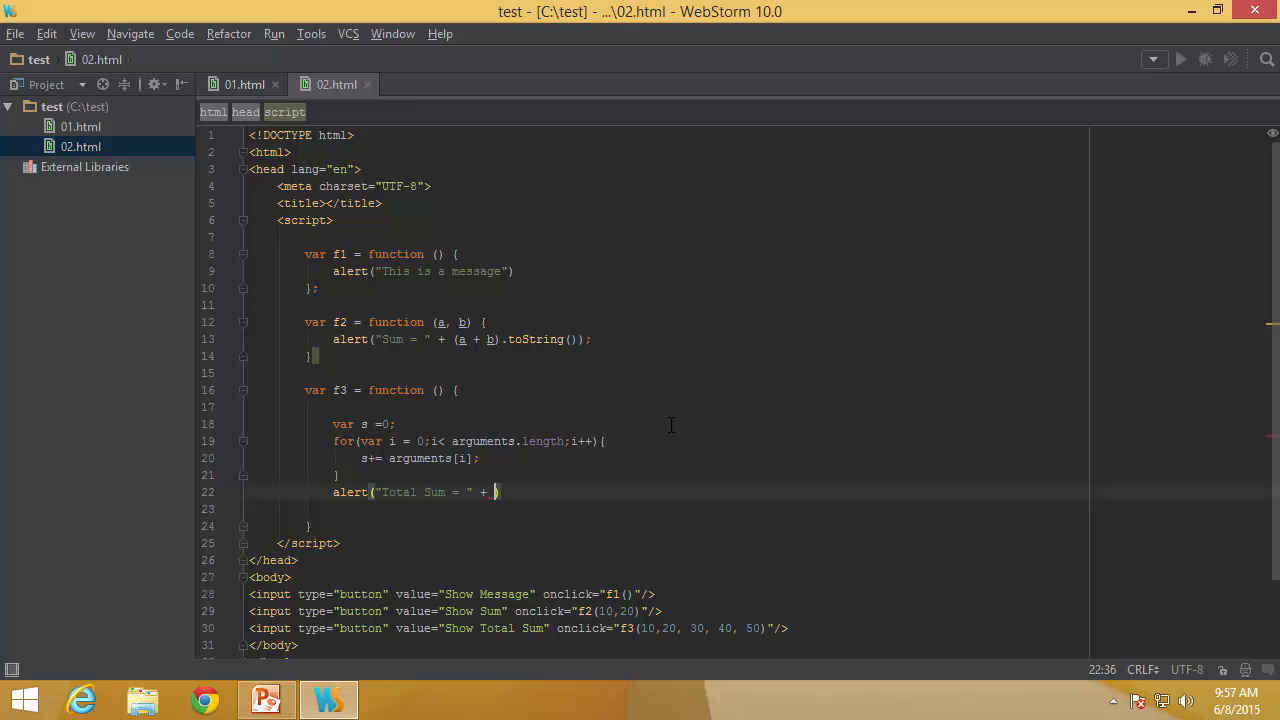
pyautogui.write(' s.')
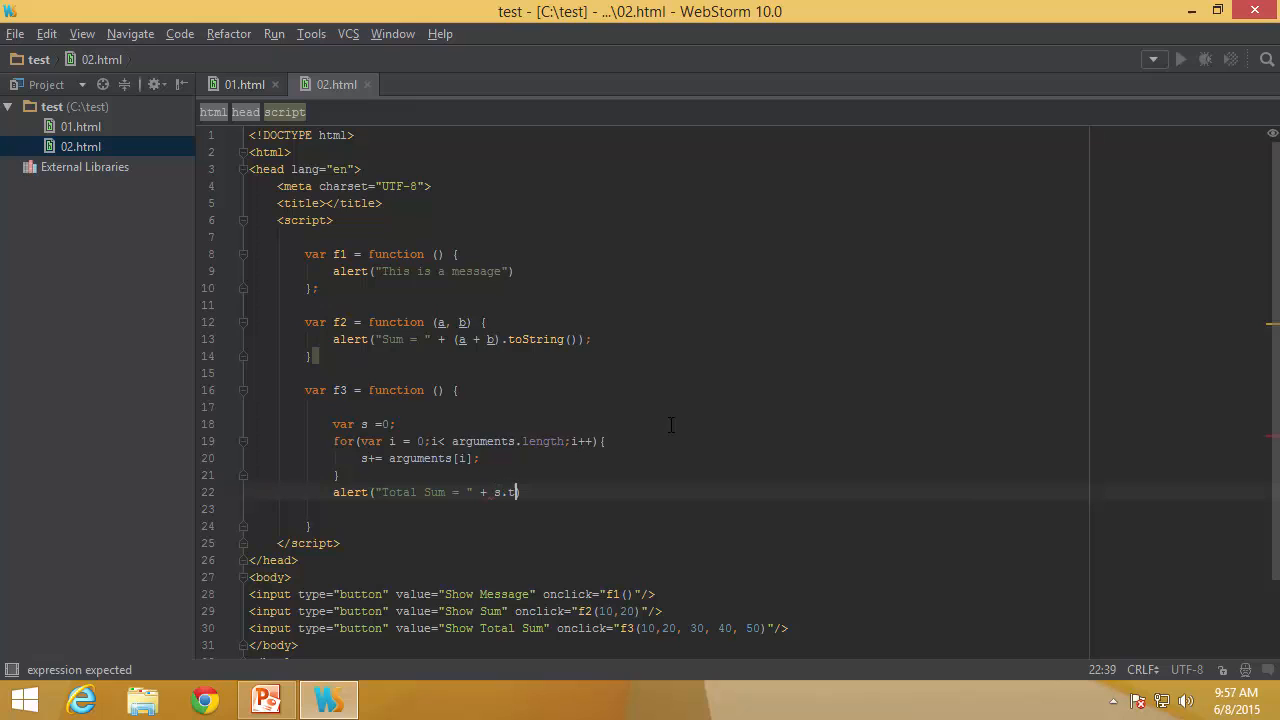
pyautogui.write('toS')
pyautogui.write('tring')
pyautogui.press('Return')
pyautogui.write(')')
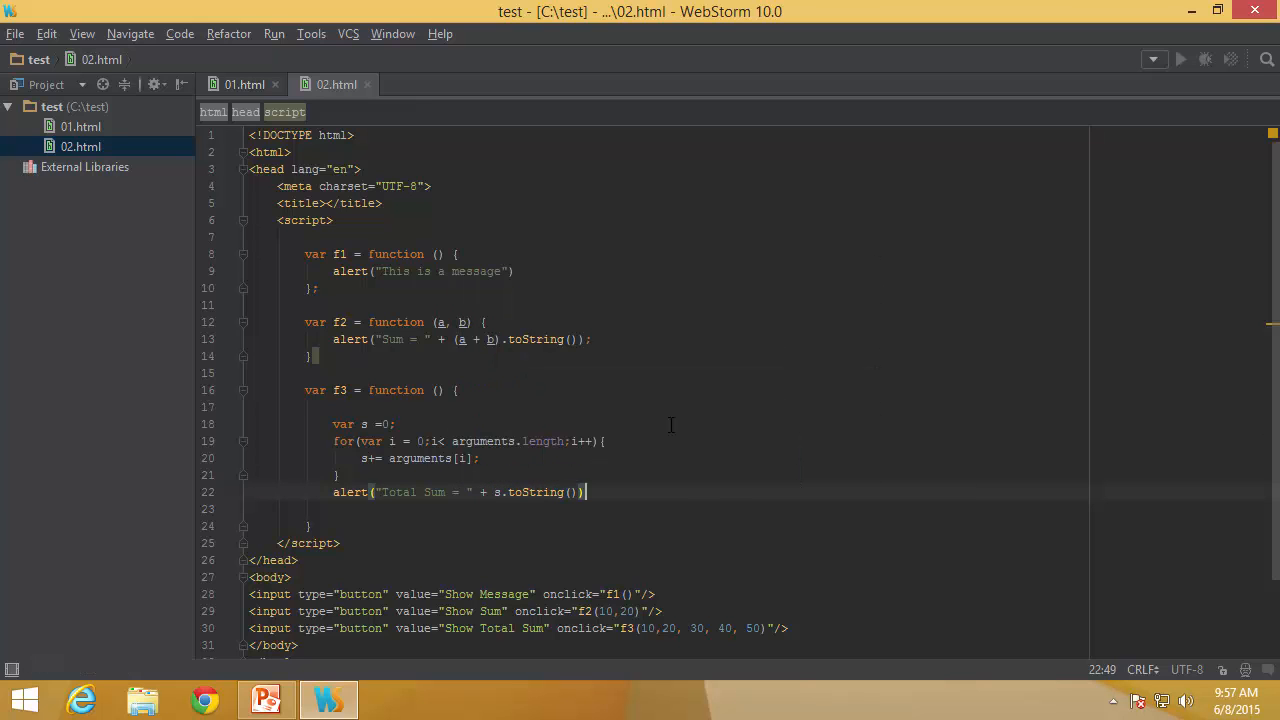
pyautogui.write(';')
pyautogui.press('Return')
pyautogui.press('BackSpace')
pyautogui.press('Down')
pyautogui.press('End')
pyautogui.press('Return')
pyautogui.press('Return')
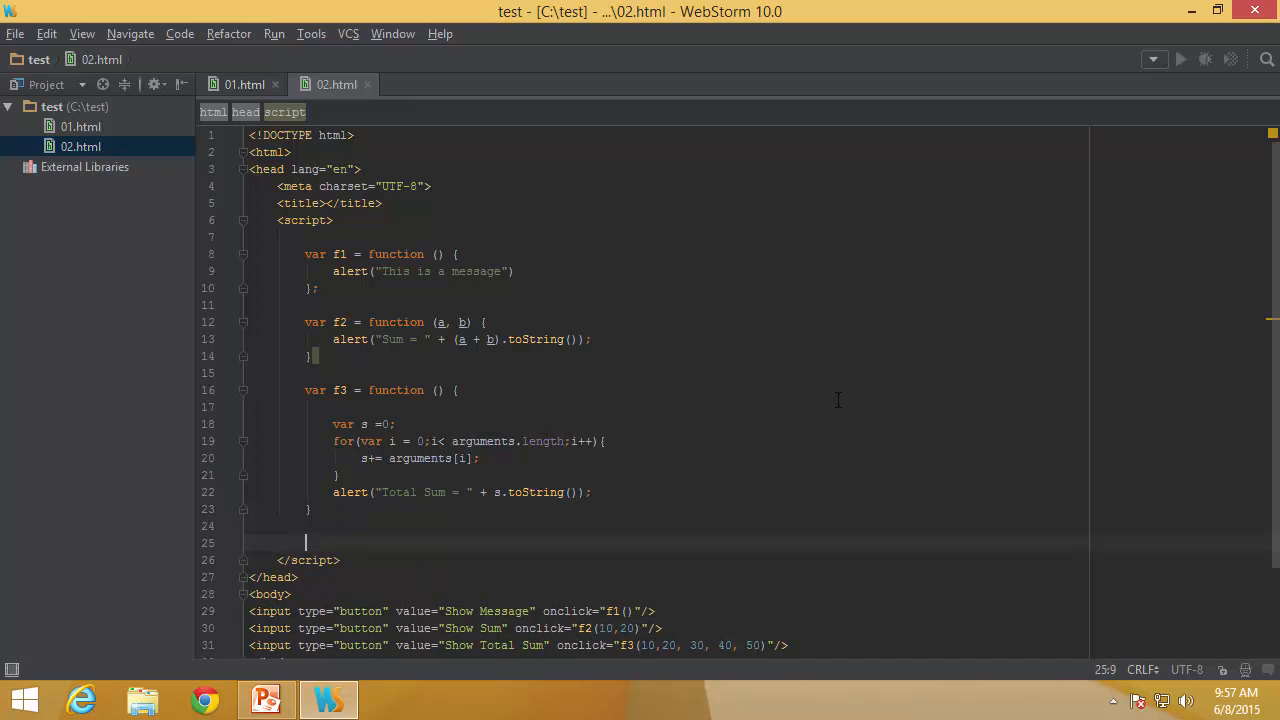
# - Run the page in Chrome and dismiss the Total Sum = 150 alert
pyautogui.click(966, 377)
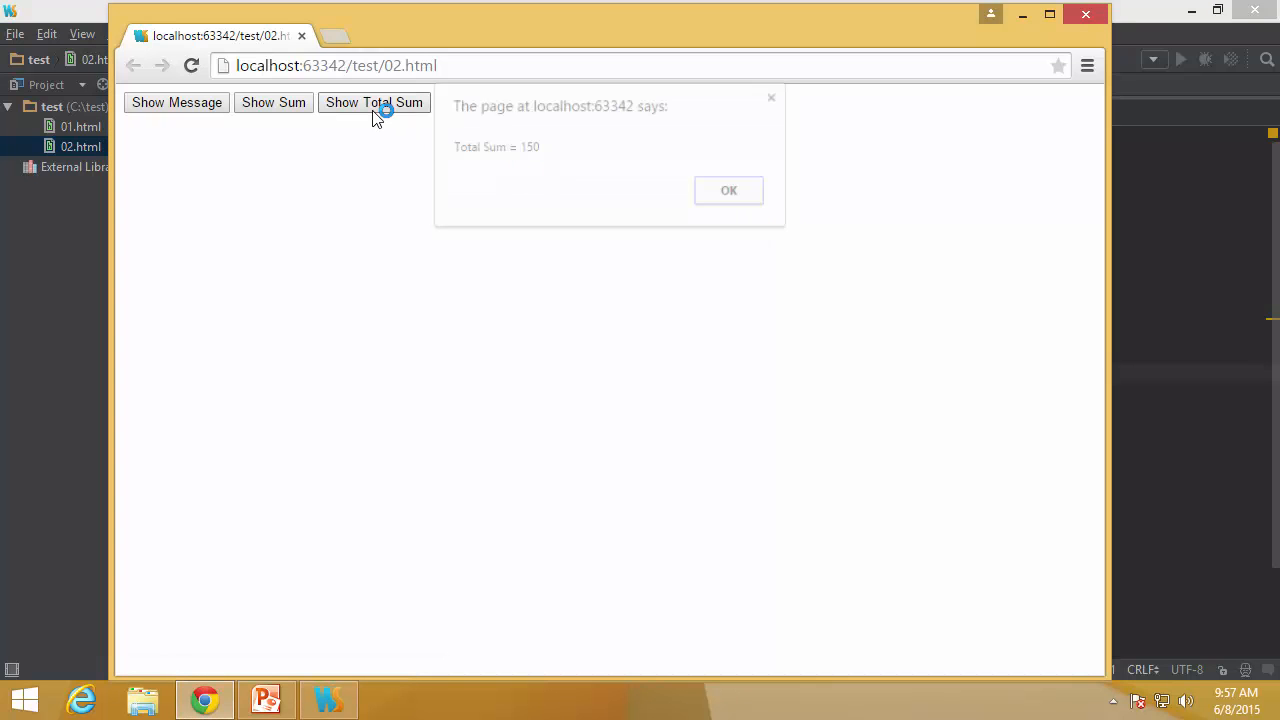
pyautogui.click(732, 195)
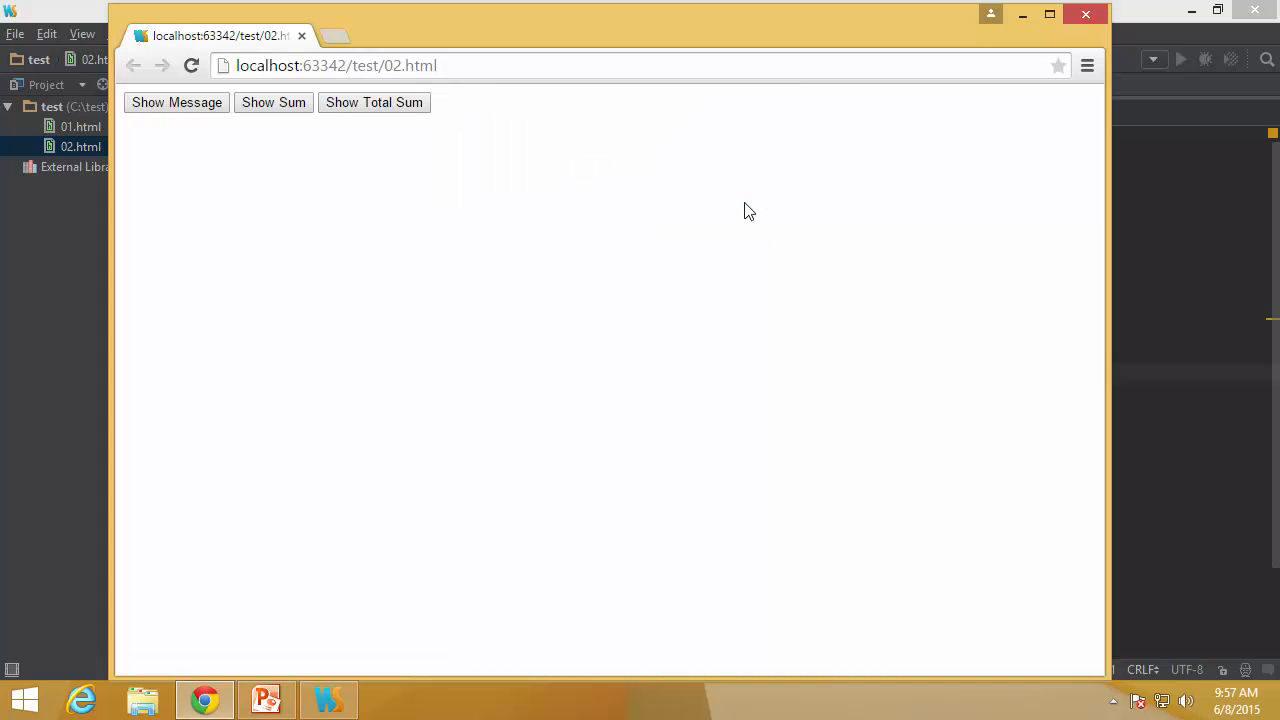
# - Close Chrome and start function f4 below f3
pyautogui.click(1080, 20)
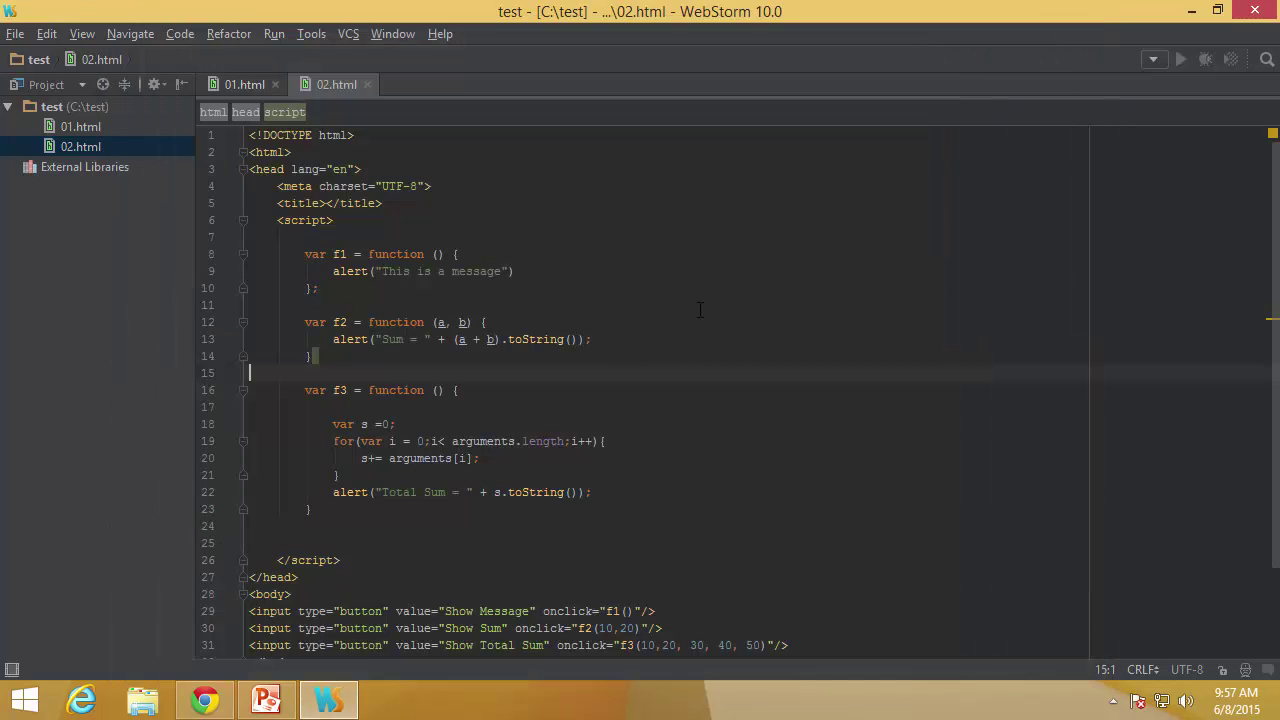
pyautogui.click(437, 524)
pyautogui.press('Return')
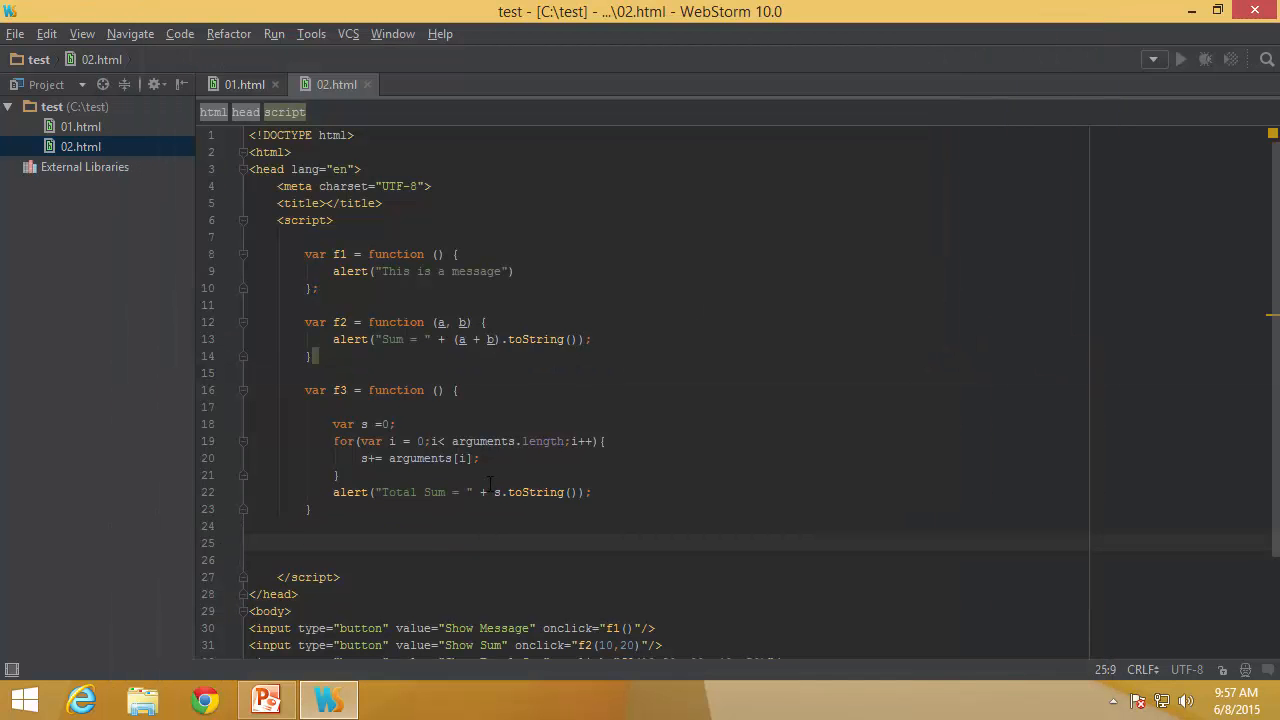
pyautogui.write('var f4 = ')
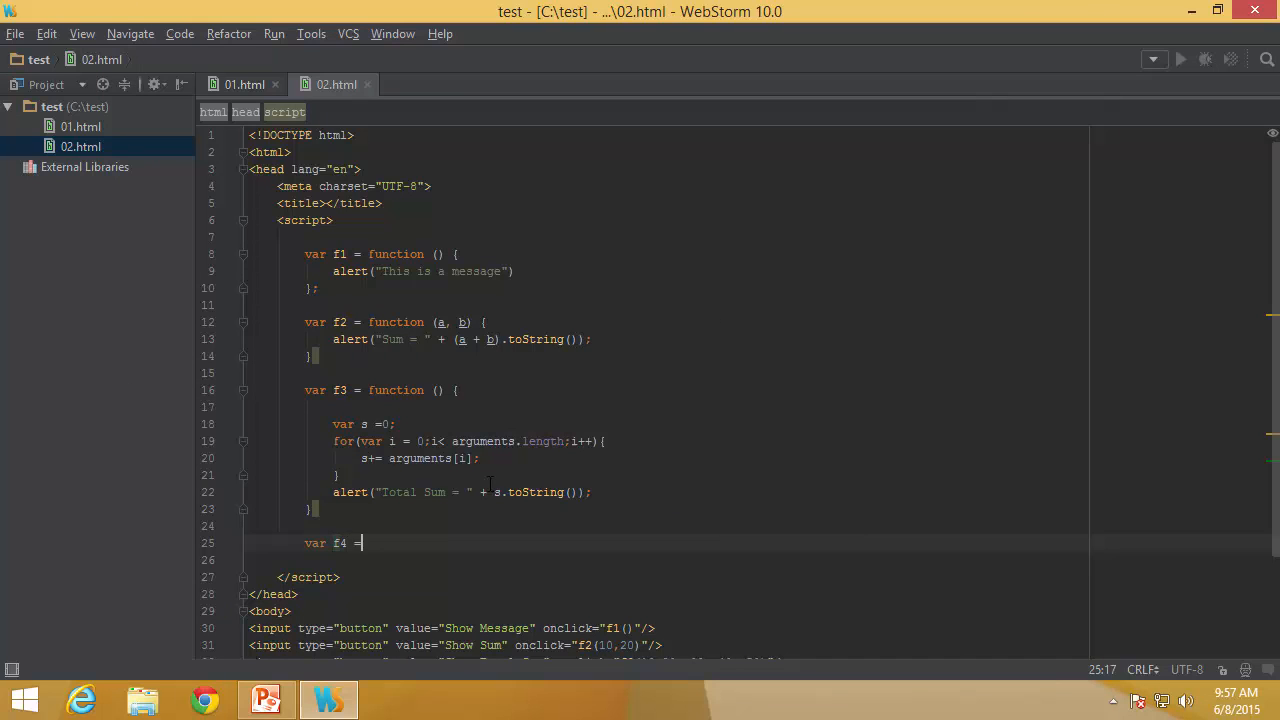
pyautogui.write('function')
pyautogui.write('(a,b)')
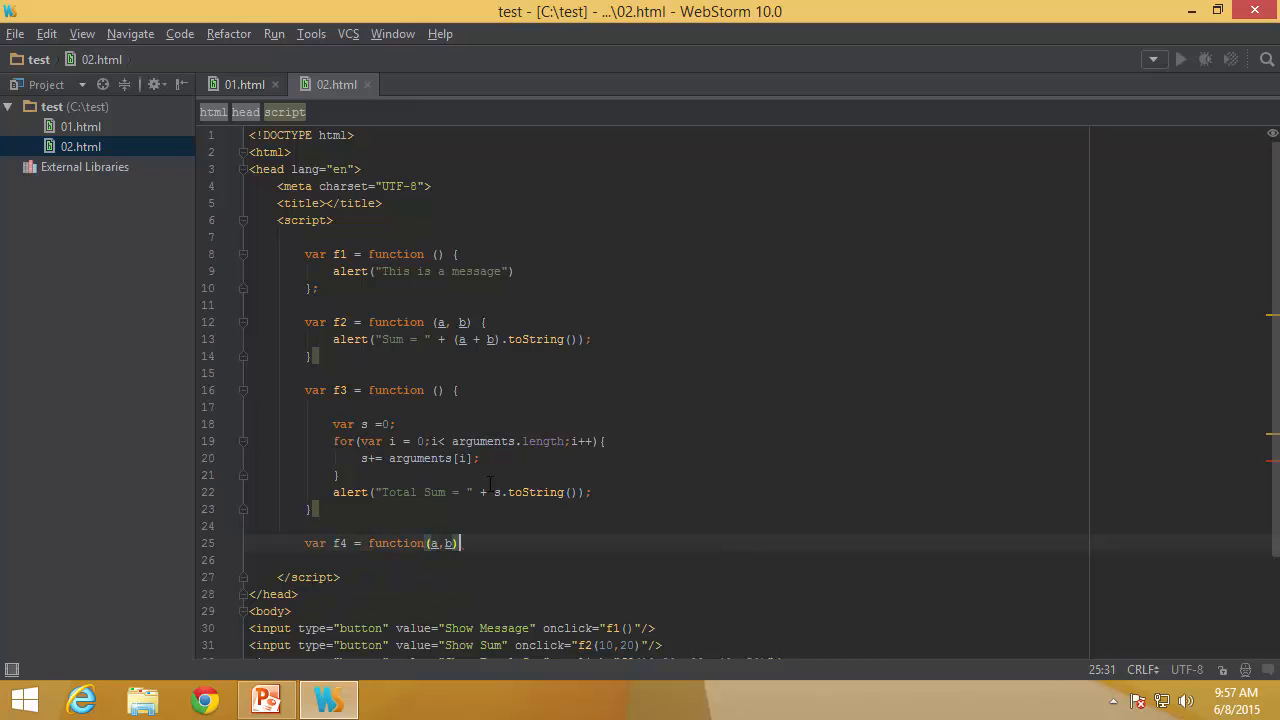
pyautogui.write('{')
pyautogui.press('Return')
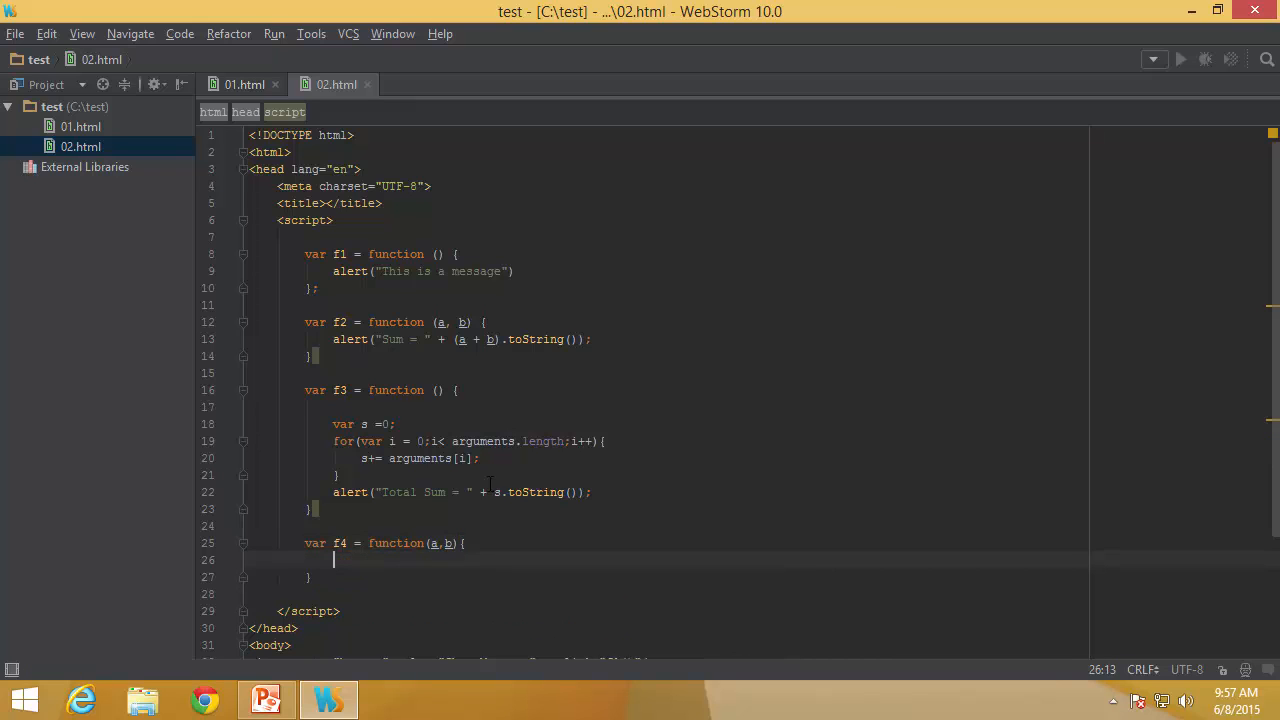
pyautogui.write('var c= 0')
# - Give f4 the body var c= 0; c = a - b; return c; and move to the button lines
pyautogui.press('Return')
pyautogui.write('c = a')
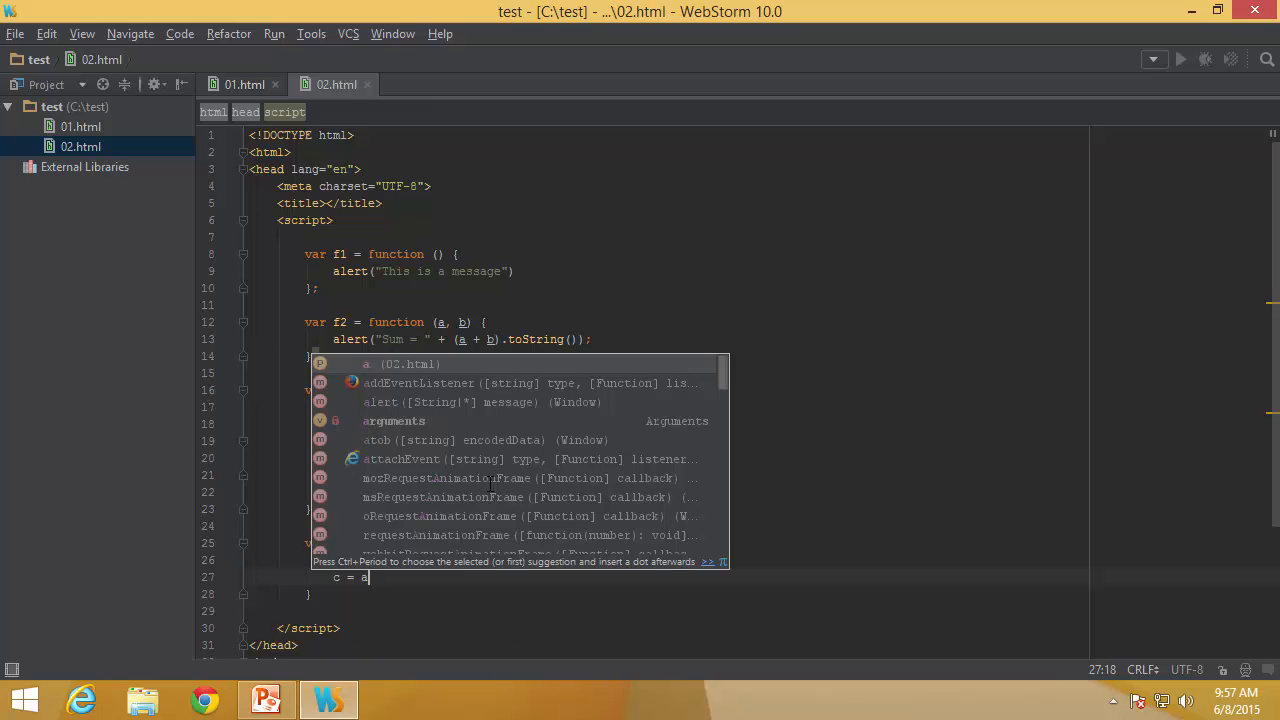
pyautogui.write(' - ')
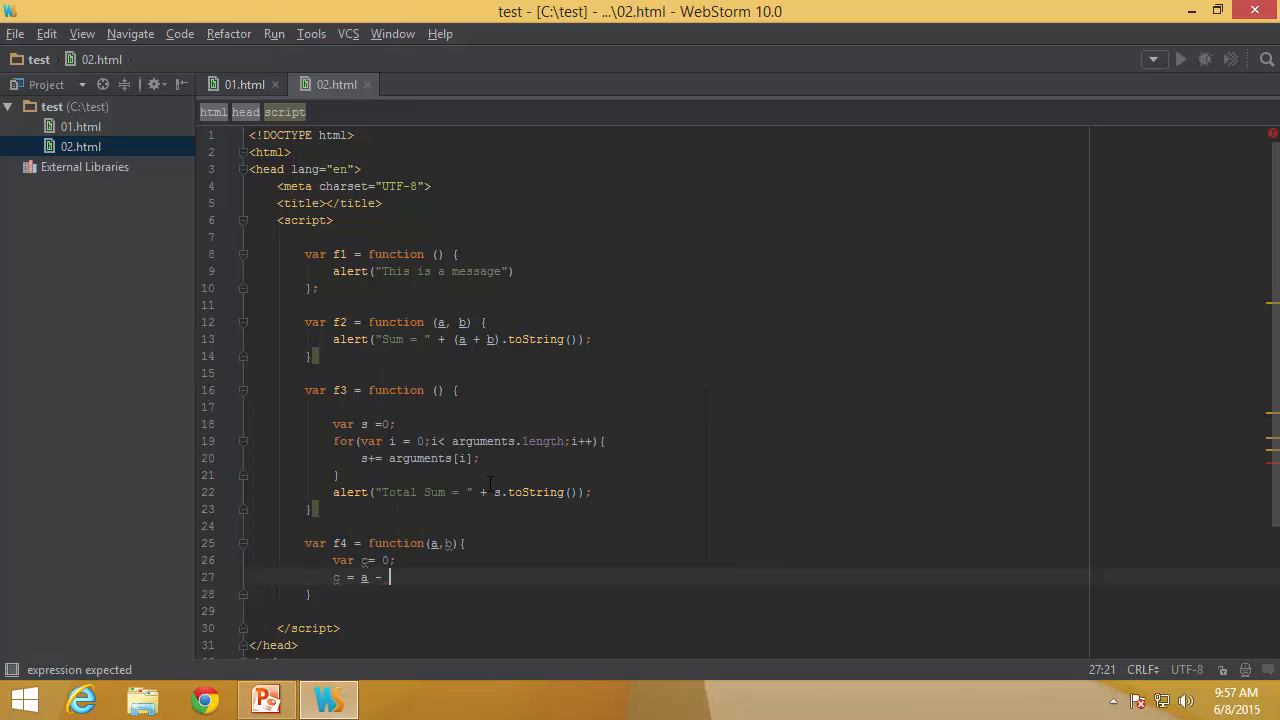
pyautogui.write('b;')
pyautogui.press('Return')
pyautogui.write('retur')
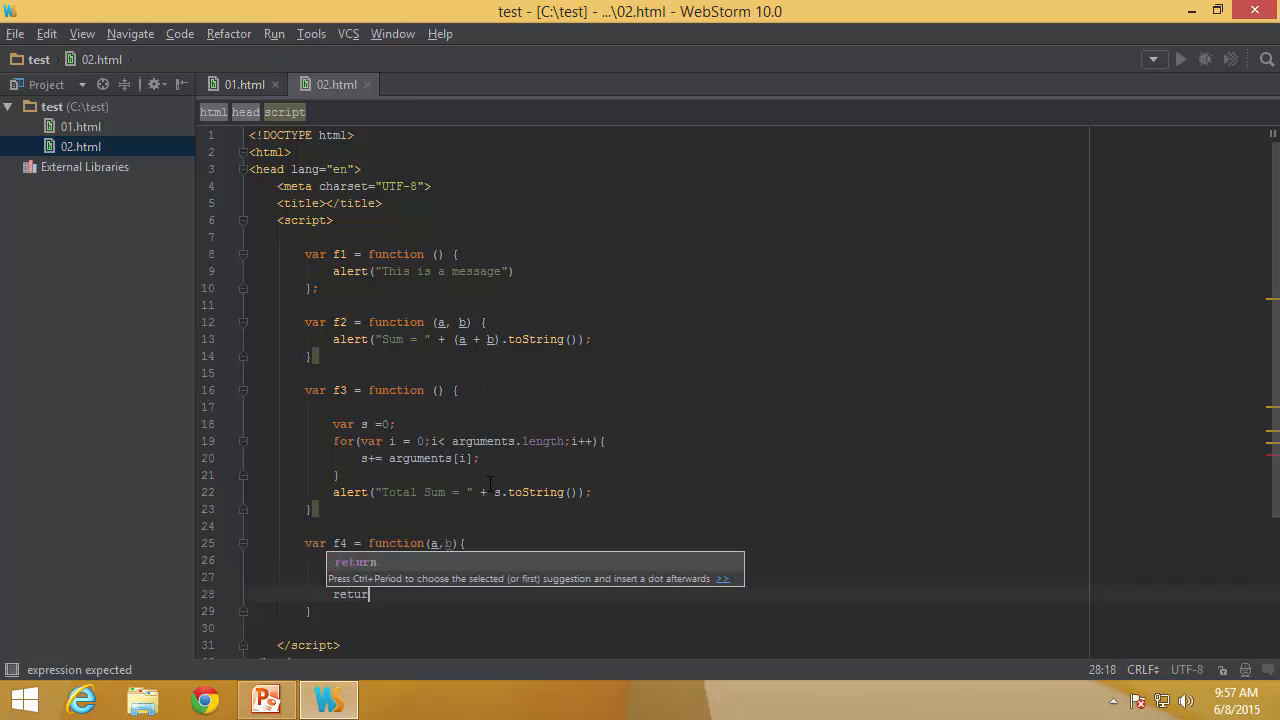
pyautogui.write('n c;')
pyautogui.press('Down')
pyautogui.press('Down')
pyautogui.press('Down')
pyautogui.press('Down')
pyautogui.press('Down')
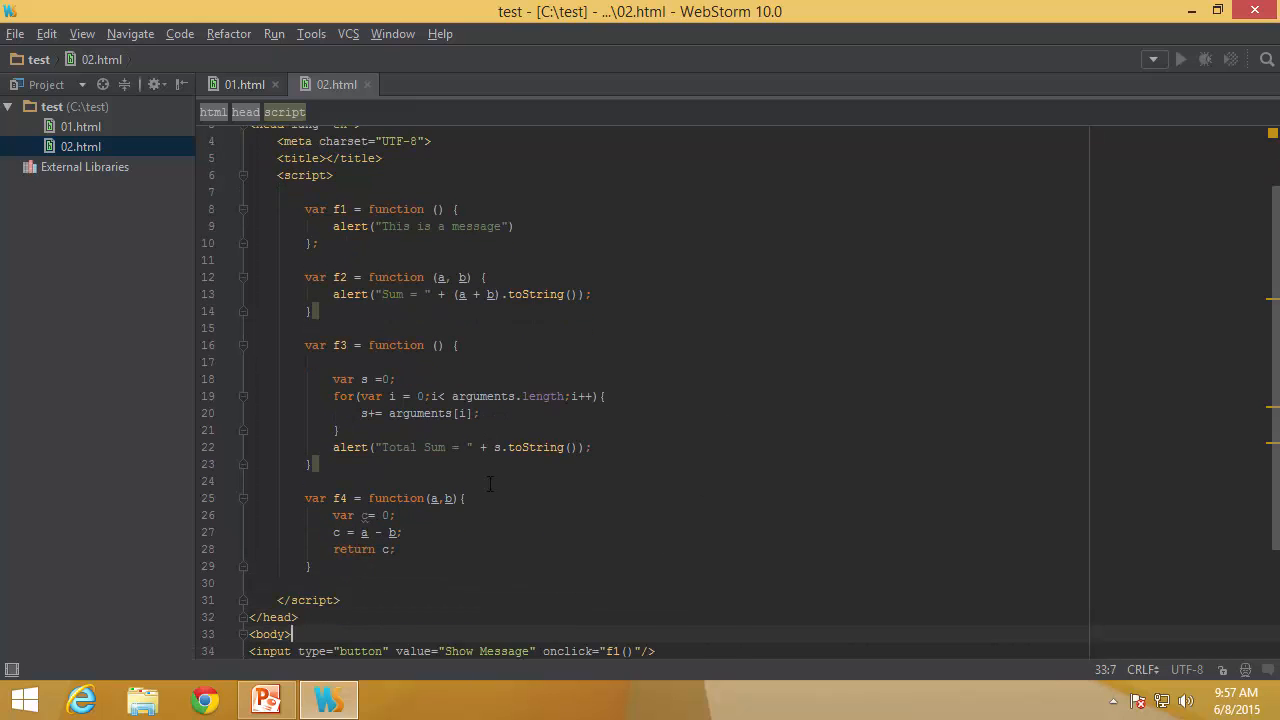
pyautogui.press('Down')
pyautogui.press('Down')
pyautogui.hotkey('ctrl', 'Right')
pyautogui.hotkey('ctrl', 'Right')
pyautogui.hotkey('ctrl', 'Right')
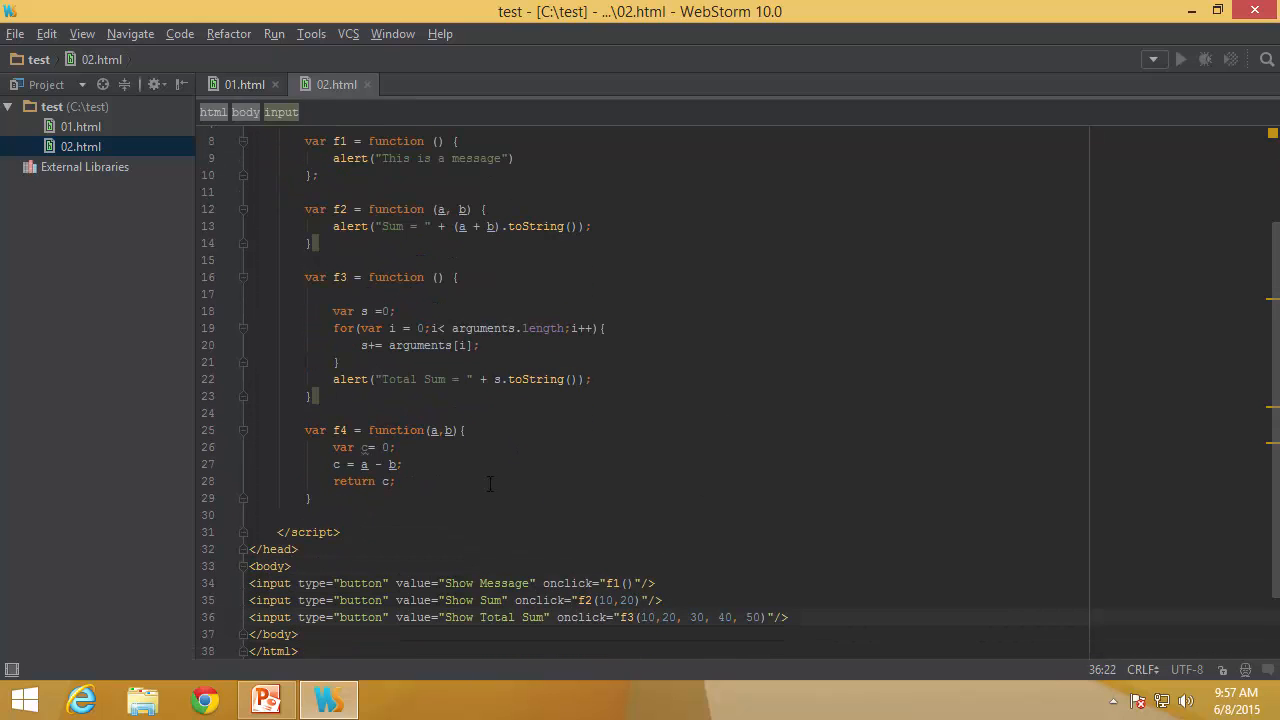
# - Duplicate the Show Total Sum button as Show Diff calling f4(50, 10)
pyautogui.hotkey('ctrl', 'd')
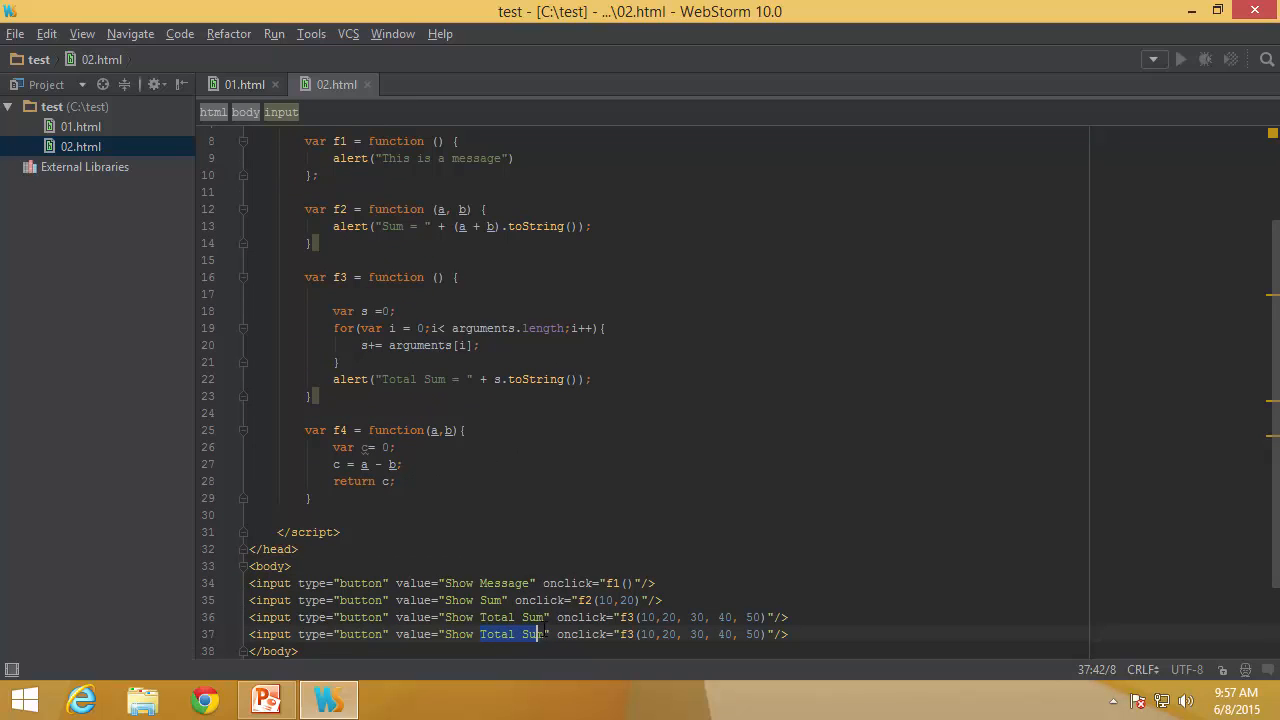
pyautogui.moveTo(486, 634); pyautogui.dragTo(548, 634)
pyautogui.write('Diff')
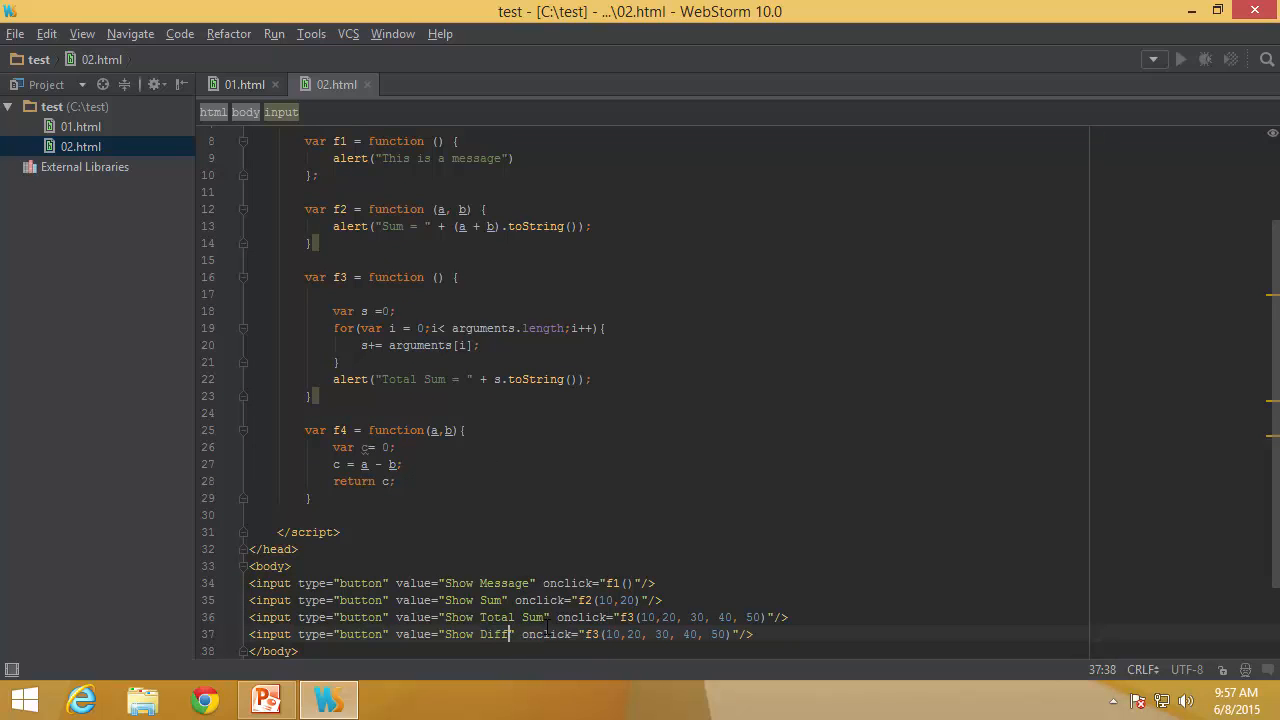
pyautogui.click(600, 634)
pyautogui.hotkey('shift', 'Left')
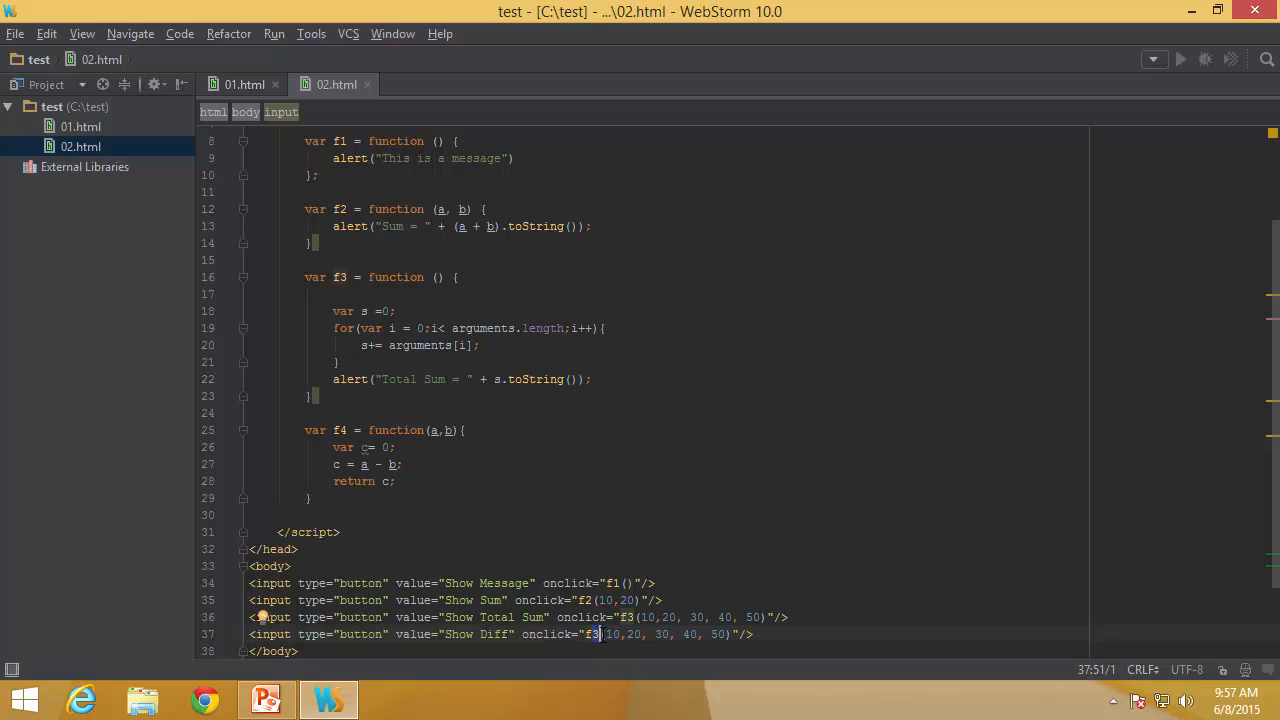
pyautogui.write('4')
pyautogui.press('Right')
pyautogui.hotkey('shift', 'End')
pyautogui.hotkey('shift', 'Left')
pyautogui.hotkey('shift', 'Left')
pyautogui.hotkey('shift', 'Left')
pyautogui.hotkey('shift', 'Left')
pyautogui.hotkey('shift', 'Left')
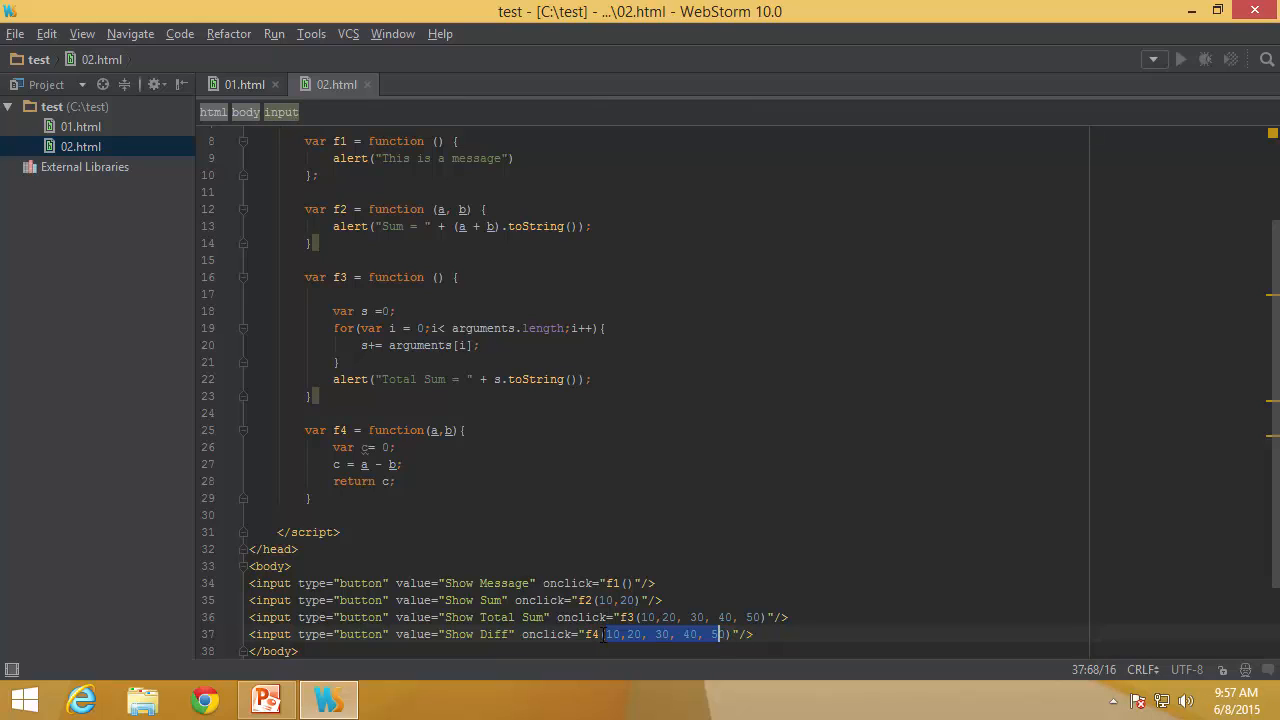
pyautogui.write('50, 1')
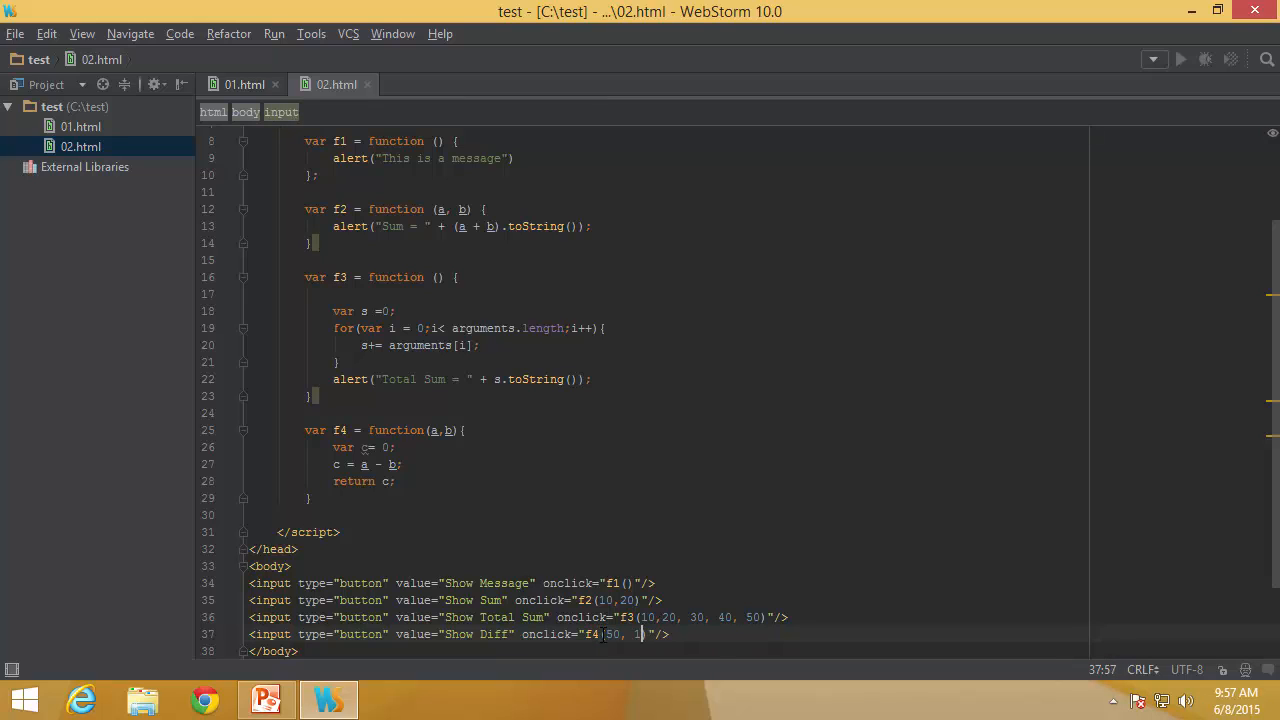
pyautogui.write('0')
pyautogui.press('Up')
pyautogui.press('Up')
pyautogui.press('Up')
pyautogui.press('Up')
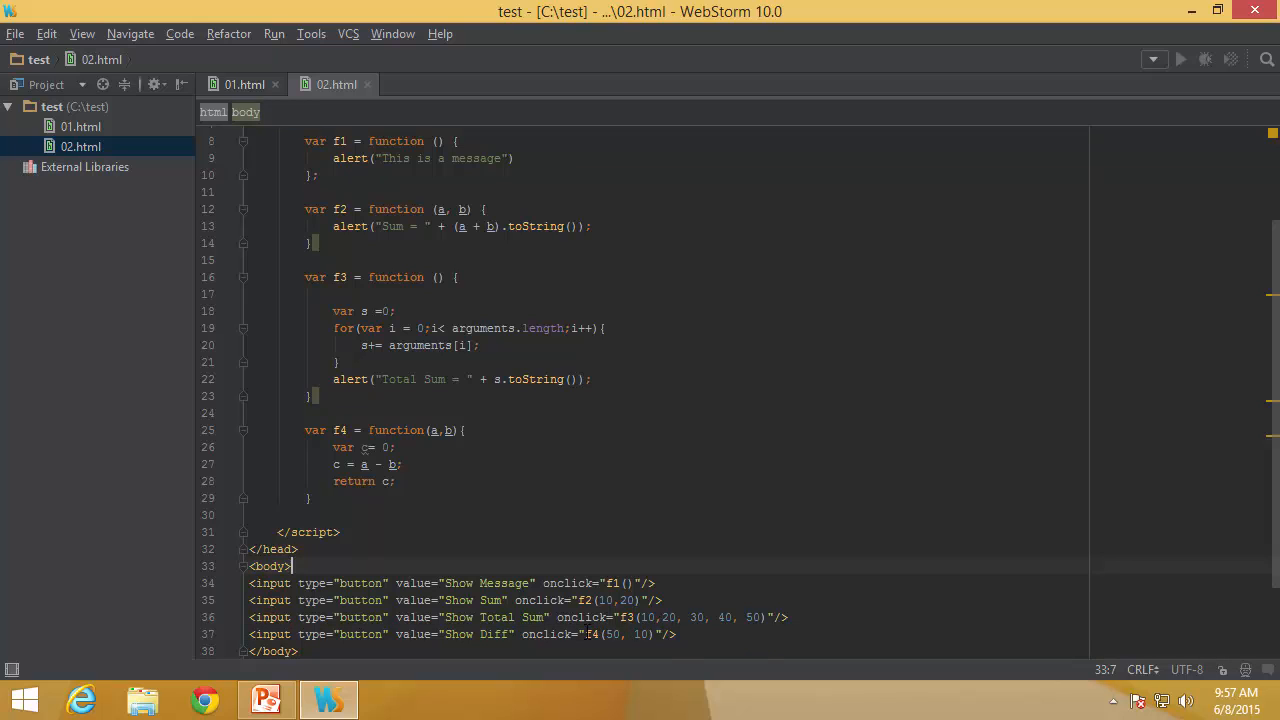
# - Review f4's definition and wrap the Show Diff handler call in alert(f4(50, 10))
pyautogui.doubleClick(590, 634)
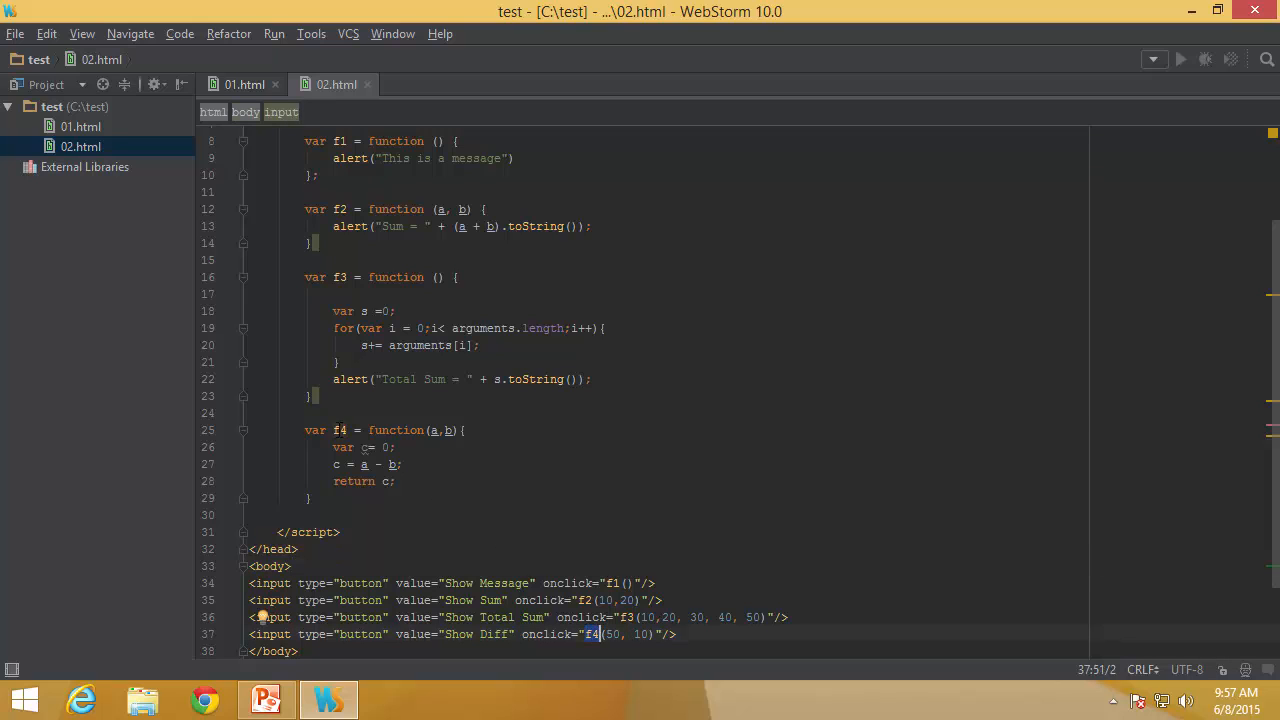
pyautogui.doubleClick(340, 430)
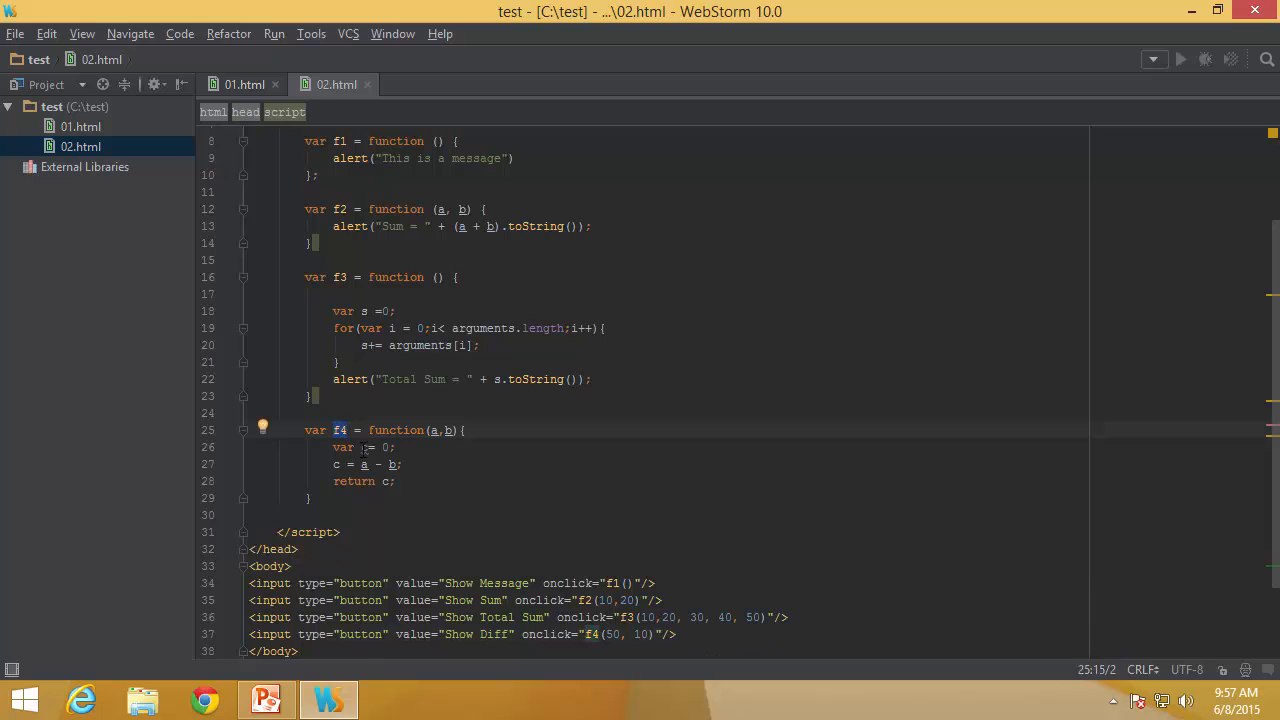
pyautogui.moveTo(333, 481); pyautogui.dragTo(419, 480)
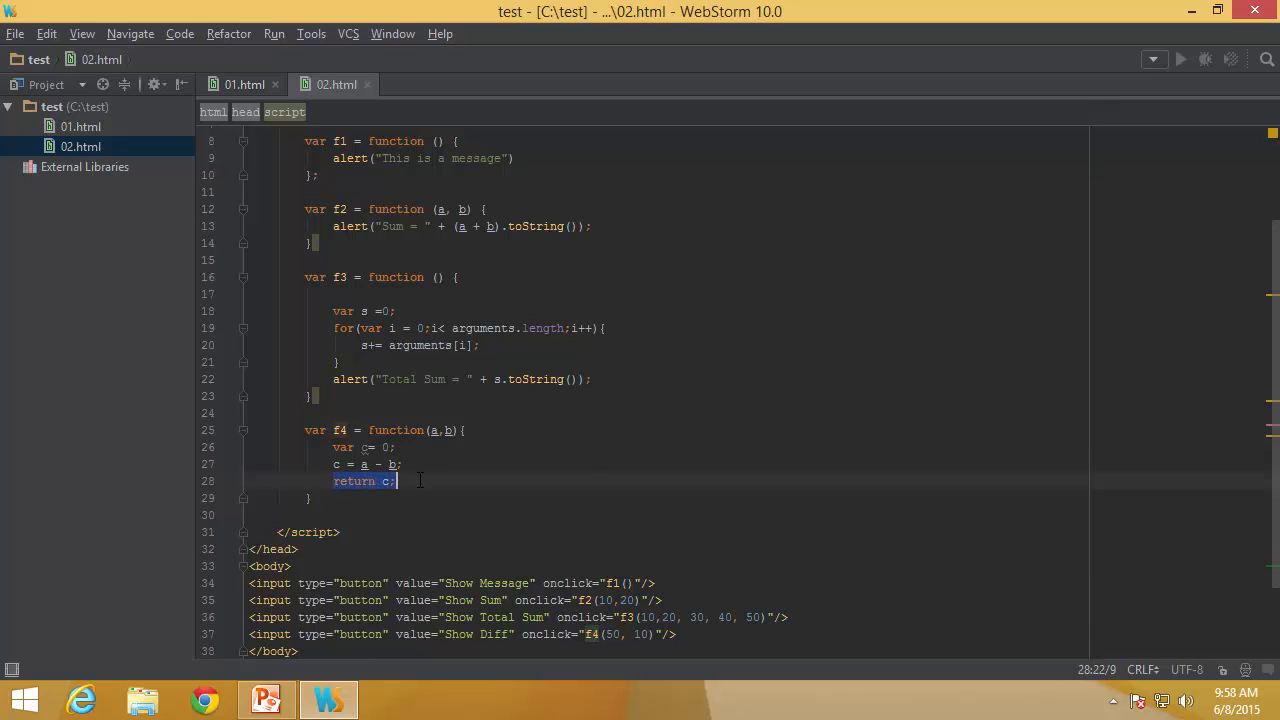
pyautogui.click(588, 634)
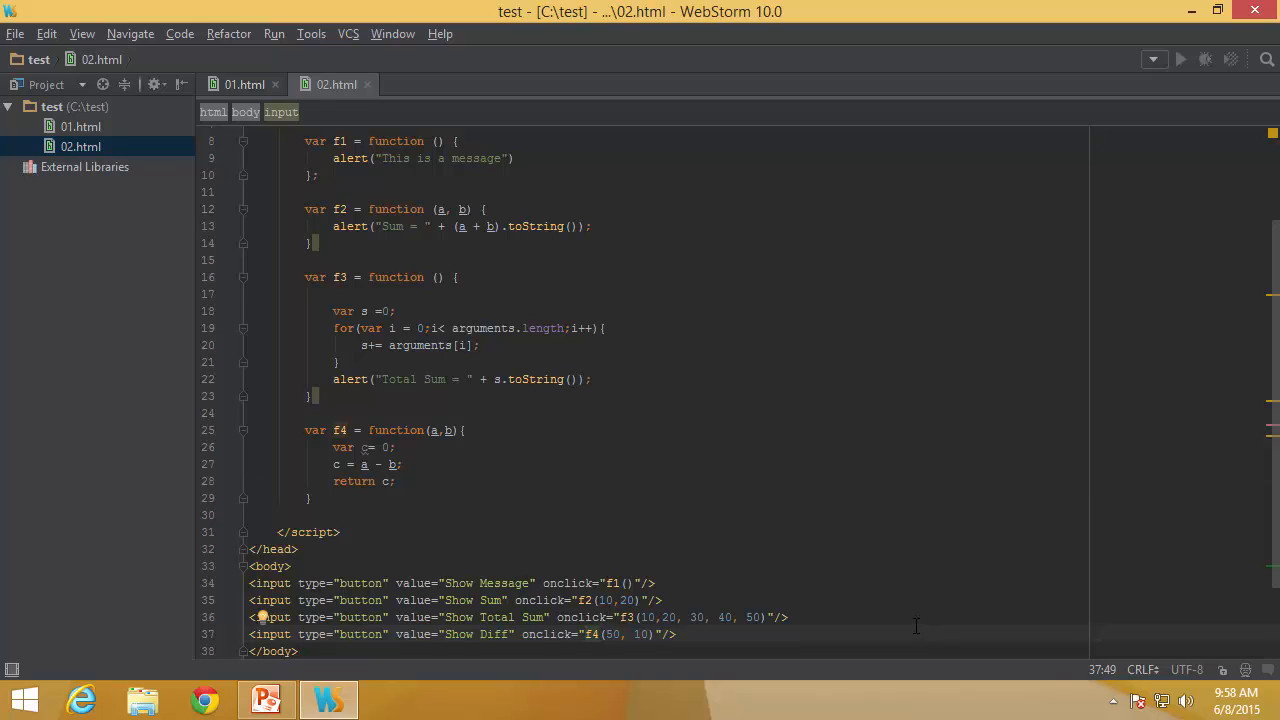
pyautogui.write('ale')
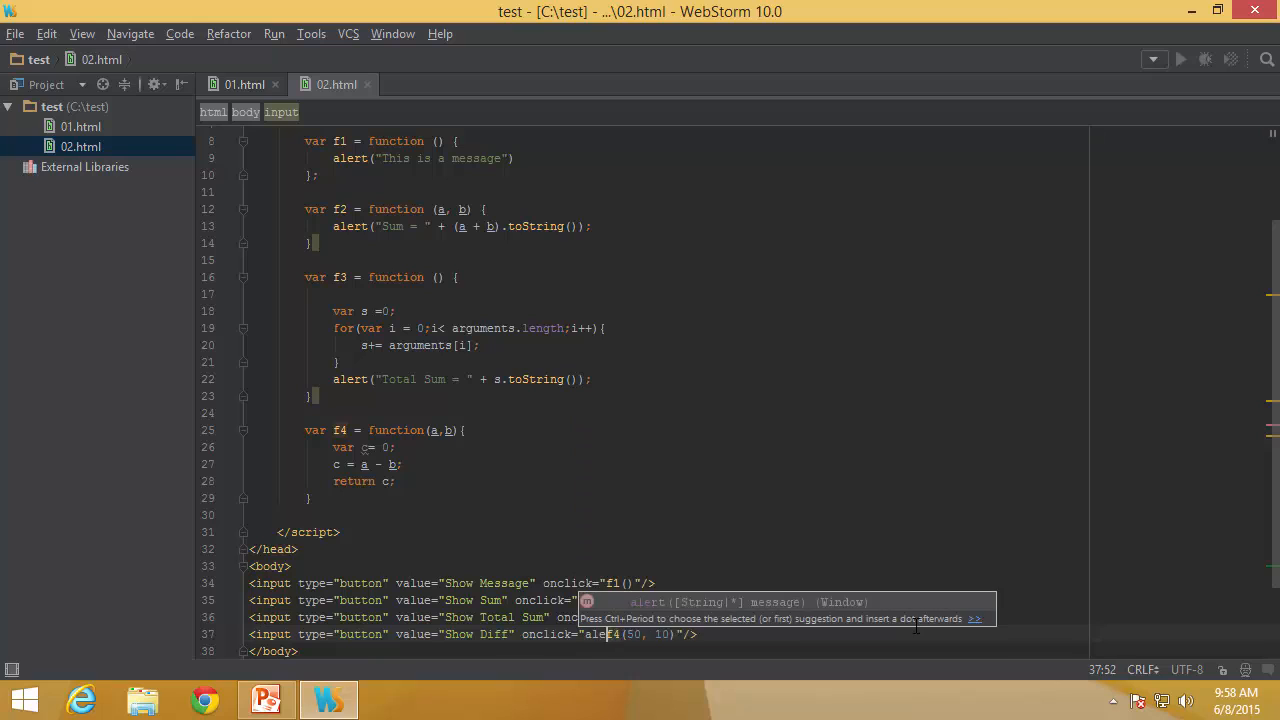
pyautogui.write('rt(')
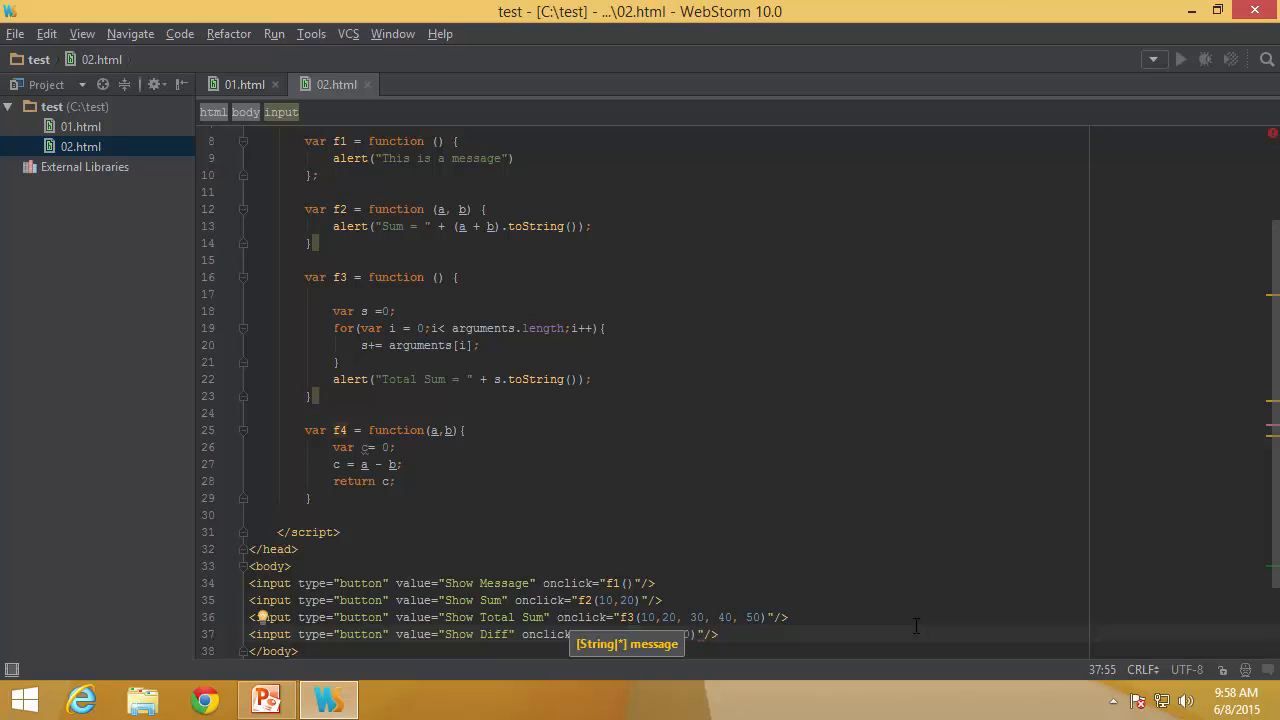
pyautogui.doubleClick(636, 635)
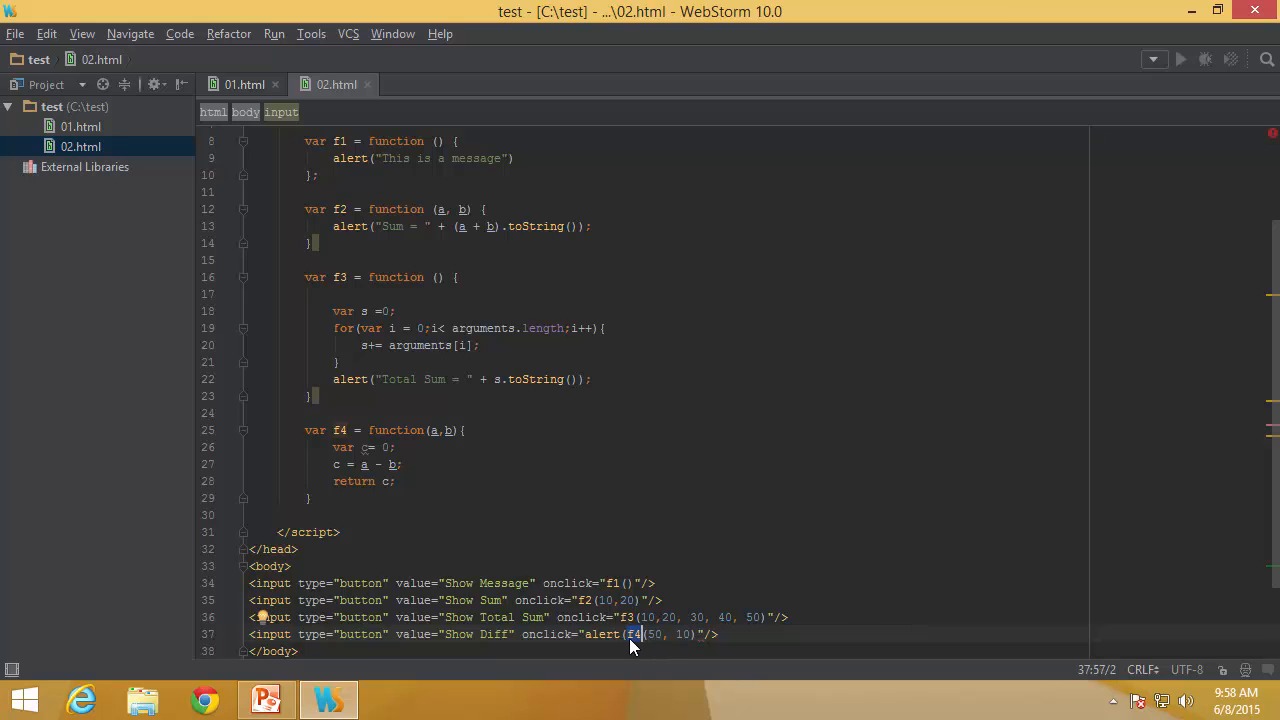
pyautogui.click(697, 634)
pyautogui.write(')')
pyautogui.click(830, 567)
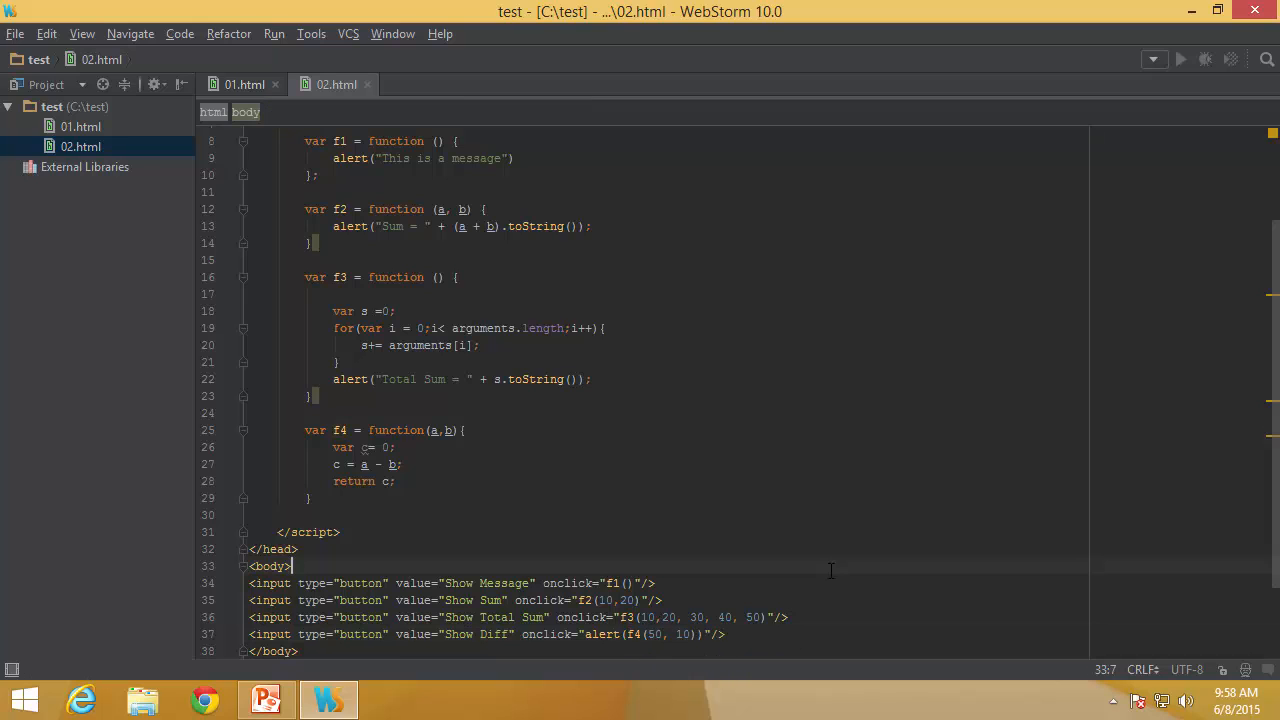
pyautogui.click(864, 463)
pyautogui.moveTo(1155, 165)
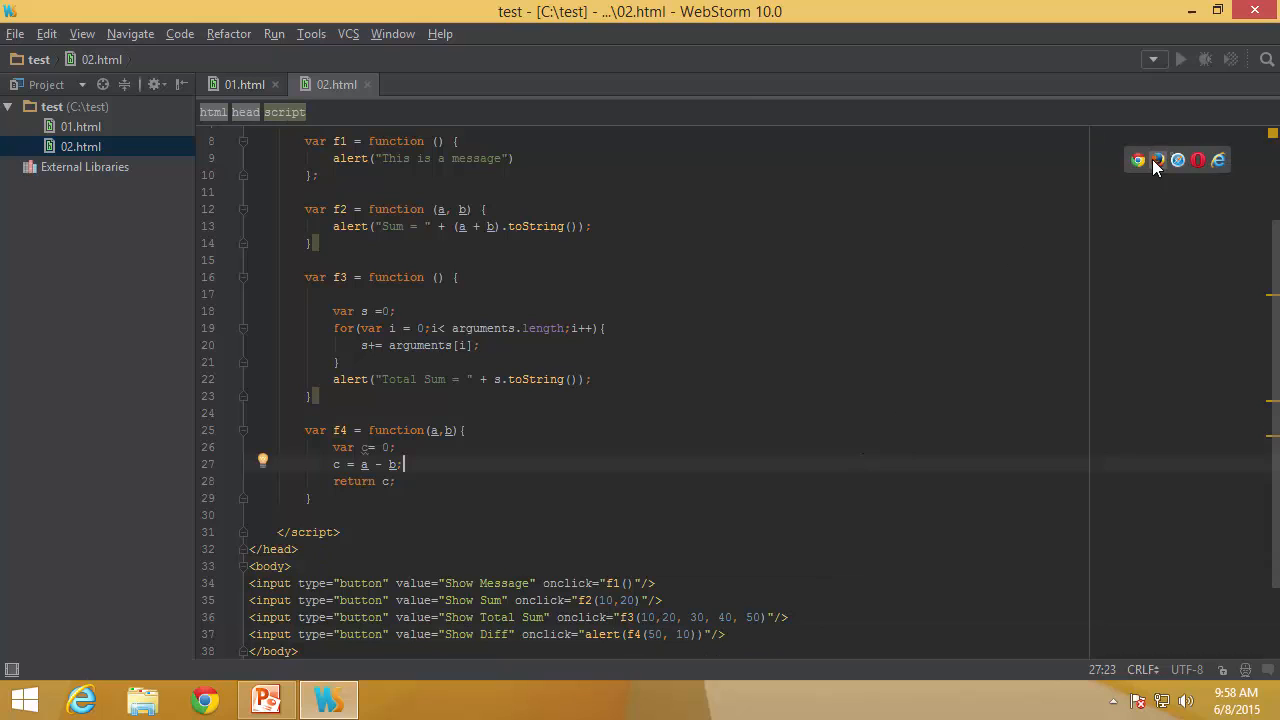
pyautogui.click(1137, 160)
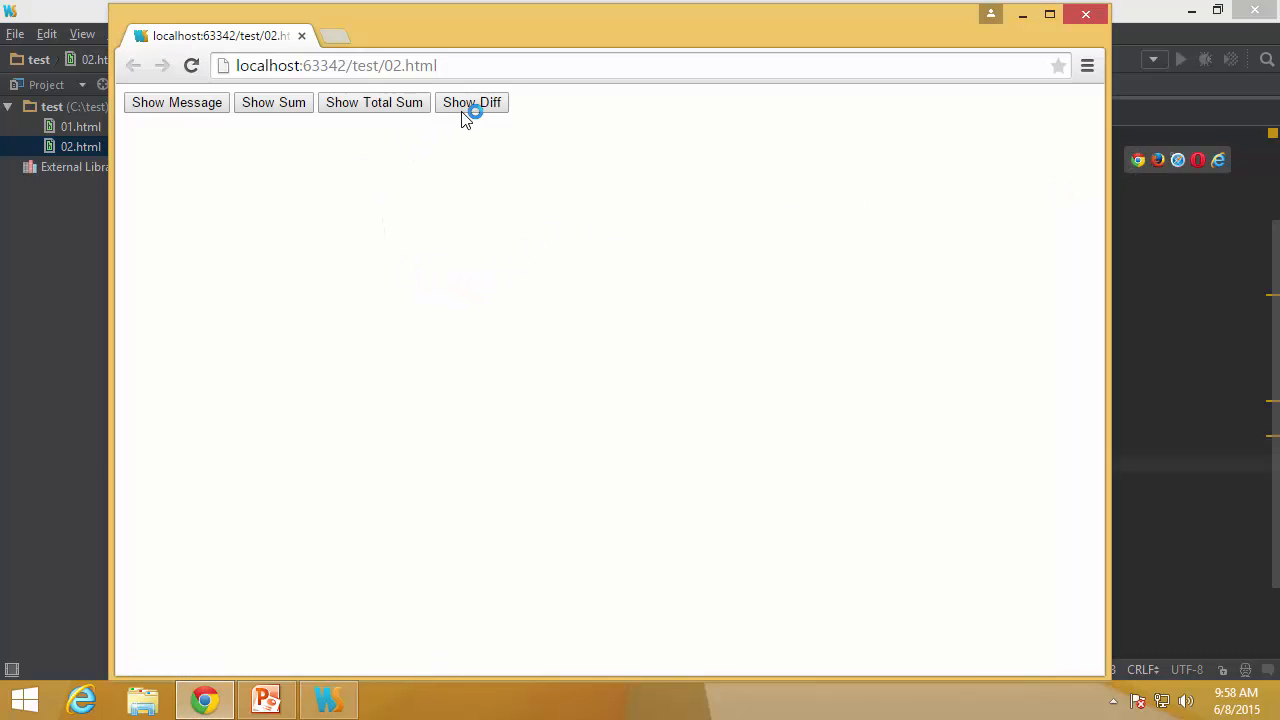
pyautogui.click(474, 106)
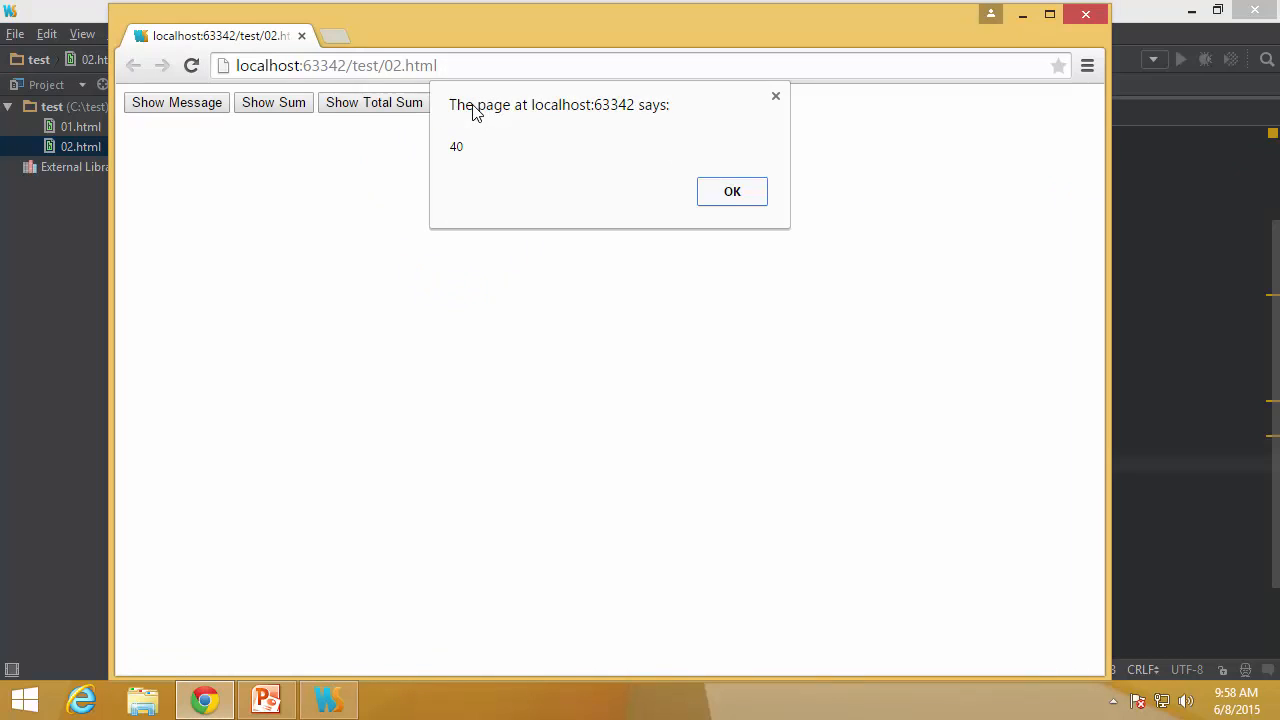
pyautogui.click(729, 192)
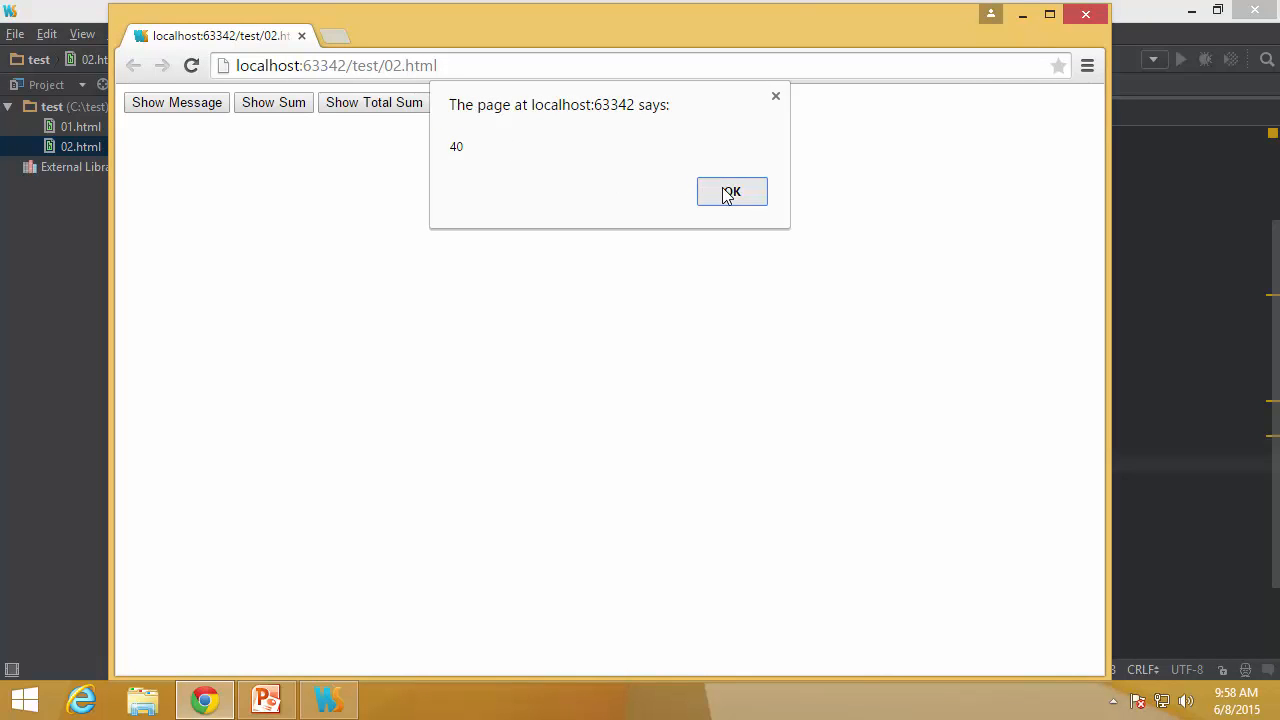
pyautogui.click(1086, 14)
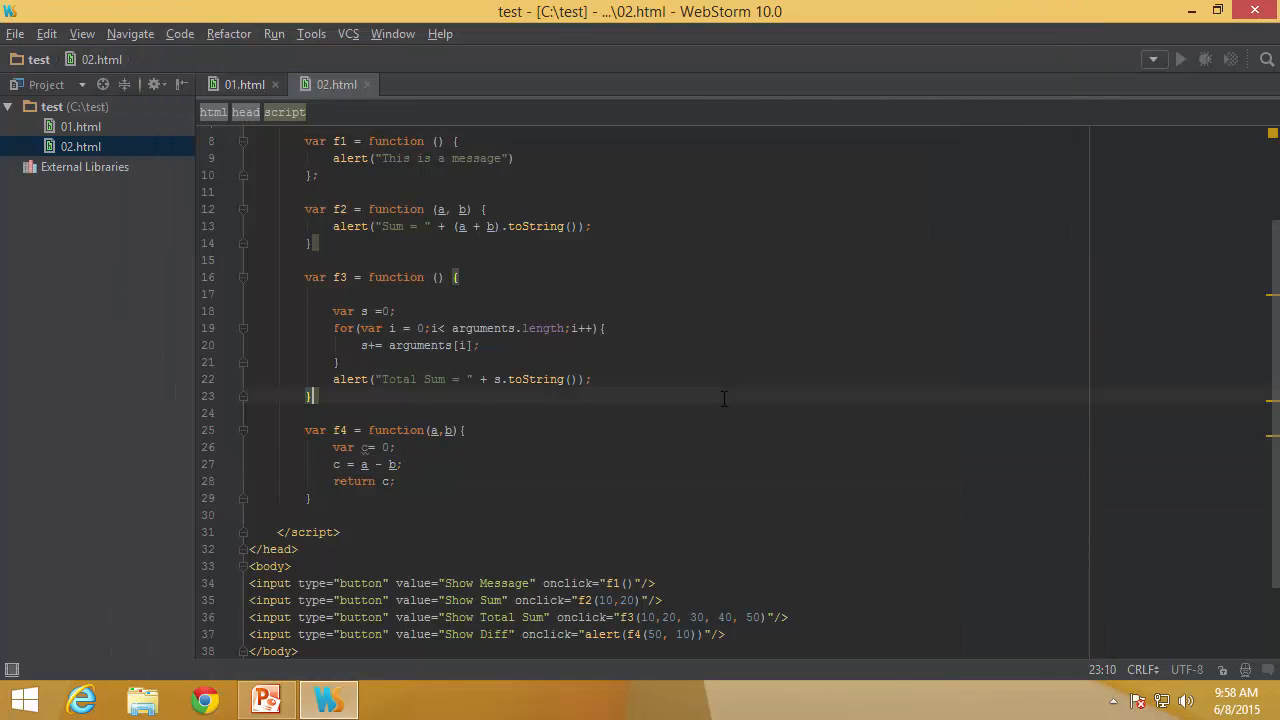